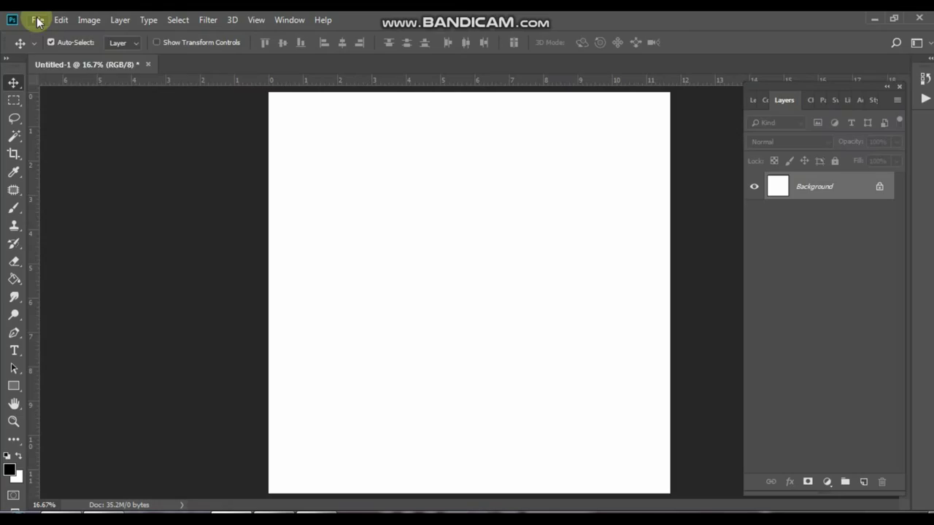
- Bring up the Open dialog in the Babar Azam poster image folder
left_click(37, 19)
left_click(43, 46)
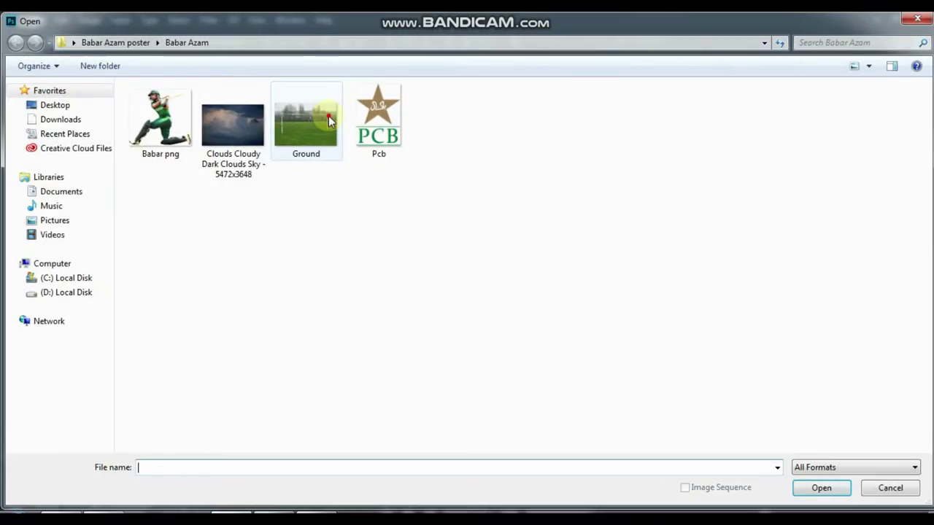
- Open Ground.jpg and convert its locked Background into editable Layer 0
double_click(324, 121)
double_click(866, 187)
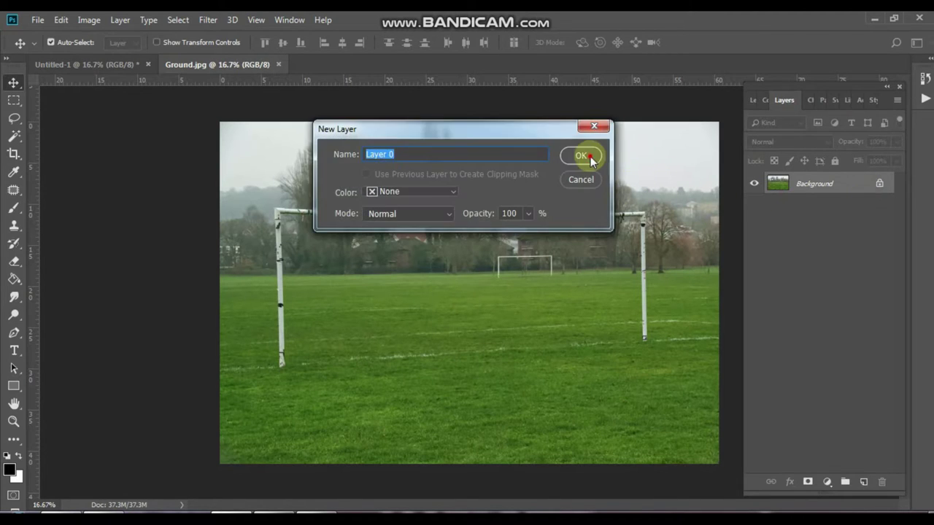
left_click(581, 154)
- Erase everything above the grass with a 100% soft eraser and drag the strip into Untitled-1
left_click(15, 260)
mouse_move(237, 319)
left_mouse_down()
mouse_move(610, 321)
mouse_move(596, 269)
mouse_move(442, 250)
mouse_move(328, 156)
left_mouse_up()
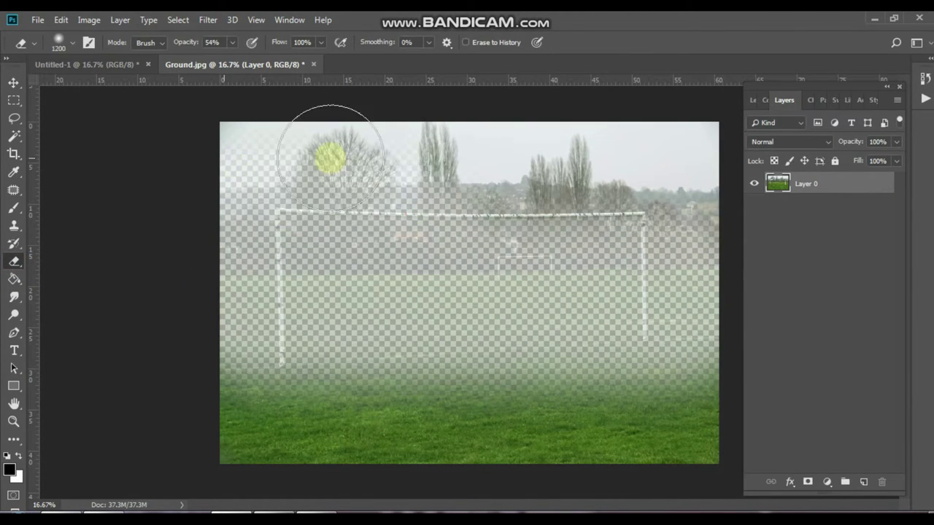
left_click(232, 43)
left_click_drag(240, 58, 263, 59)
mouse_move(263, 204)
left_mouse_down()
mouse_move(396, 170)
mouse_move(385, 187)
mouse_move(261, 253)
mouse_move(471, 264)
mouse_move(225, 324)
mouse_move(558, 305)
mouse_move(705, 232)
mouse_move(457, 323)
mouse_move(387, 322)
left_mouse_up()
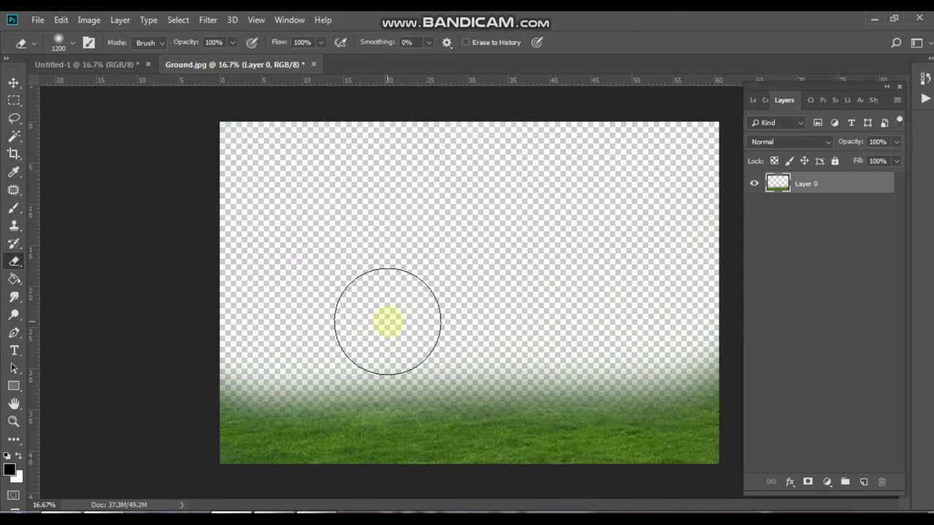
mouse_move(319, 376)
left_mouse_down()
mouse_move(636, 371)
mouse_move(219, 359)
mouse_move(422, 346)
left_mouse_up()
left_click(16, 83)
mouse_move(365, 429)
left_mouse_down()
mouse_move(454, 445)
mouse_move(451, 462)
left_mouse_up()
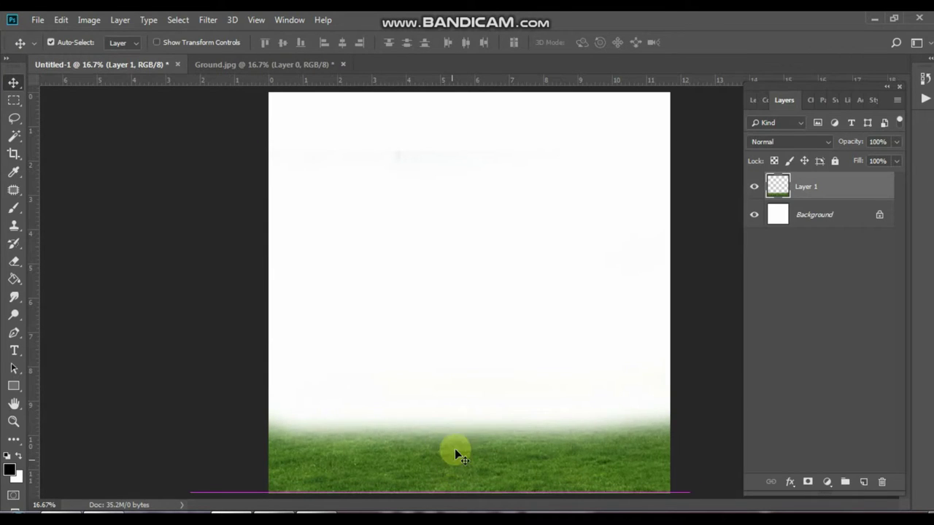
- Open the 'Clouds Cloudy Dark Clouds Sky' photo from the poster folder
left_click(14, 261)
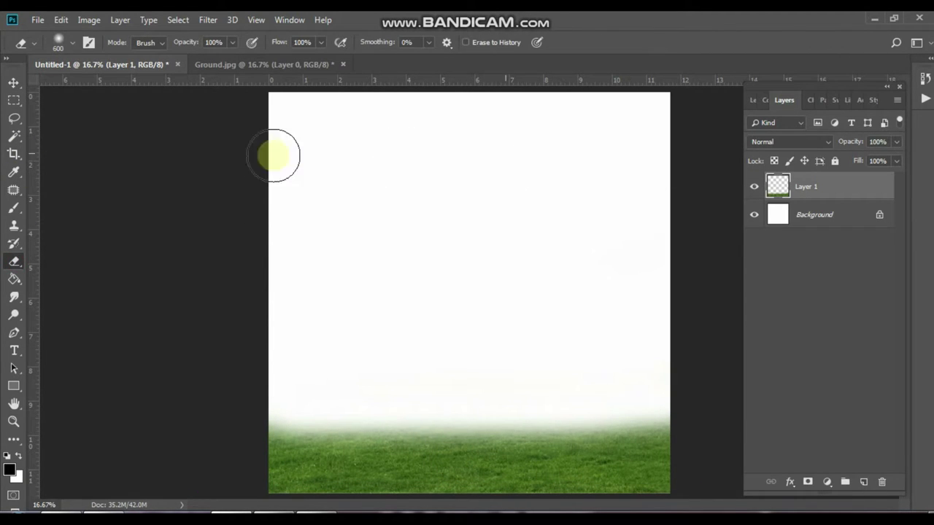
left_click(14, 83)
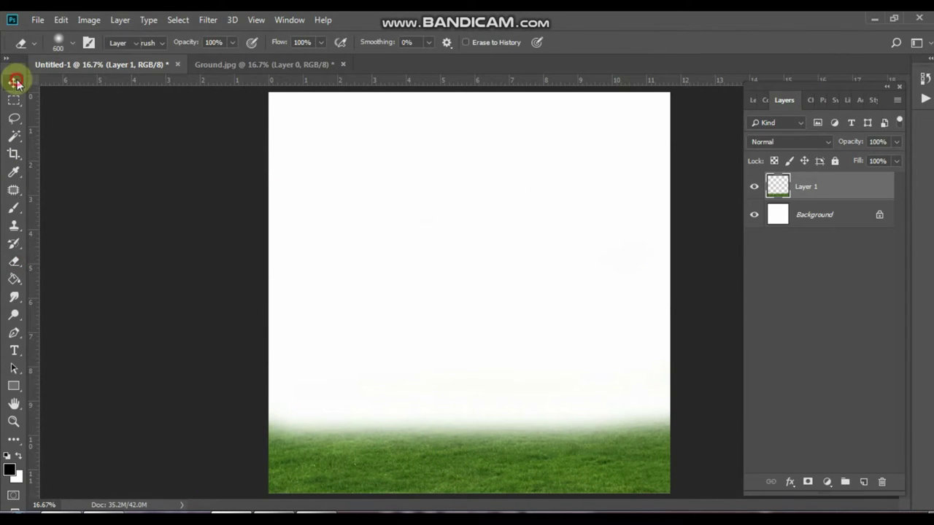
left_click(37, 20)
left_click(55, 47)
double_click(234, 128)
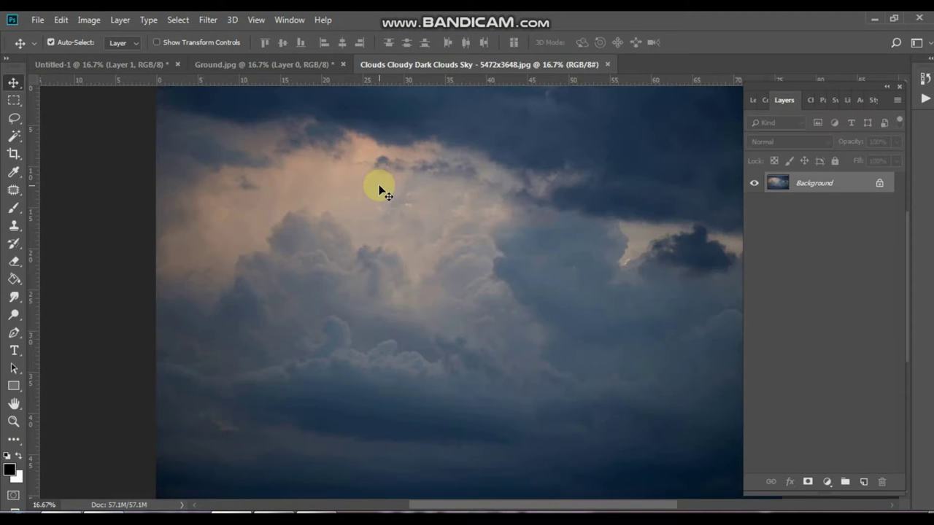
- Drag the clouds into Untitled-1 as Layer 2 beneath the grass and shift them up
key("ctrl+minus")
left_click_drag(511, 240, 461, 303)
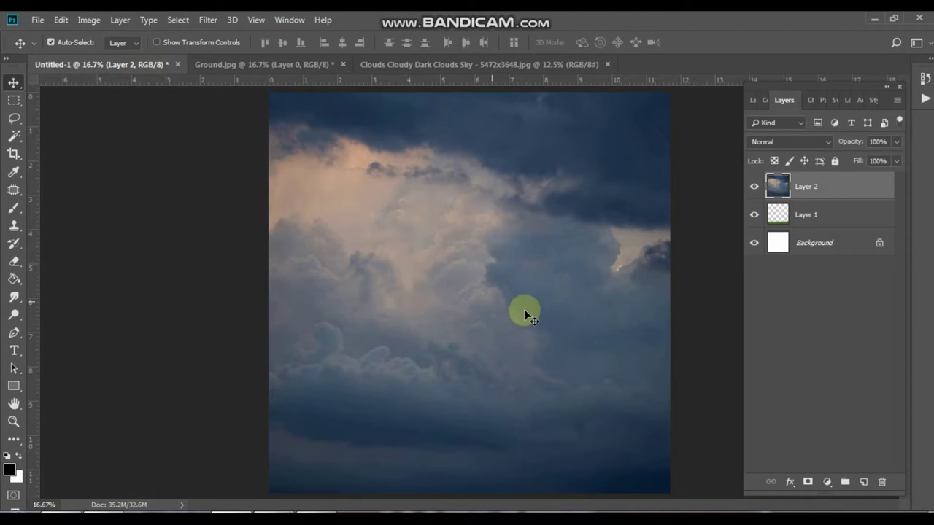
left_click_drag(802, 187, 817, 221)
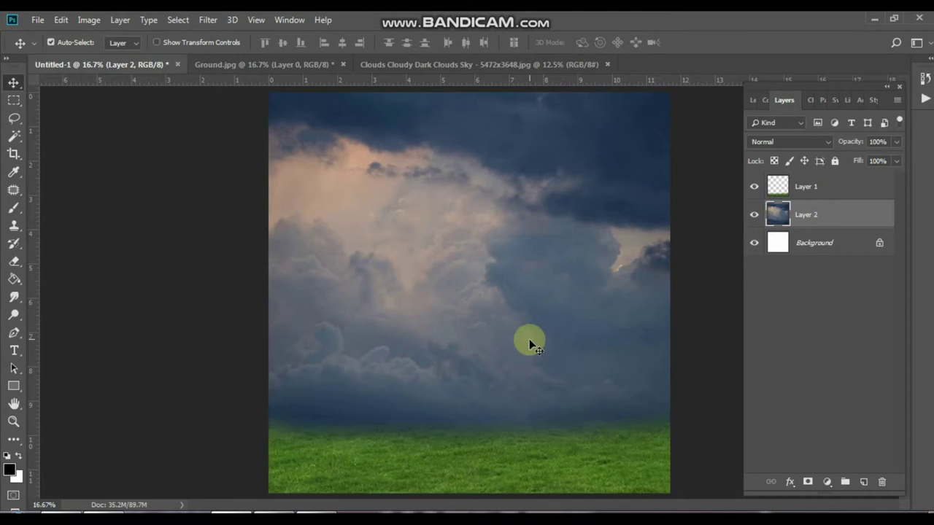
left_click_drag(532, 340, 530, 325)
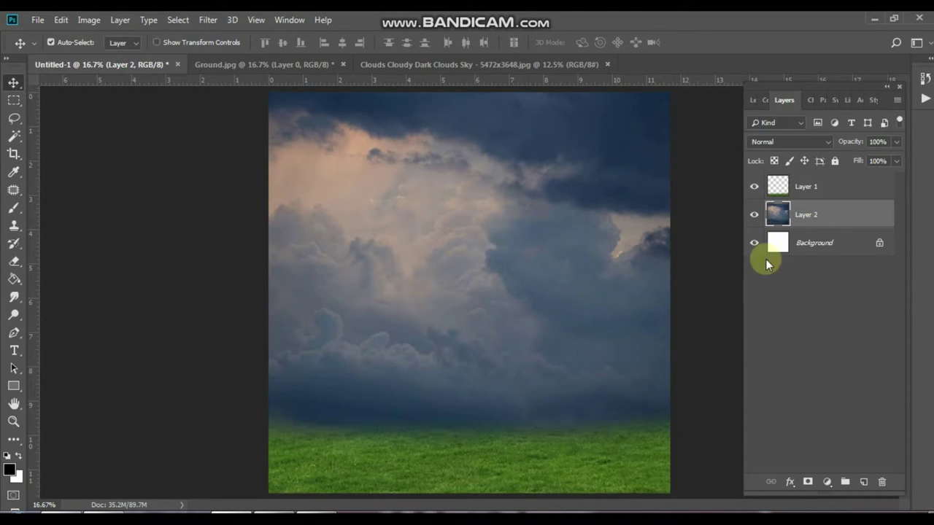
- Erase along the top edge of the grass on Layer 1 to soften where it meets the sky
left_click(821, 187)
left_click(15, 261)
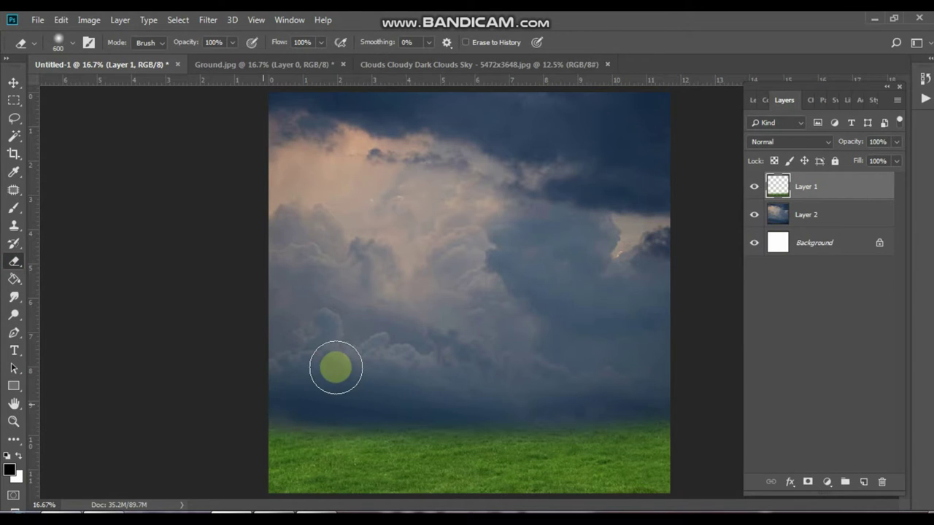
left_click_drag(267, 413, 277, 401)
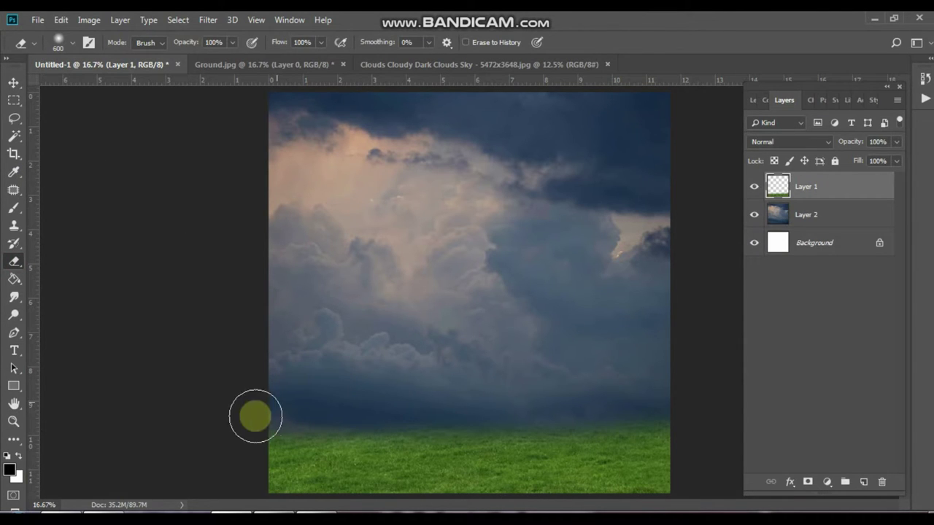
left_click_drag(576, 408, 715, 398)
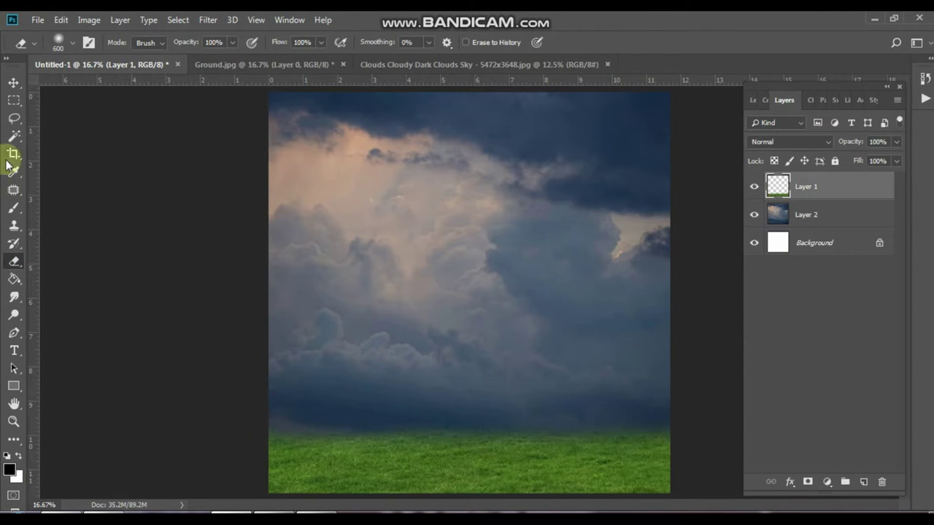
left_click(14, 82)
key("ctrl+u")
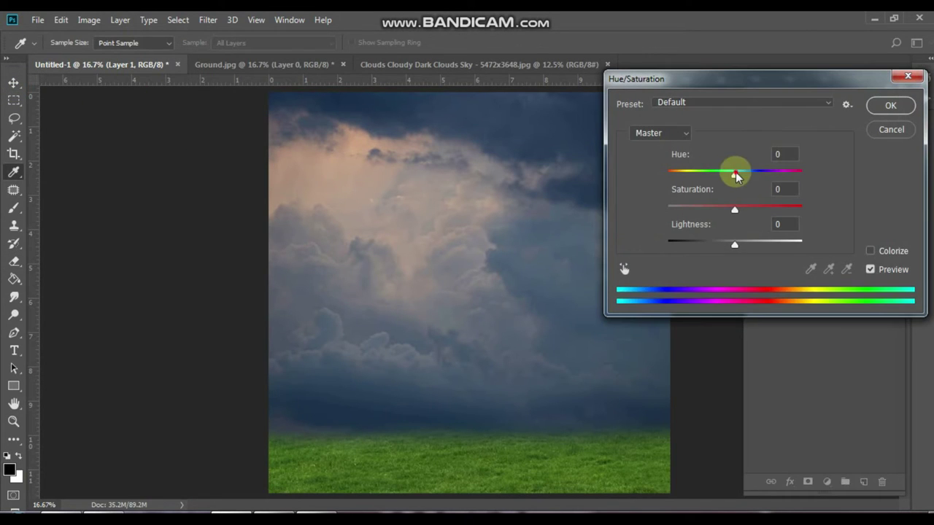
- Tint the grass blue-green with Hue/Saturation, finishing with a Hue +24 shift
left_click_drag(735, 171, 769, 174)
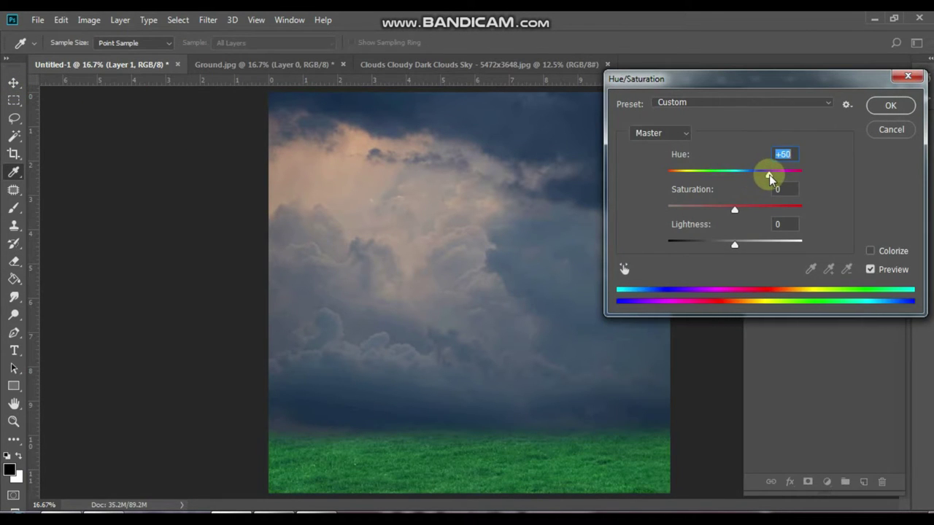
left_click_drag(768, 174, 764, 209)
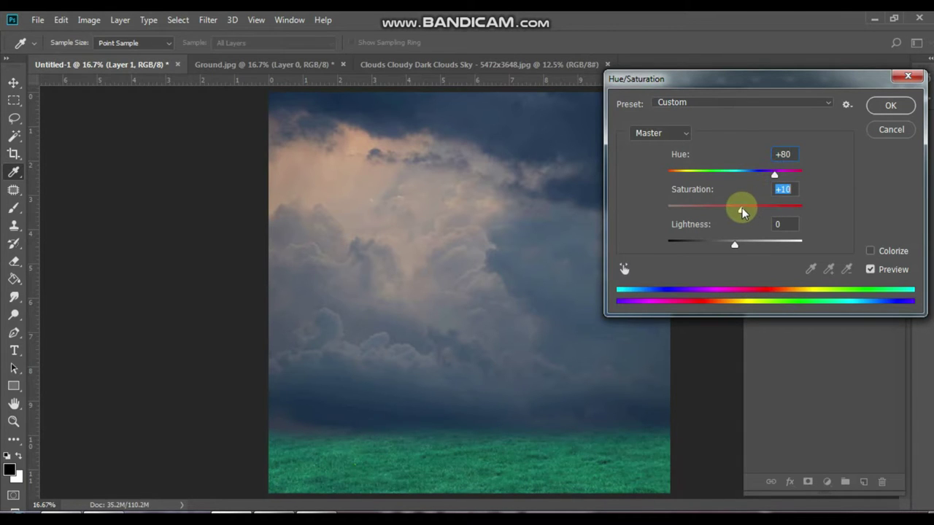
left_click(891, 106)
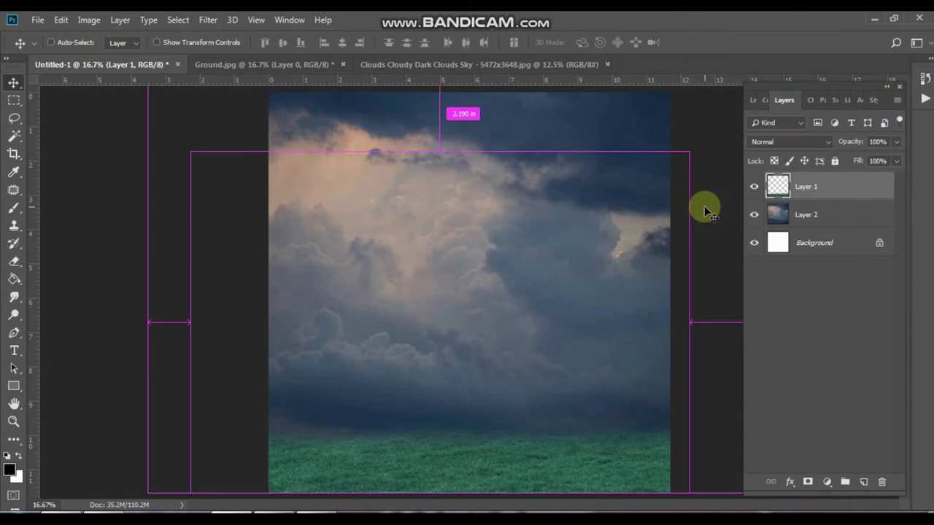
key("ctrl+u")
left_click_drag(747, 175, 752, 175)
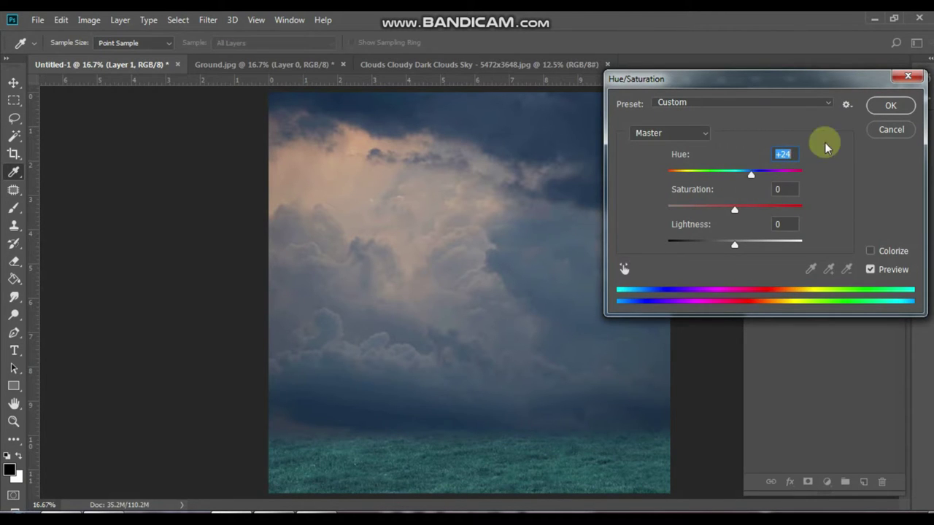
left_click(890, 105)
left_click(38, 20)
- Open the Babar batsman cutout and close the Ground photo without saving
left_click(44, 43)
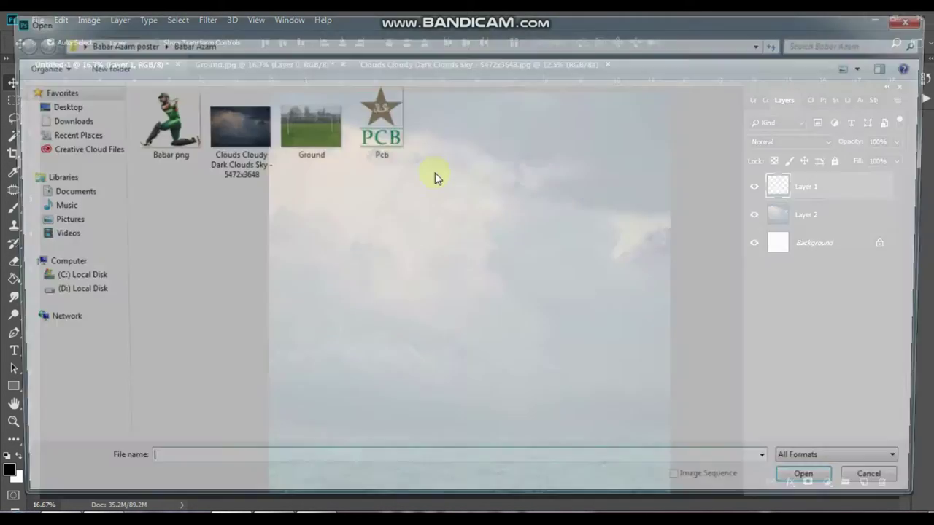
double_click(160, 115)
left_click(332, 64)
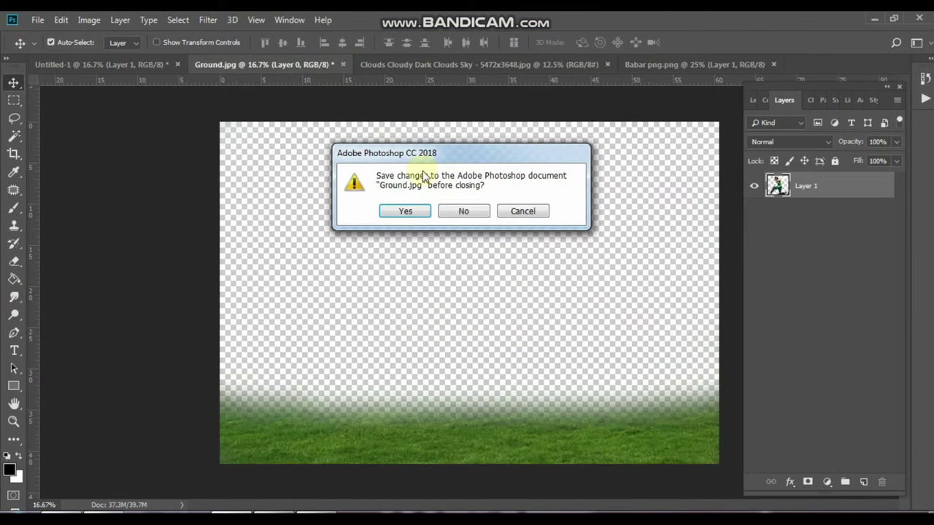
left_click(463, 211)
- Close the clouds photo, place the batsman in the poster, and duplicate the clouds layer to the top
left_click(445, 64)
mouse_move(302, 170)
left_mouse_down()
mouse_move(508, 359)
mouse_move(494, 368)
left_mouse_up()
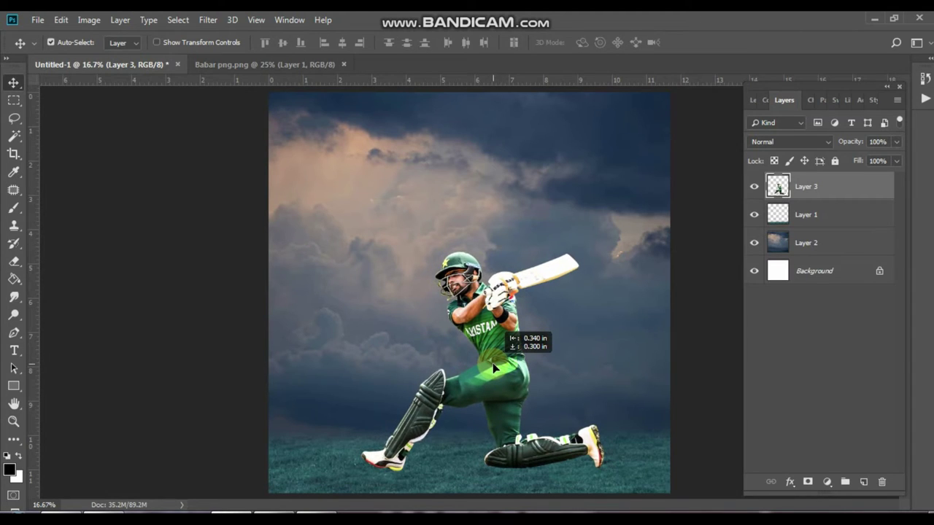
mouse_move(826, 246)
left_mouse_down()
mouse_move(839, 175)
mouse_move(812, 188)
left_mouse_up()
- Apply a very large-radius Gaussian Blur to the top clouds copy
left_click(208, 20)
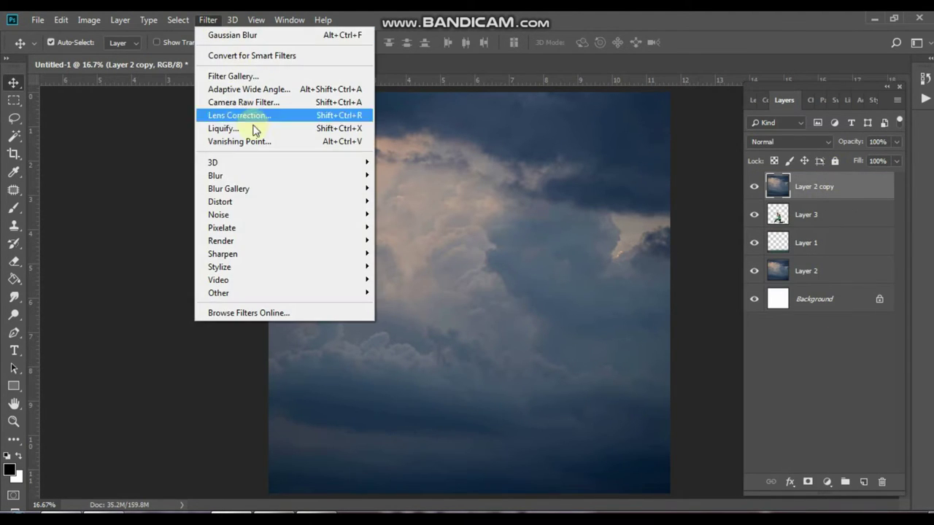
mouse_move(215, 176)
left_click(411, 212)
left_click_drag(304, 323, 283, 326)
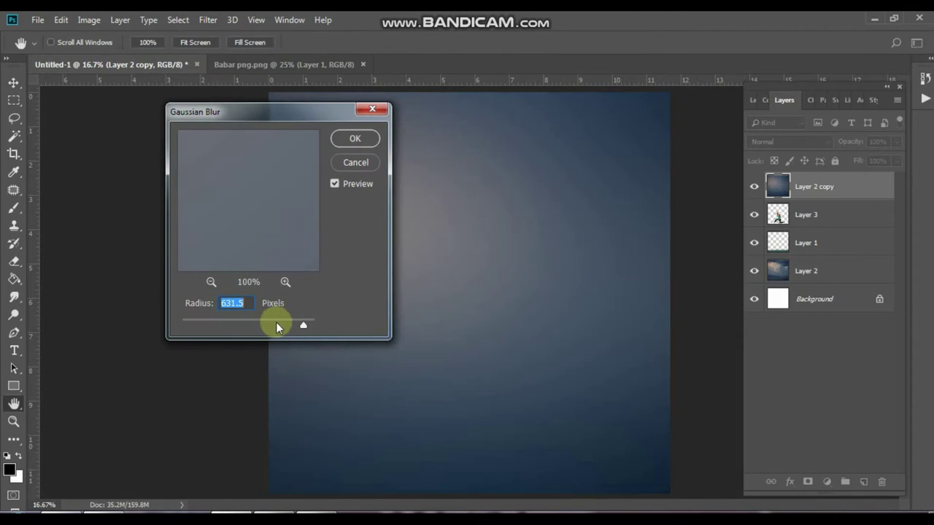
left_click(354, 138)
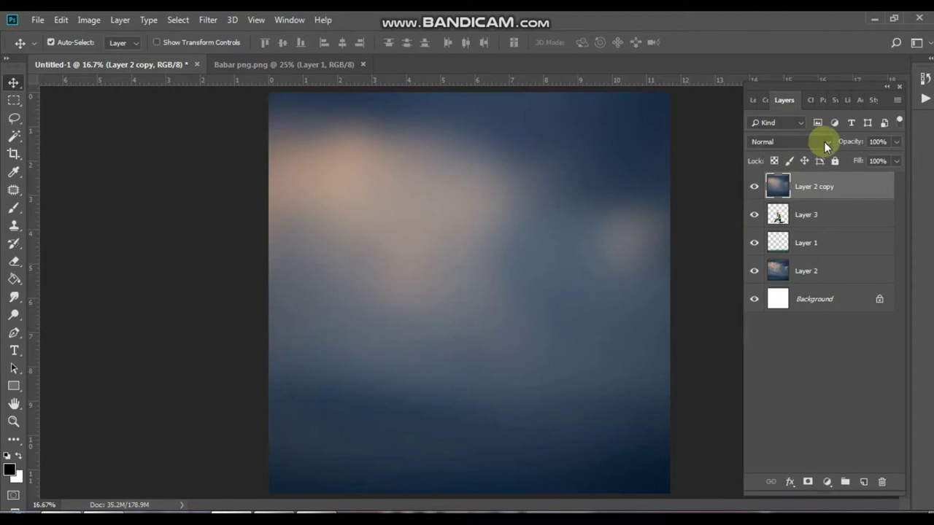
- Blend the blurred clouds copy in Soft Light at reduced opacity
left_click(823, 142)
left_click(825, 165)
key("Down")
key("Down")
key("Down")
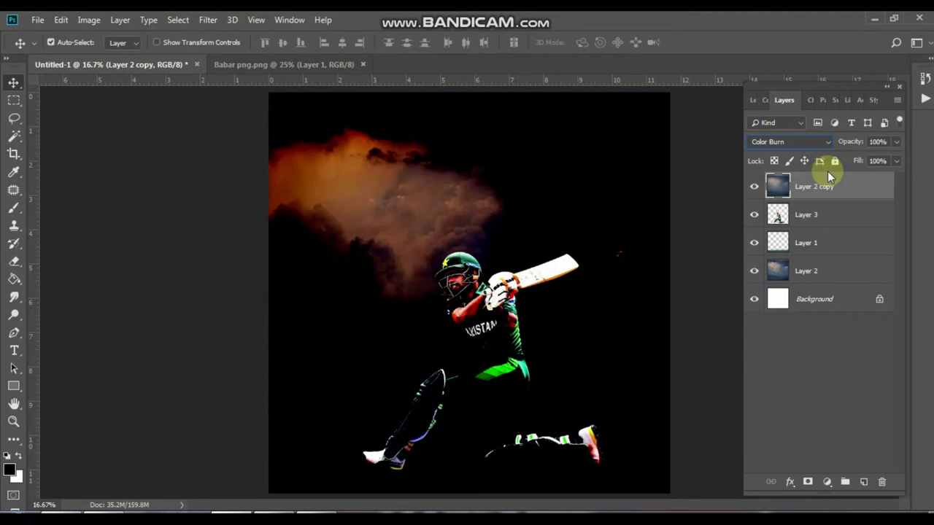
key("Down")
key("Down")
key("Down")
key("Down")
key("Down")
key("Down")
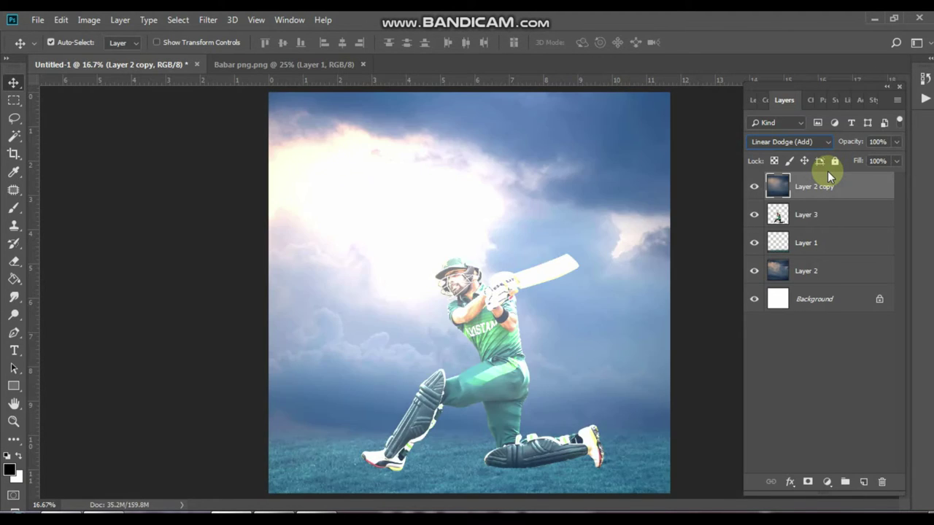
key("Down")
key("Down")
key("Down")
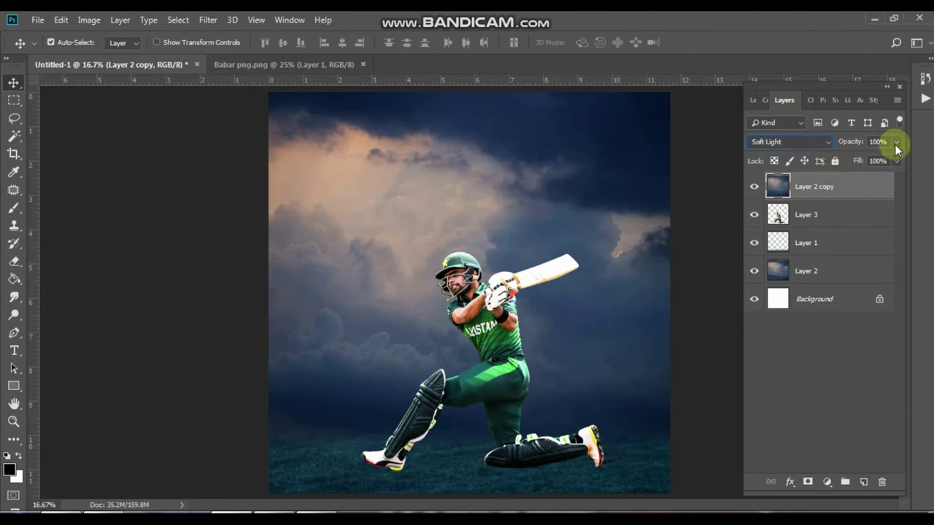
left_click_drag(895, 141, 870, 159)
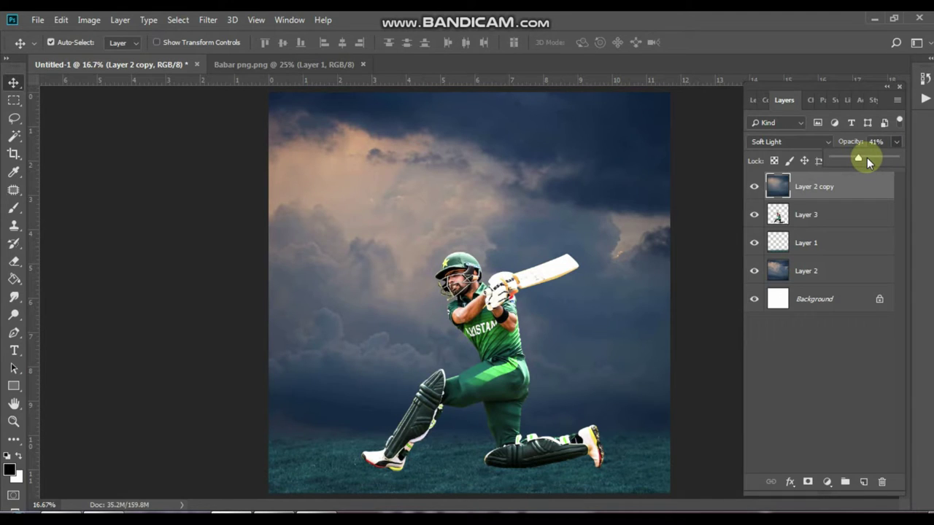
left_click_drag(866, 161, 846, 161)
left_click(840, 267)
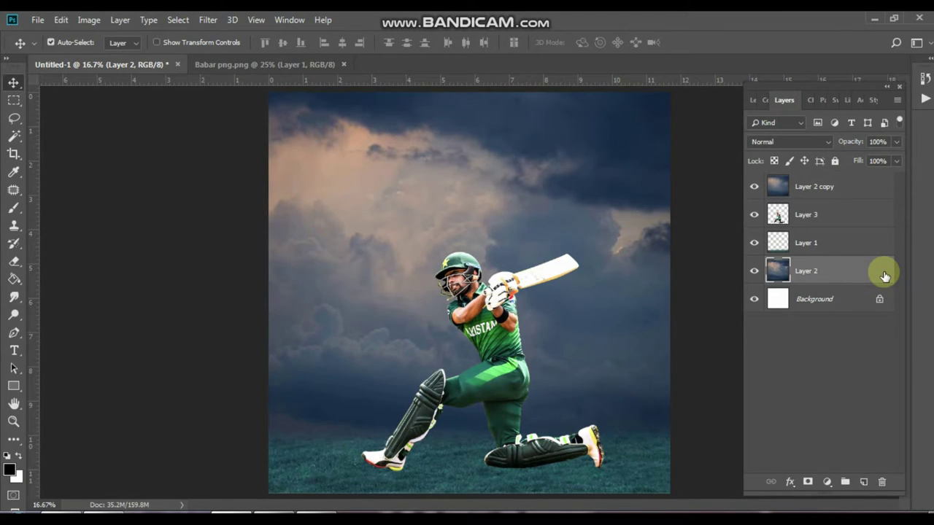
- Apply a Camera Raw filter to grass Layer 1 with Clarity raised to +48
left_click(816, 245)
left_click(208, 20)
left_click(245, 100)
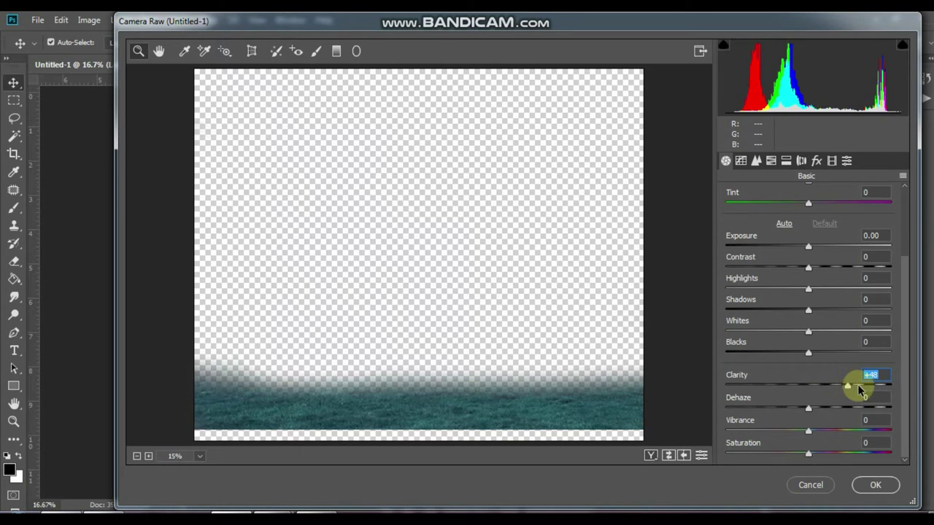
left_click(874, 483)
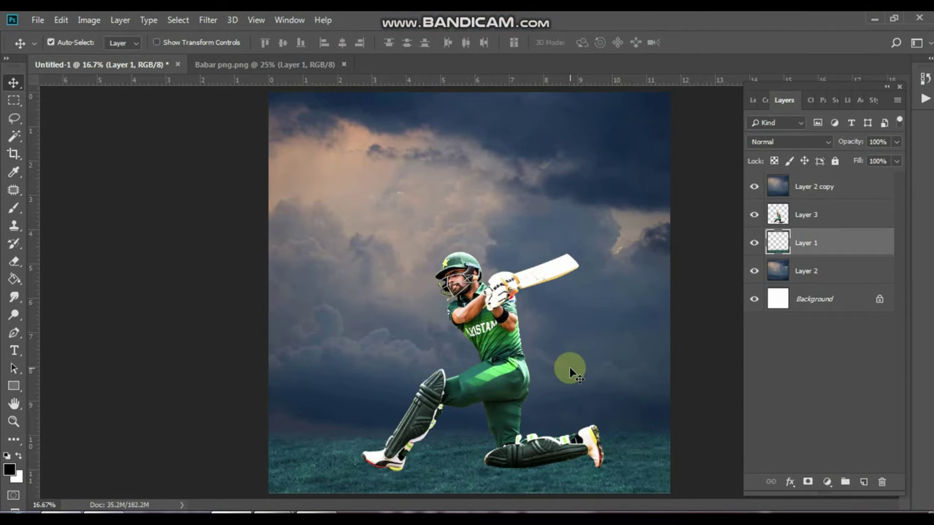
- Select the batsman's Layer 3 and switch to the Blur tool
scroll(569, 367, "up", 3)
scroll(604, 386, "down", 1)
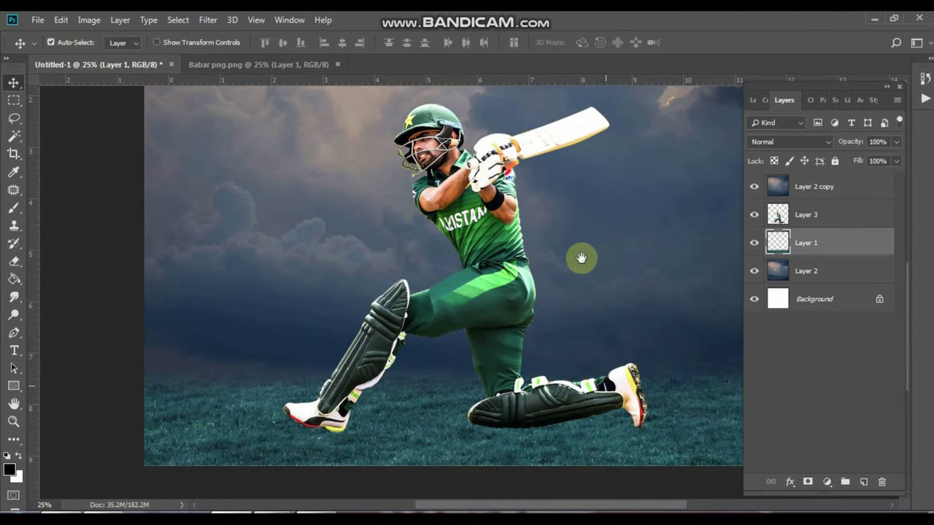
left_click(776, 211)
scroll(621, 299, "up", 1)
scroll(605, 348, "up", 1)
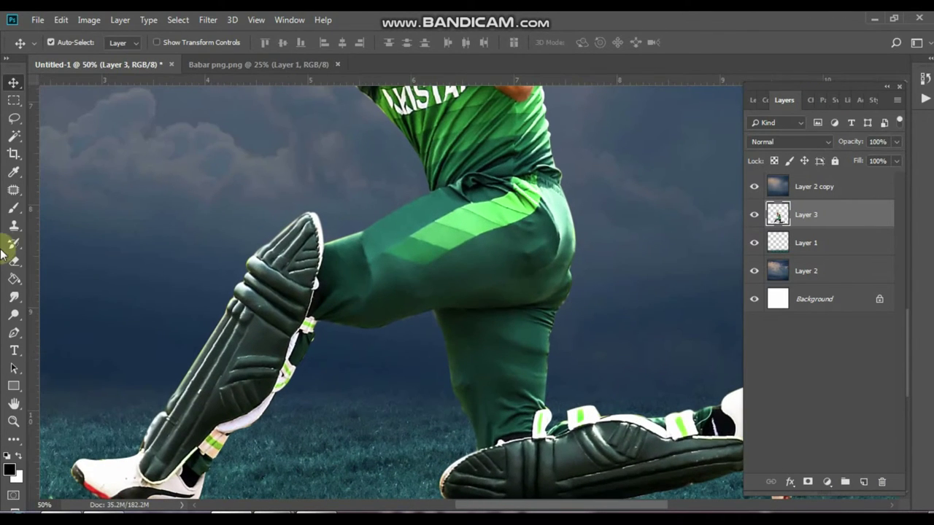
left_click(13, 296)
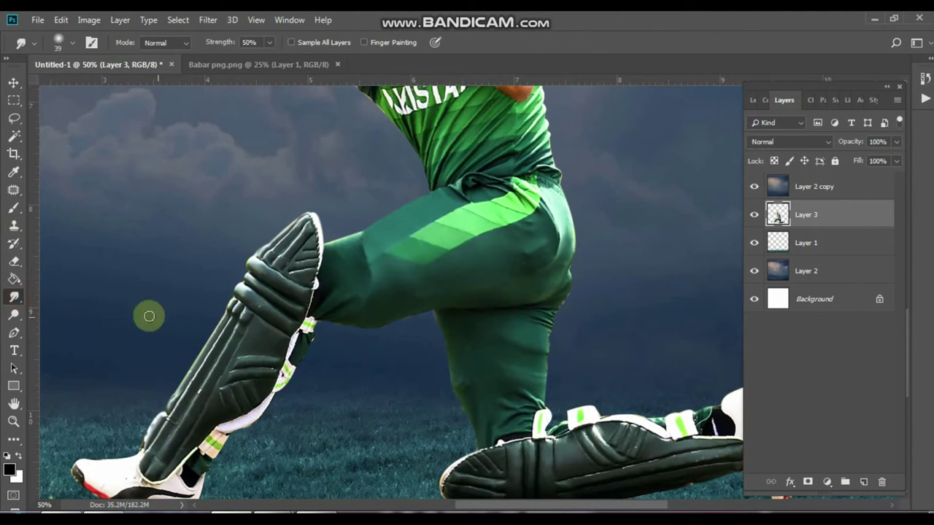
right_click(20, 303)
left_click(55, 299)
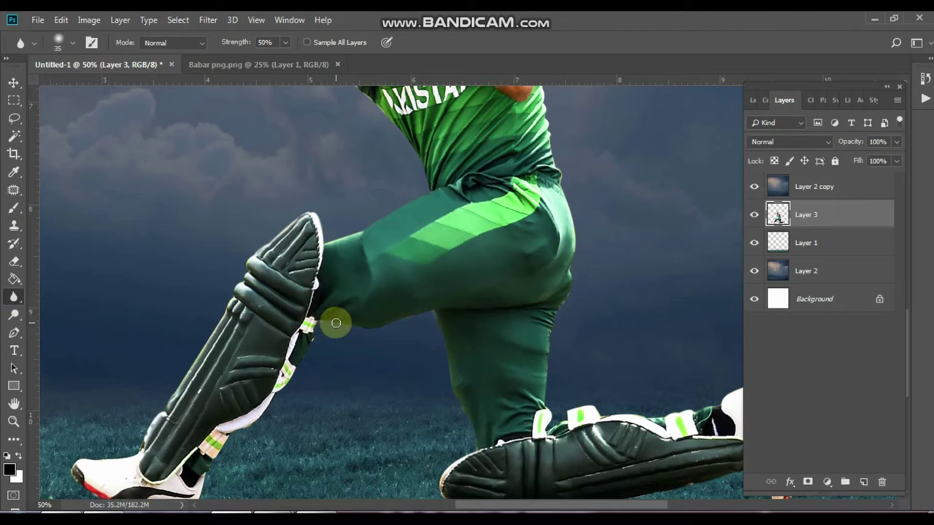
- Blur the batsman's bat, body, pads and shoe edges at 50% strength
scroll(579, 297, "up", 1)
scroll(485, 271, "up", 4)
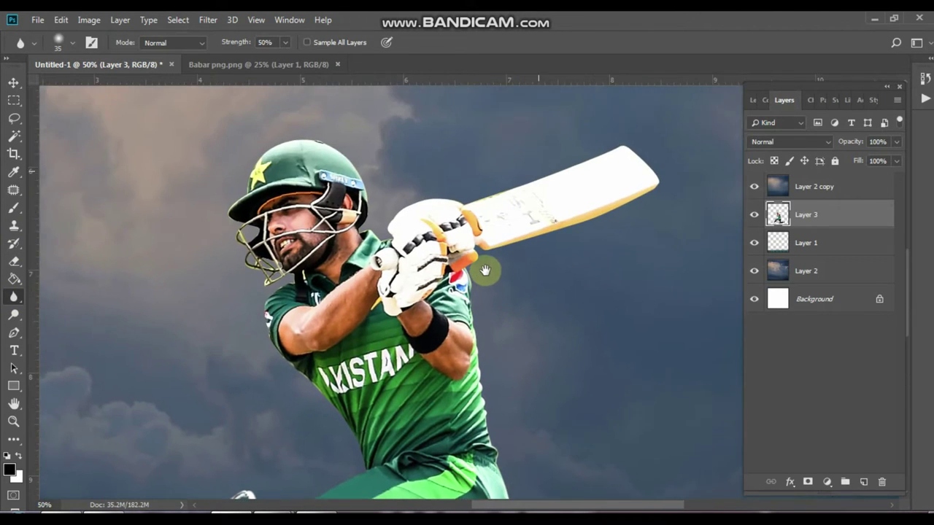
left_click_drag(485, 271, 483, 273)
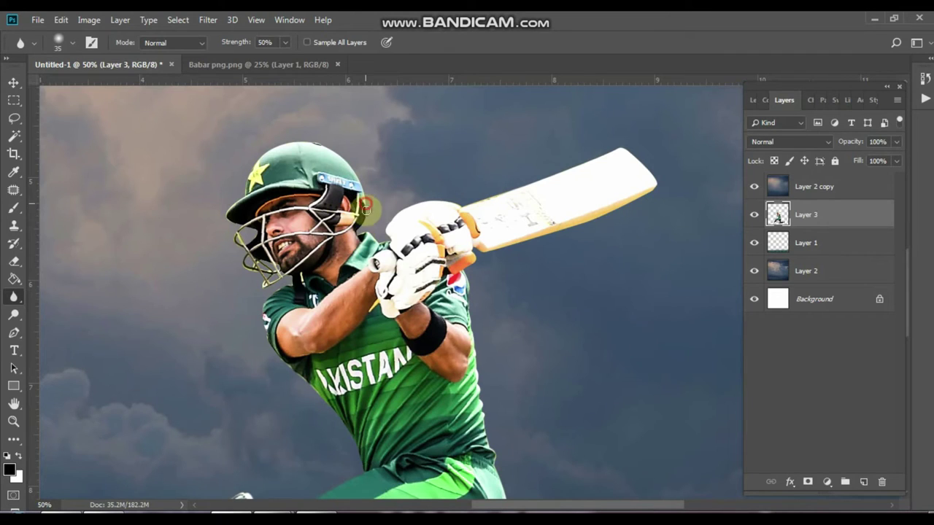
scroll(323, 265, "down", 1)
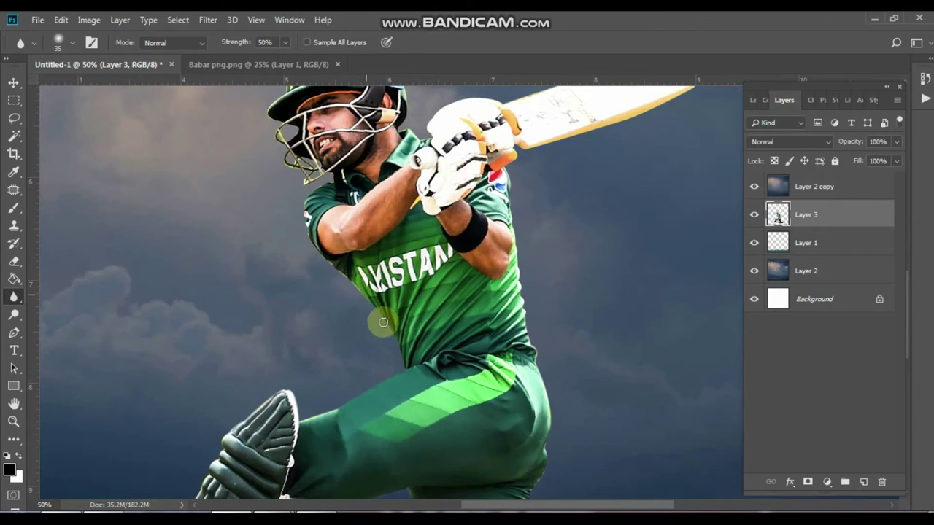
scroll(431, 223, "down", 3)
scroll(417, 263, "down", 2)
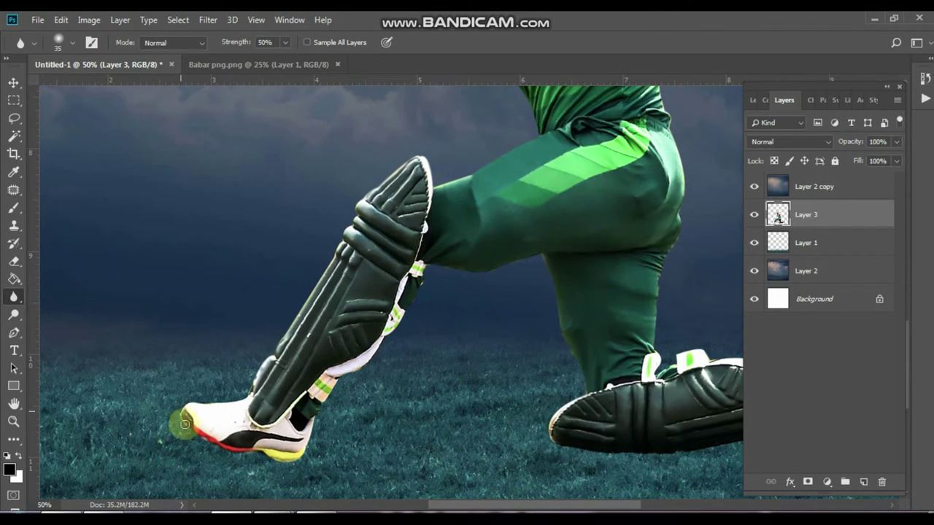
scroll(310, 430, "right", 5)
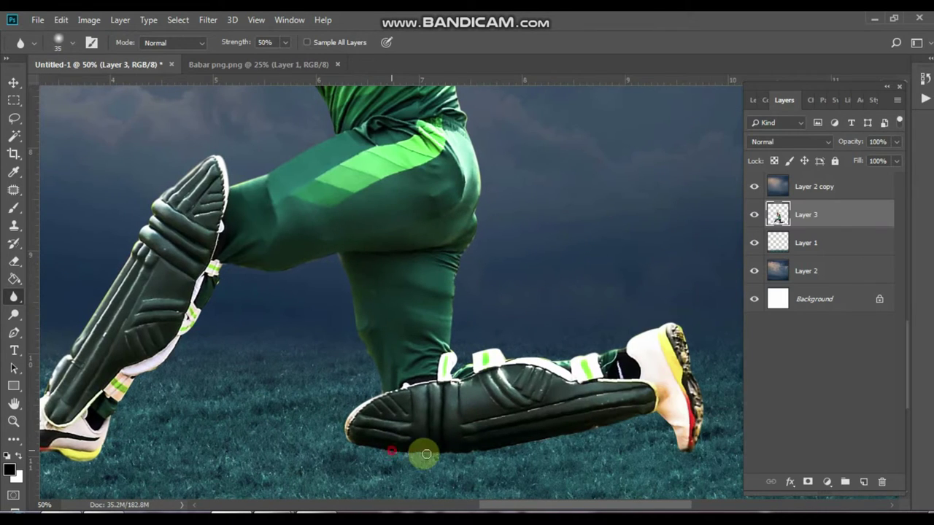
scroll(620, 415, "right", 1)
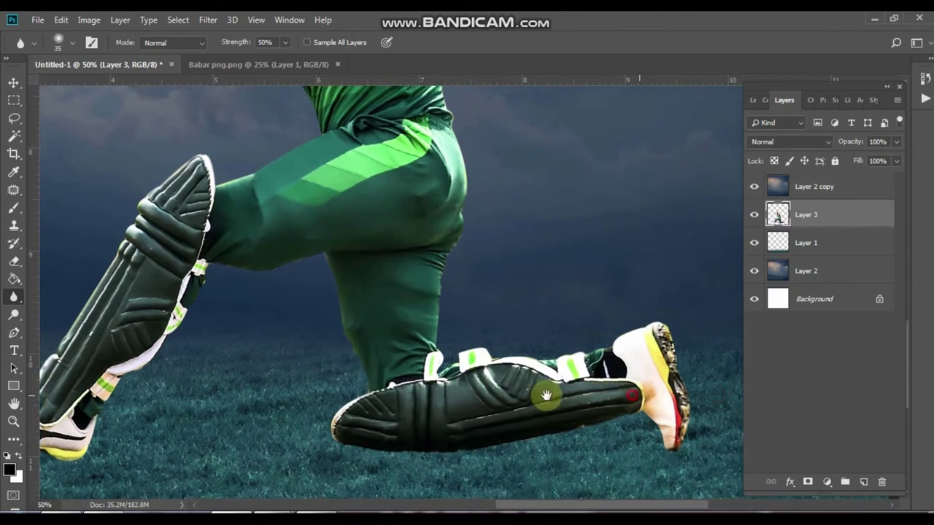
scroll(555, 372, "right", 2)
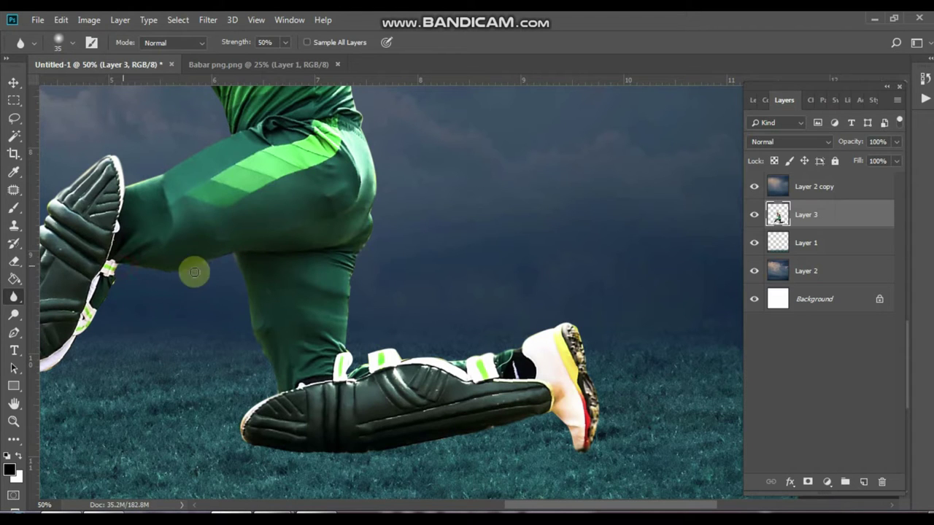
left_click(13, 83)
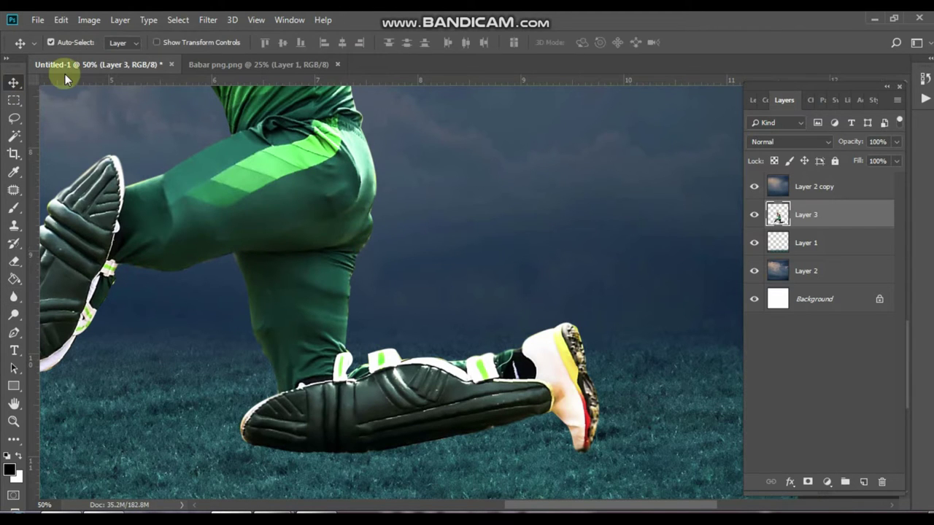
key("ctrl+minus")
key("ctrl+minus")
key("ctrl+minus")
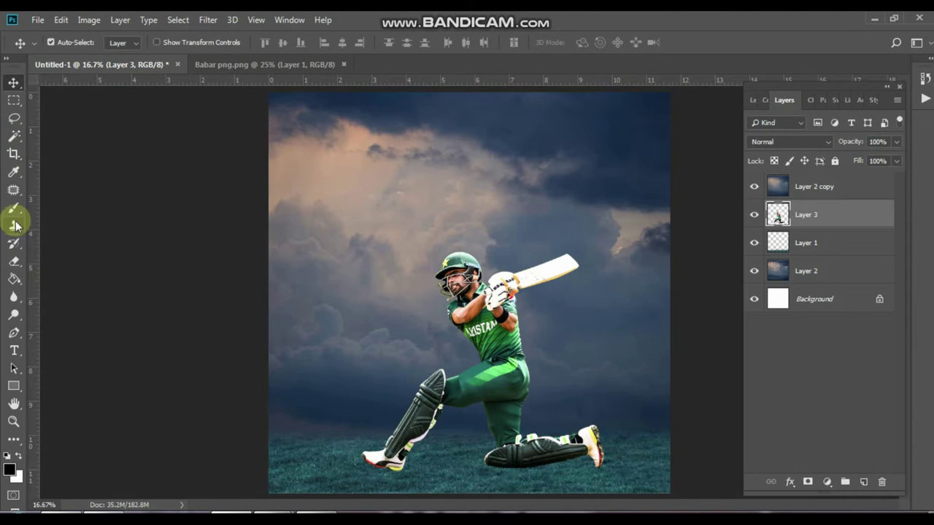
- Paint a soft black blob at 100% flow on new Layer 4 beneath the batsman
left_click(14, 208)
left_click(71, 42)
left_click(83, 156)
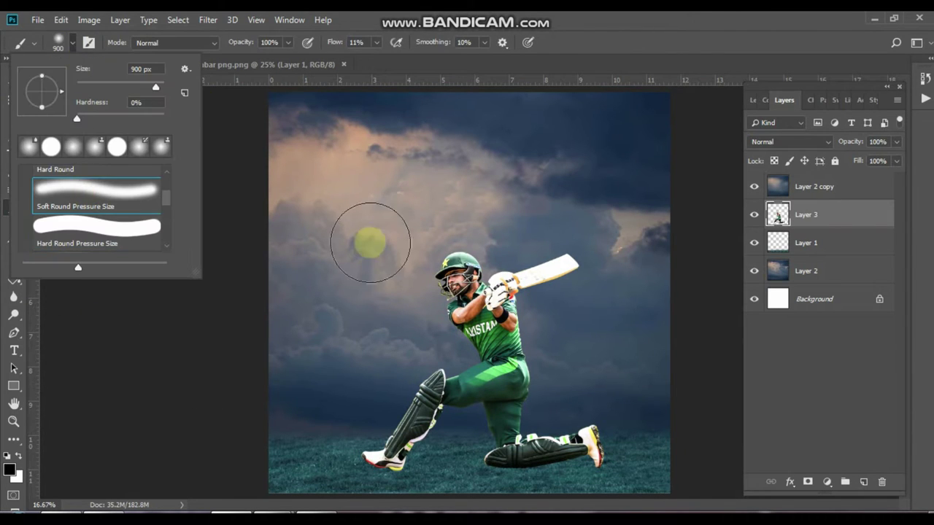
left_click(863, 481)
left_click_drag(834, 213, 831, 255)
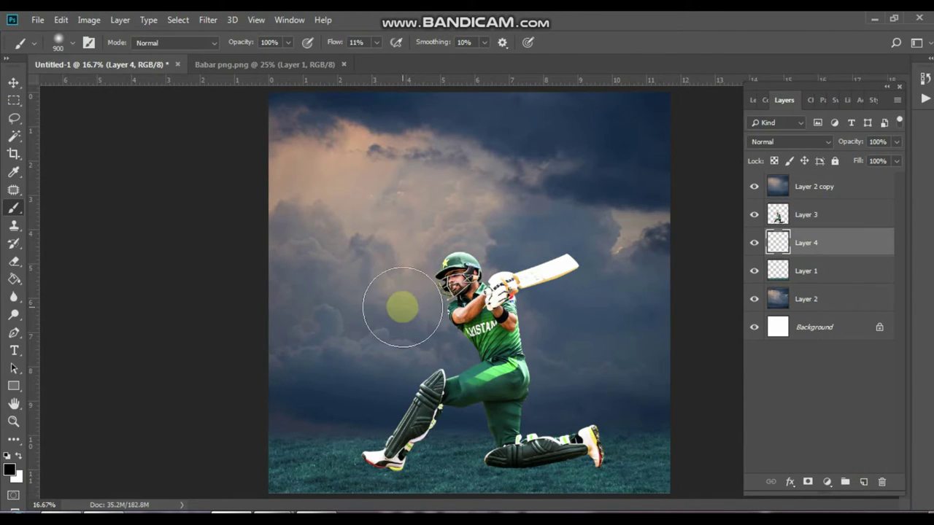
key("bracketright")
key("bracketright")
key("bracketright")
key("bracketright")
key("bracketright")
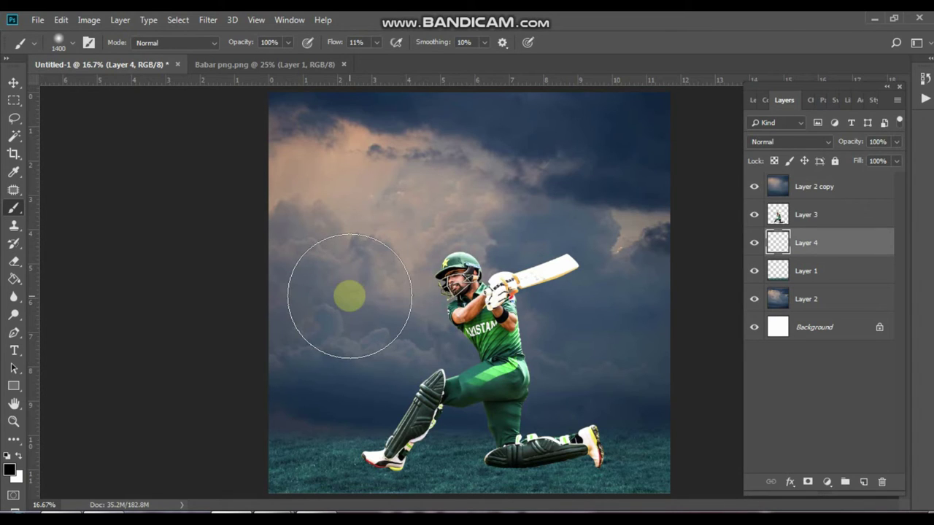
key("bracketright")
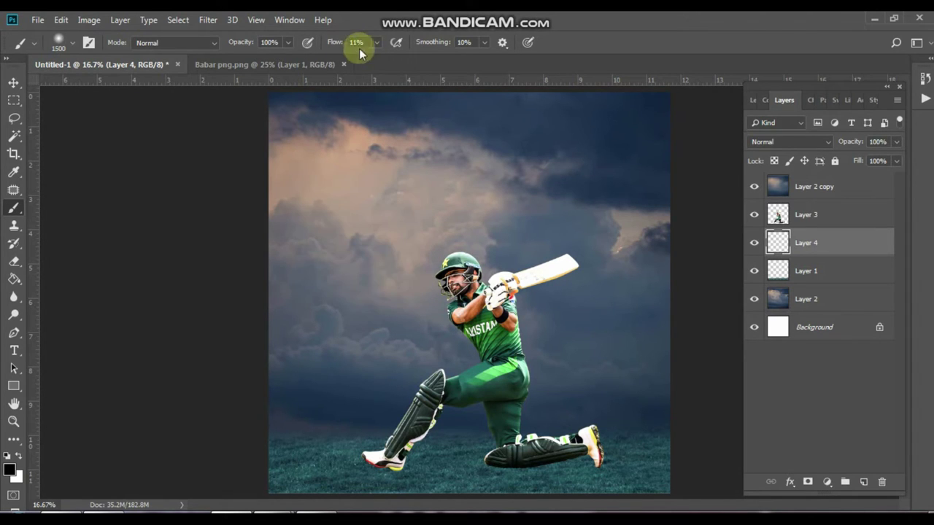
left_click_drag(440, 66, 446, 59)
type("100")
left_click(355, 237)
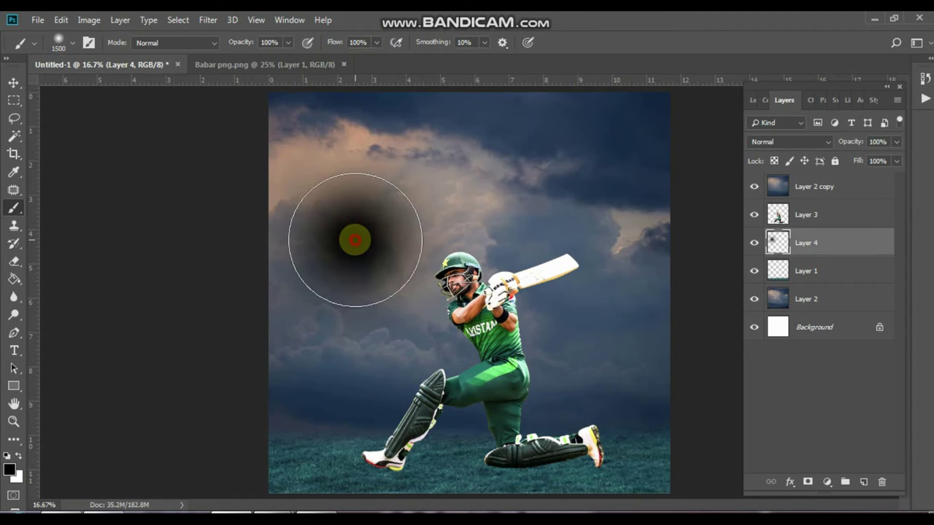
- Squash and slightly tilt the black blob into a thin shadow strip with Free Transform
left_click(14, 82)
key("ctrl+t")
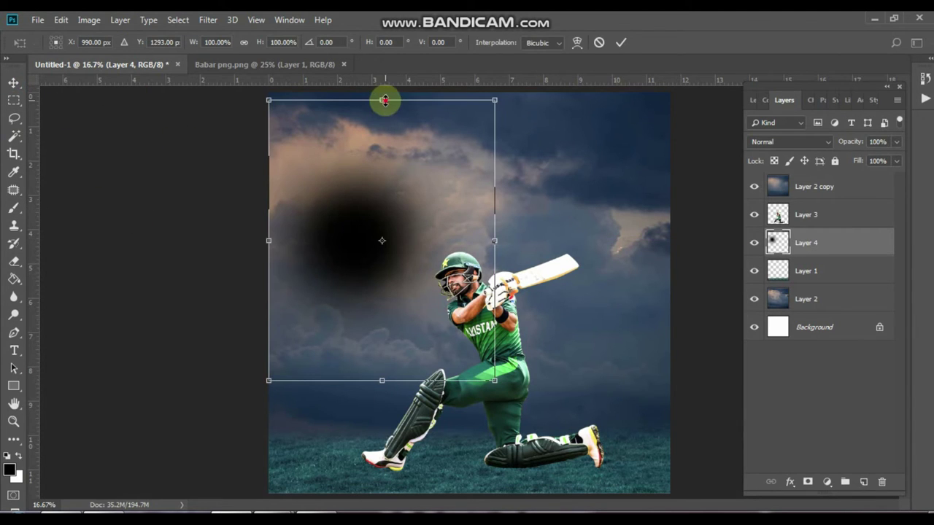
left_click_drag(383, 97, 390, 370)
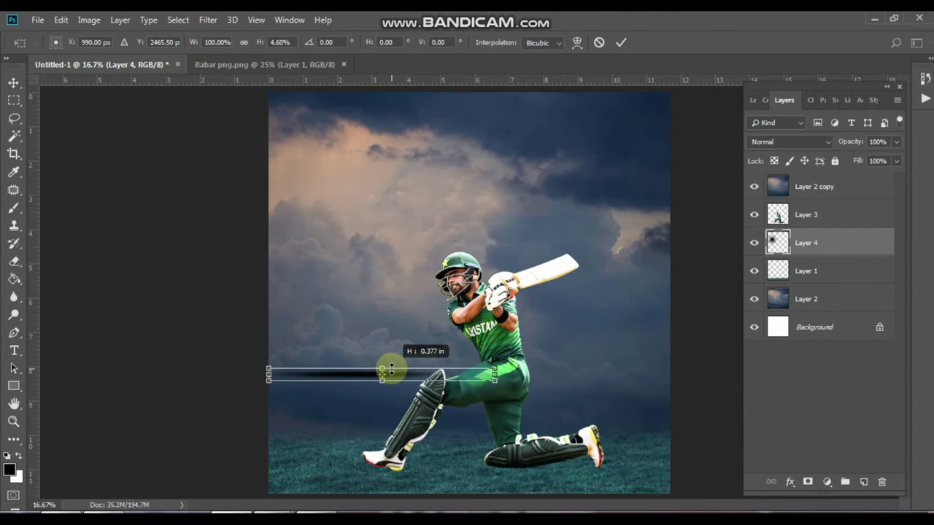
left_click_drag(495, 374, 396, 372)
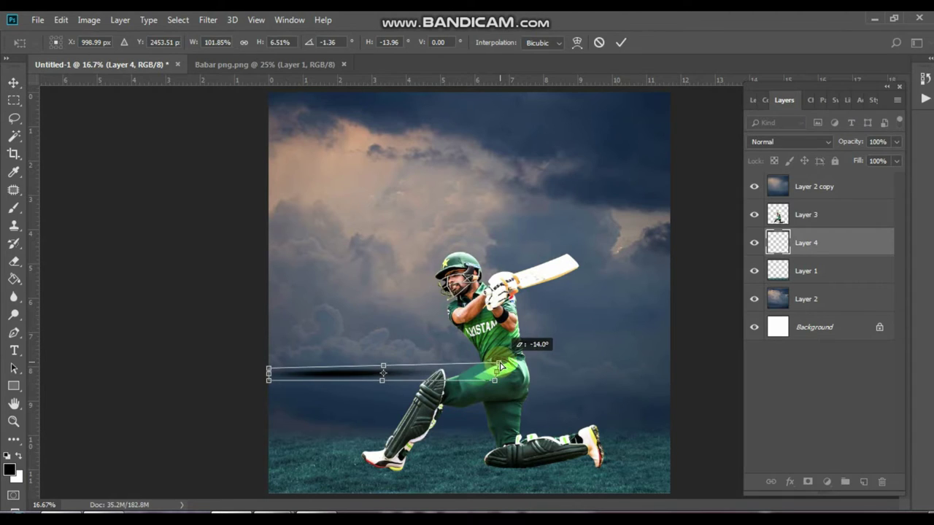
key("Return")
left_click(835, 186)
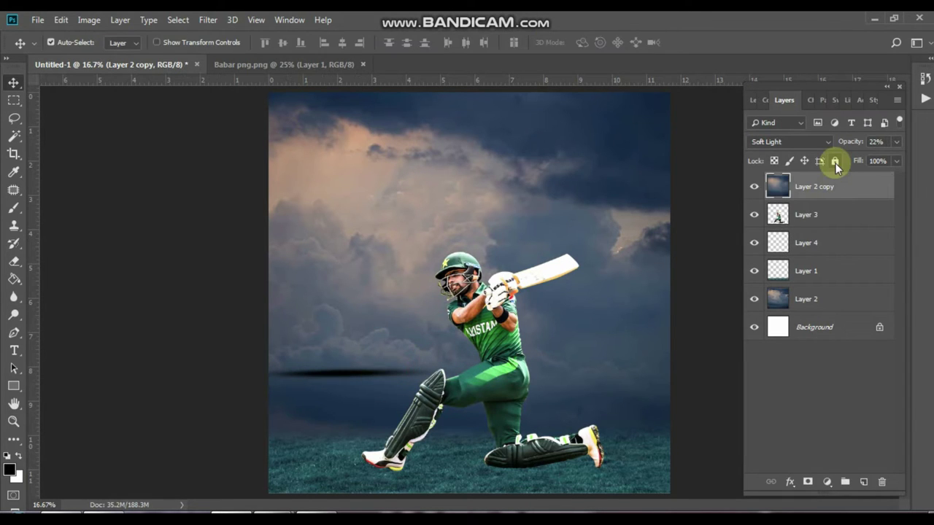
- Lock Layer 2 copy, then move the Layer 4 shadow strip down under the batsman's feet
left_click(835, 162)
right_click(354, 373)
left_click(365, 393)
left_click_drag(351, 373, 553, 460)
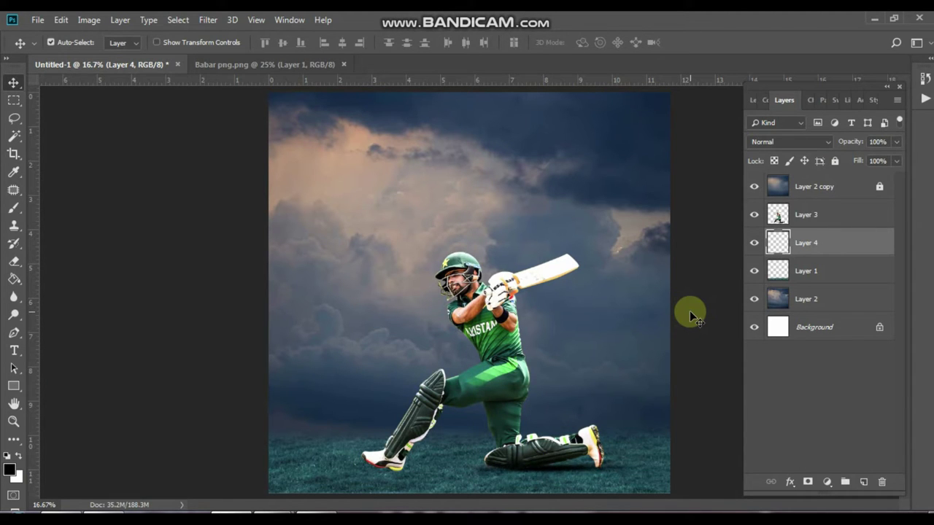
- Zoom in on the legs and stretch the shadow wider under the back shoe
key("ctrl+plus")
key("ctrl+plus")
mouse_move(689, 310)
left_mouse_down()
mouse_move(498, 257)
mouse_move(513, 254)
left_mouse_up()
key("ctrl+t")
left_click_drag(567, 392, 373, 360)
left_click_drag(565, 375, 614, 375)
key("Return")
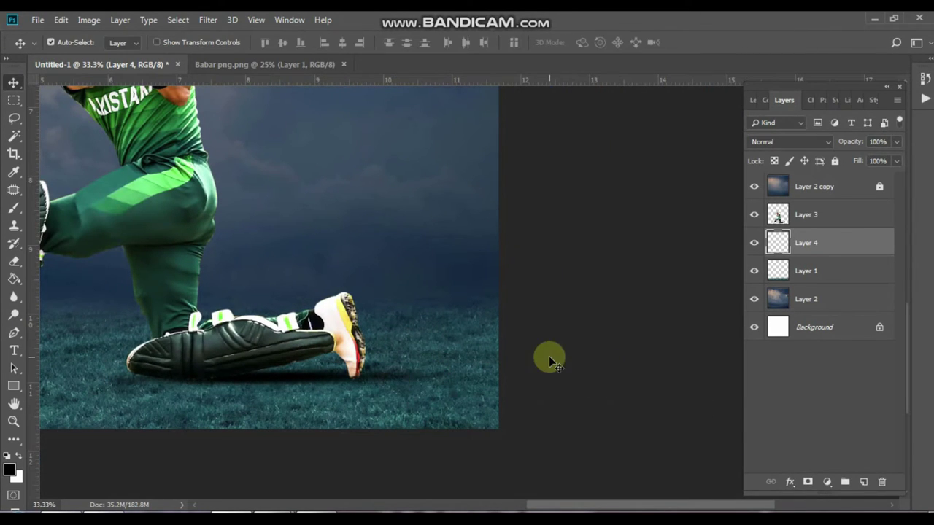
- Lighten the shadow to 58% and duplicate it above the batsman at 82% opacity
left_click(896, 142)
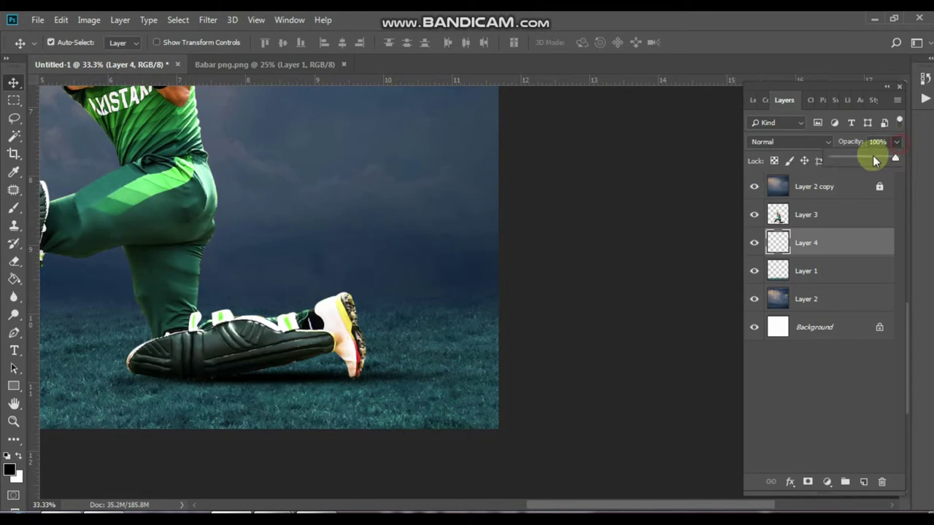
left_click_drag(896, 159, 874, 159)
left_click_drag(840, 241, 840, 202)
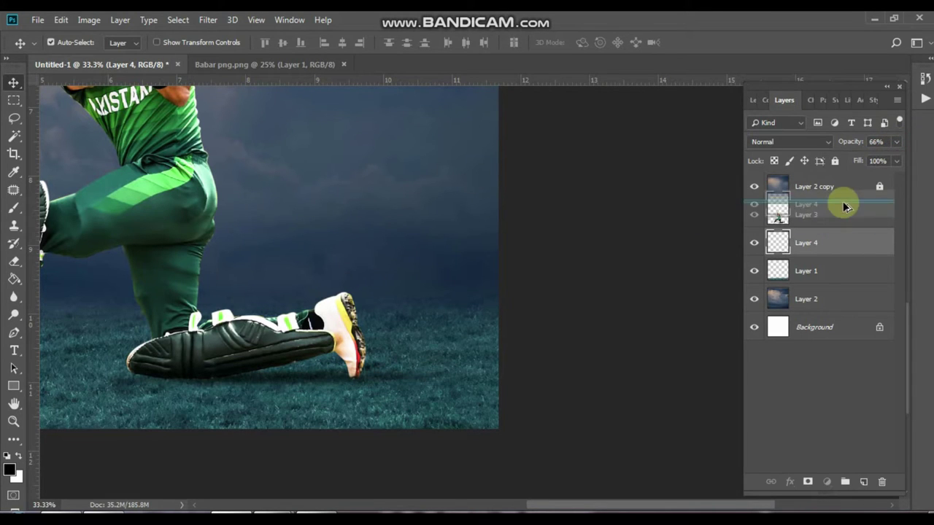
left_click(884, 157)
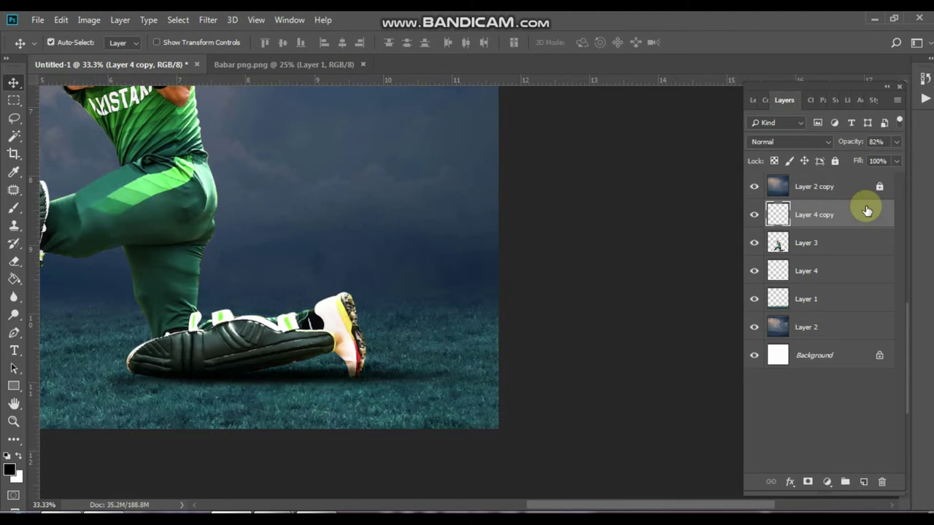
- Reselect the original Layer 4 shadow and lower its opacity to 46%
key("ctrl+minus")
key("ctrl+minus")
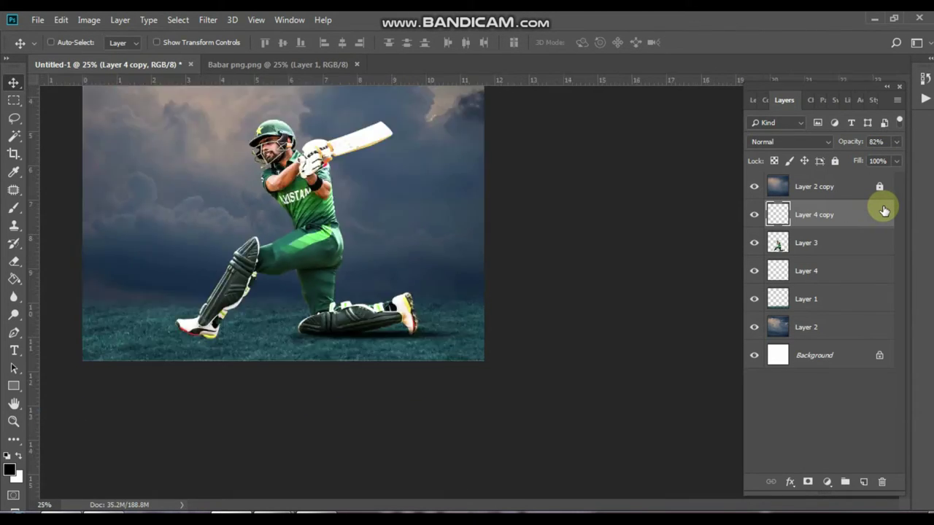
key("ctrl+plus")
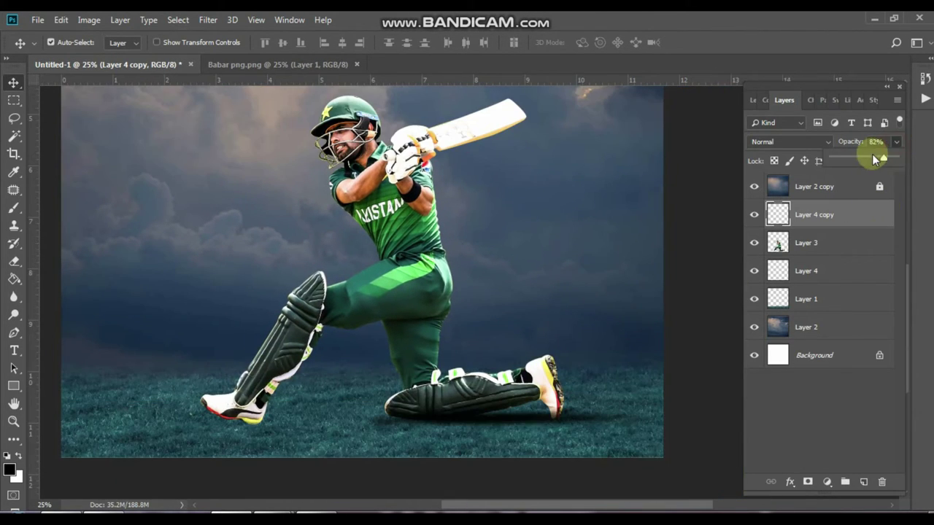
left_click(839, 271)
left_click(896, 141)
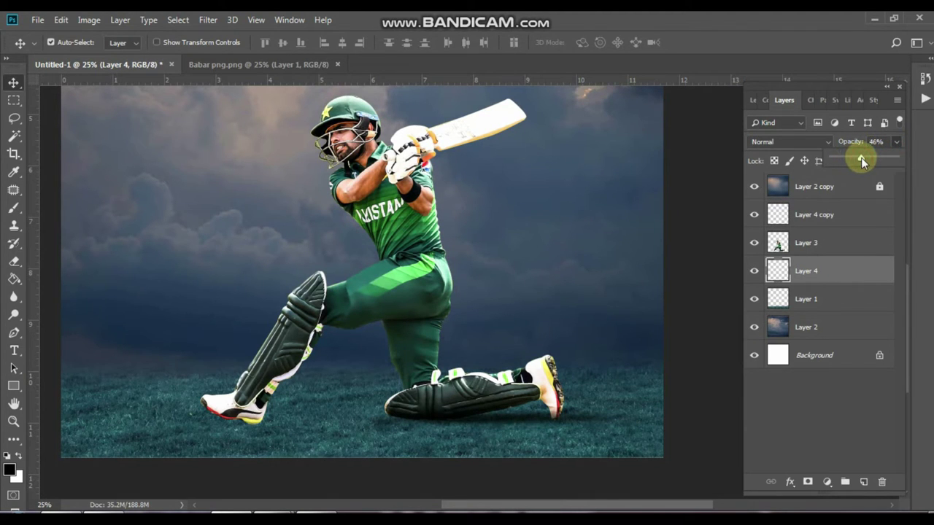
left_click(693, 229)
scroll(713, 229, "down", 1)
scroll(713, 229, "up", 1)
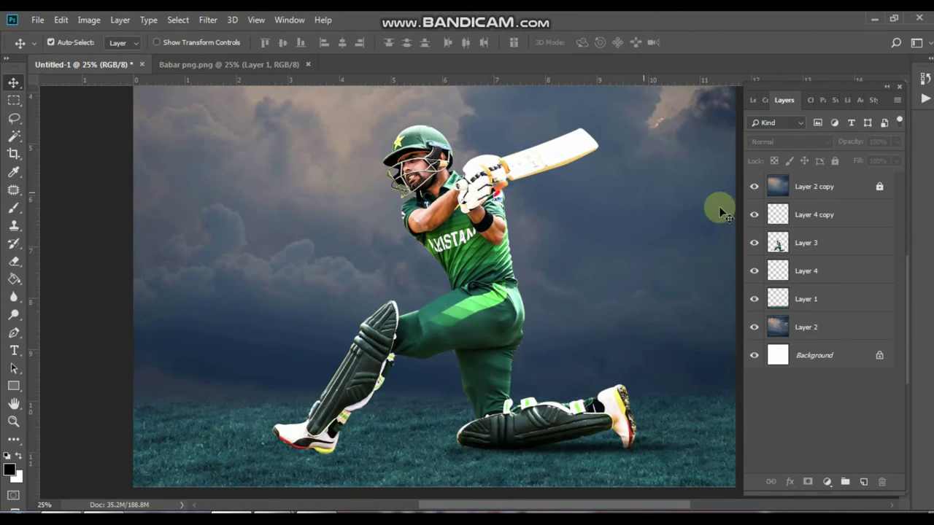
- Create a new layer below Layer 3 and paint a soft black brush dab on it
left_click(847, 243)
key("ctrl+shift+alt+n")
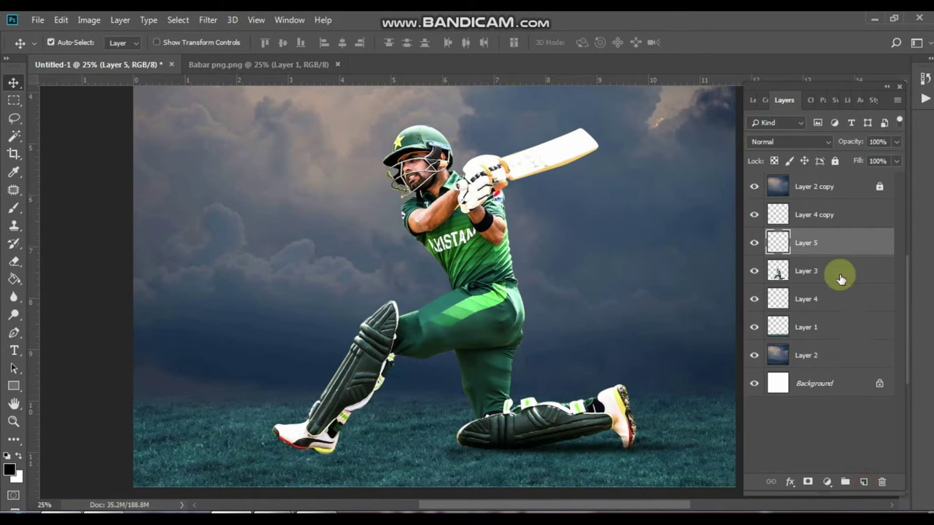
key("ctrl+bracketleft")
key("b")
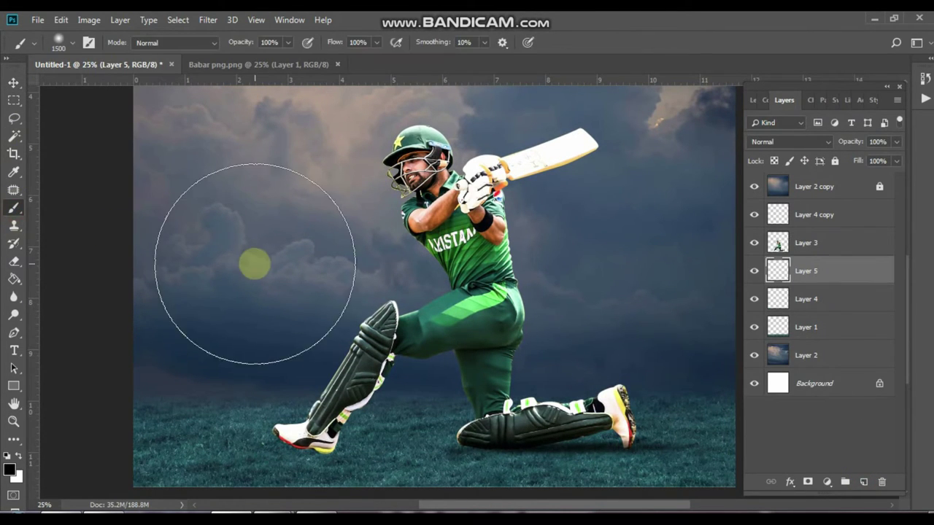
key("bracketleft")
key("bracketleft")
key("bracketleft")
left_click(251, 250)
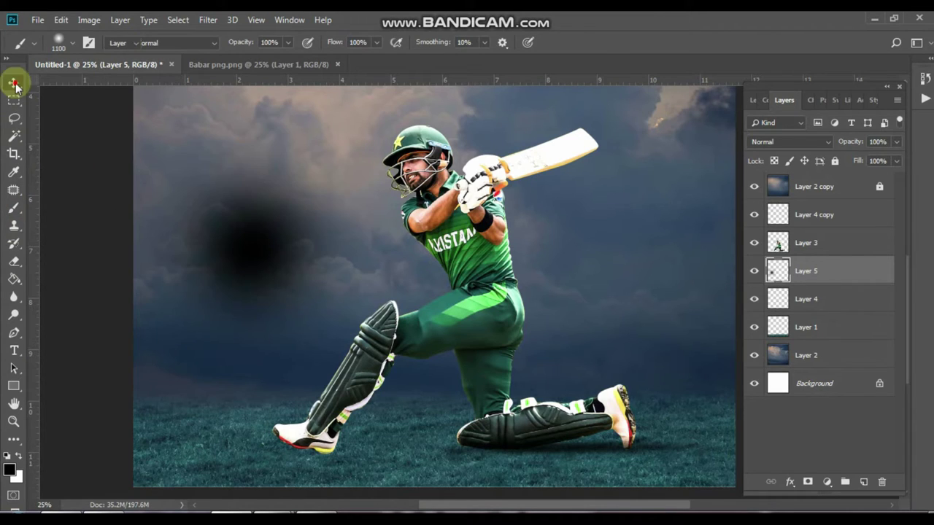
- Squash the dab into a flat shadow under the feet and duplicate it above Layer 3 at 28%
key("ctrl+t")
left_click_drag(270, 96, 265, 384)
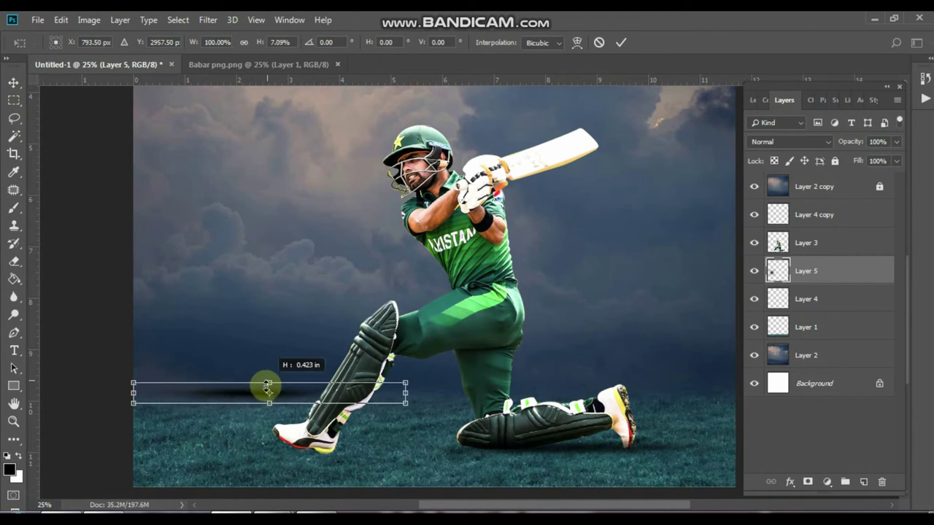
key("Return")
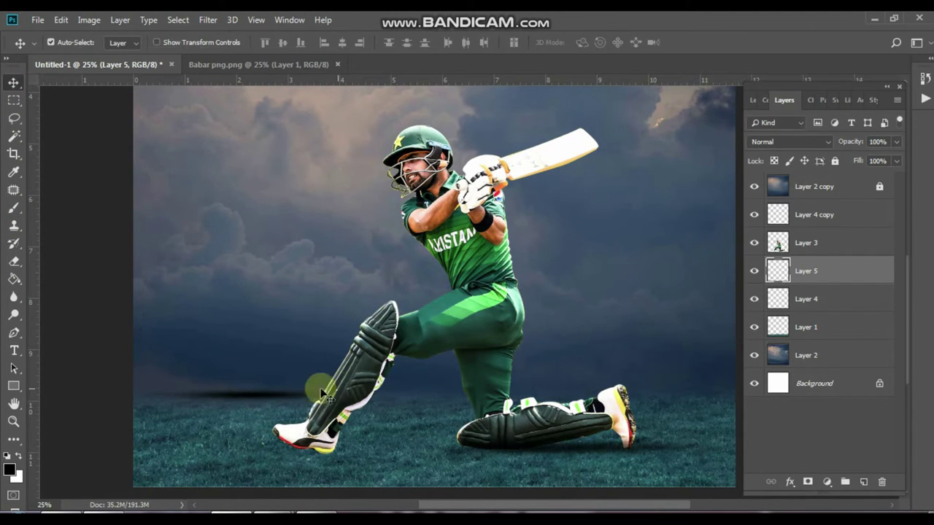
mouse_move(267, 393)
left_mouse_down()
mouse_move(326, 458)
mouse_move(354, 458)
left_mouse_up()
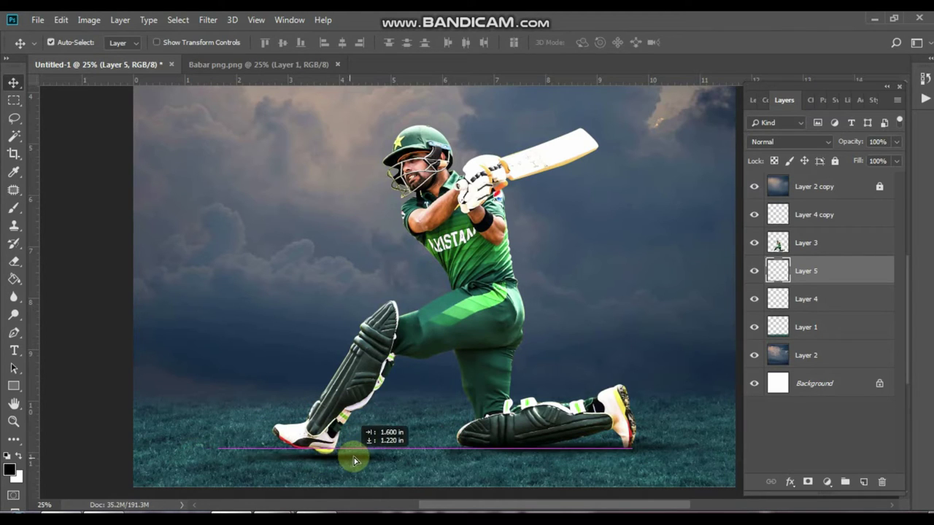
key("ctrl+t")
left_click_drag(499, 457, 387, 455)
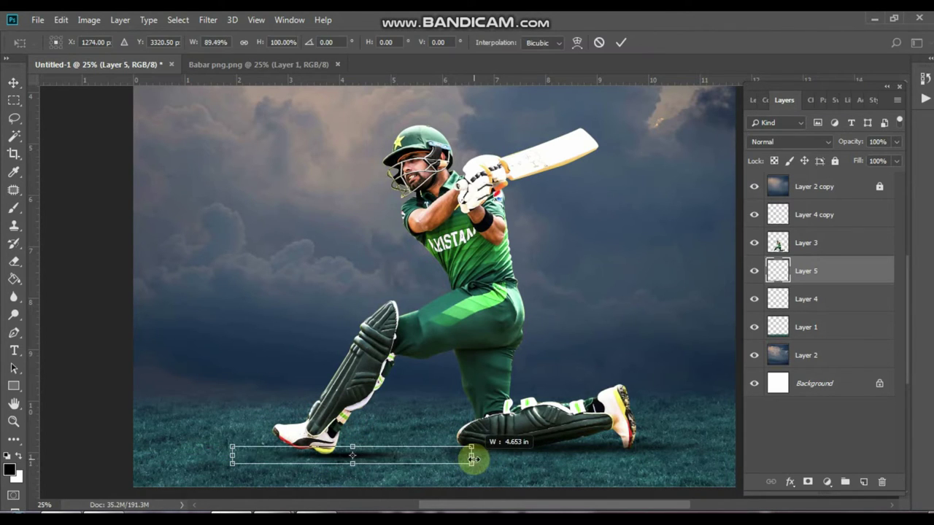
key("Return")
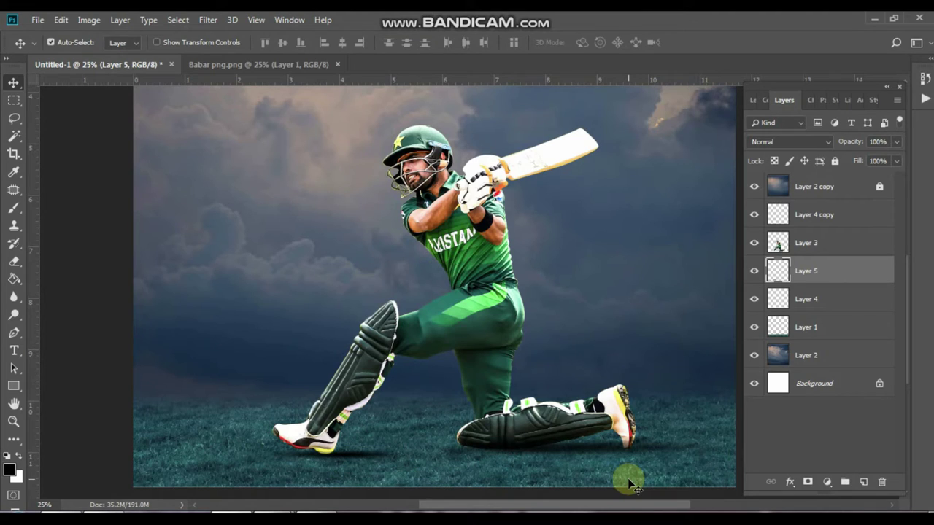
left_click_drag(811, 270, 829, 239)
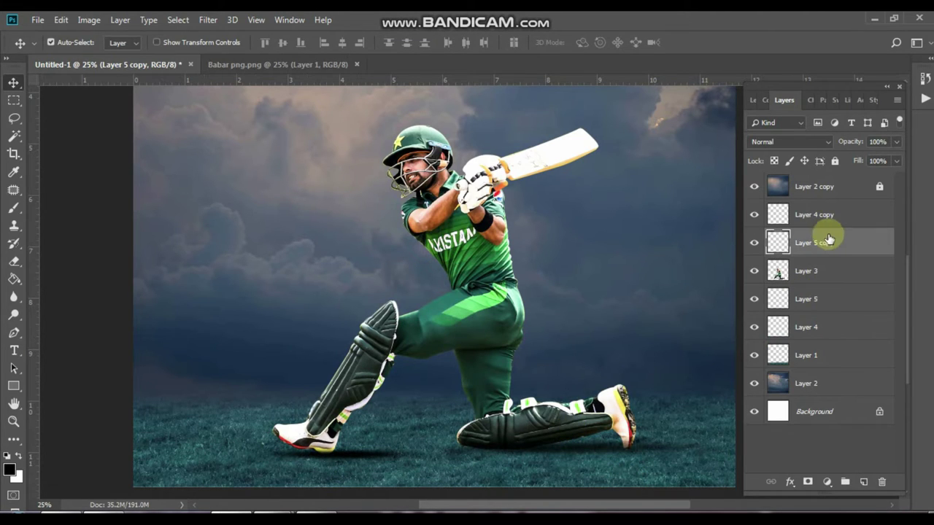
left_click_drag(896, 146, 849, 158)
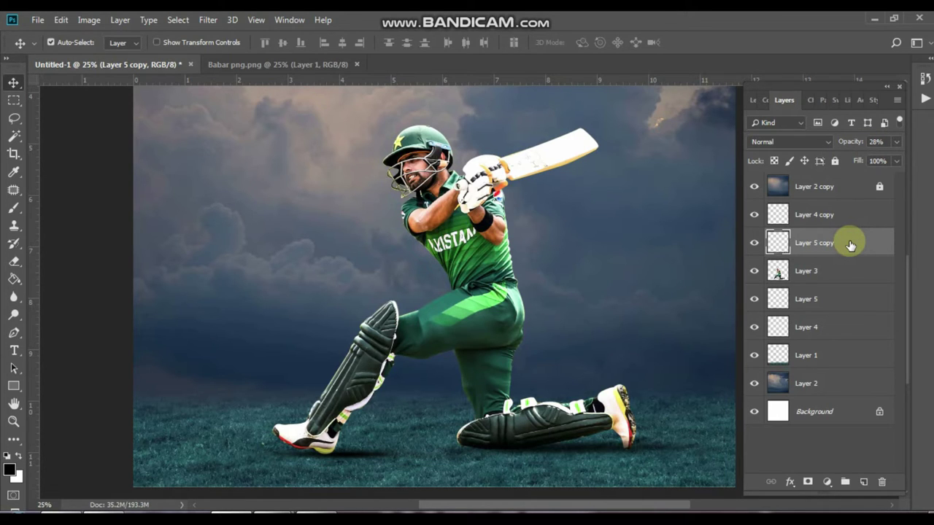
- Set Layer 5 to 85% opacity and stretch its shadow wider under the feet
left_click(836, 301)
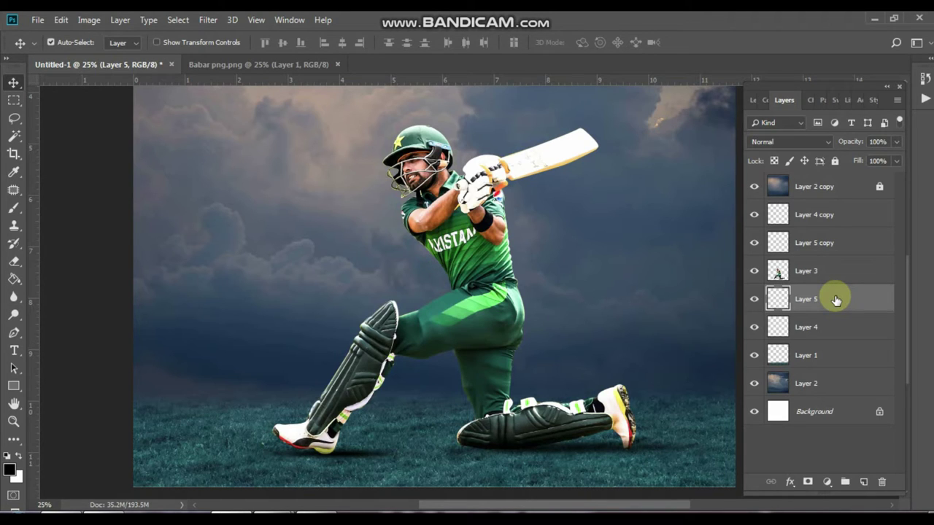
left_click(896, 142)
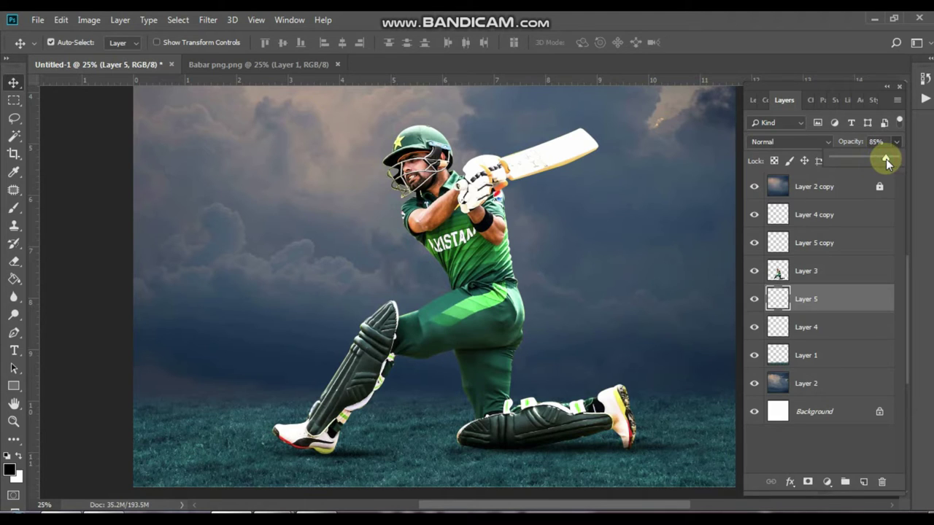
left_click(865, 294)
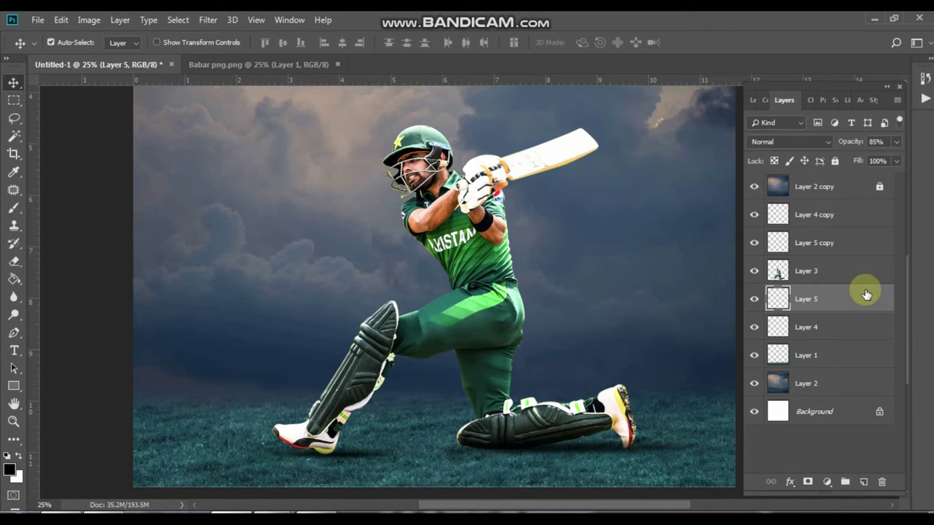
key("ctrl+minus")
key("ctrl+minus")
scroll(573, 427, "up", 3)
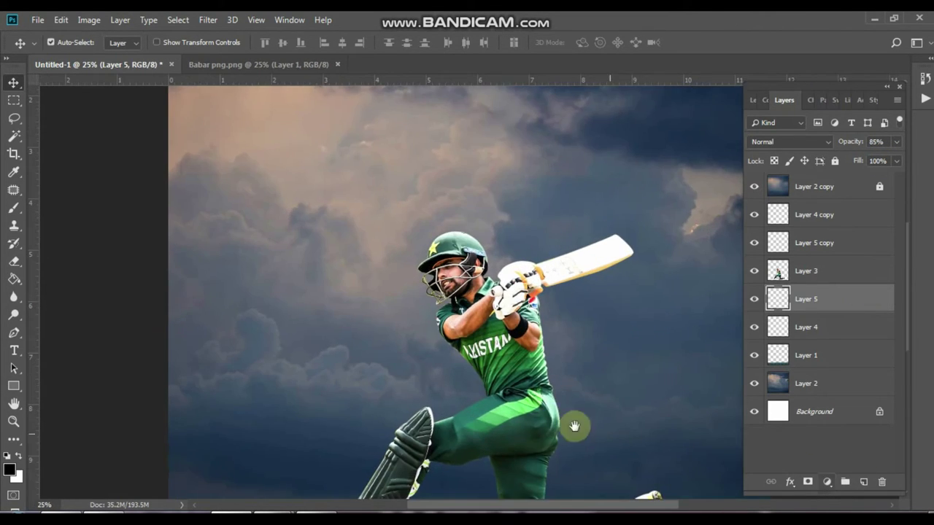
scroll(526, 274, "down", 1)
key("ctrl+t")
left_click_drag(486, 389, 505, 388)
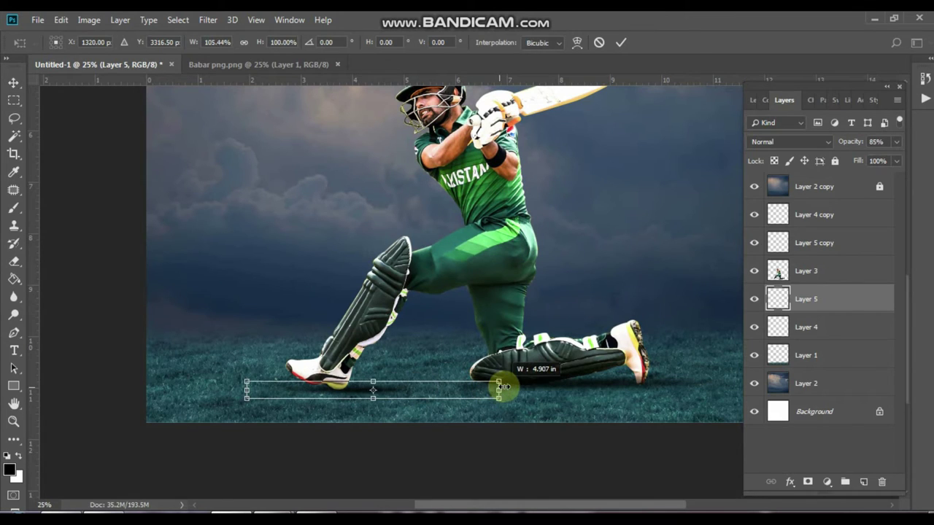
key("Return")
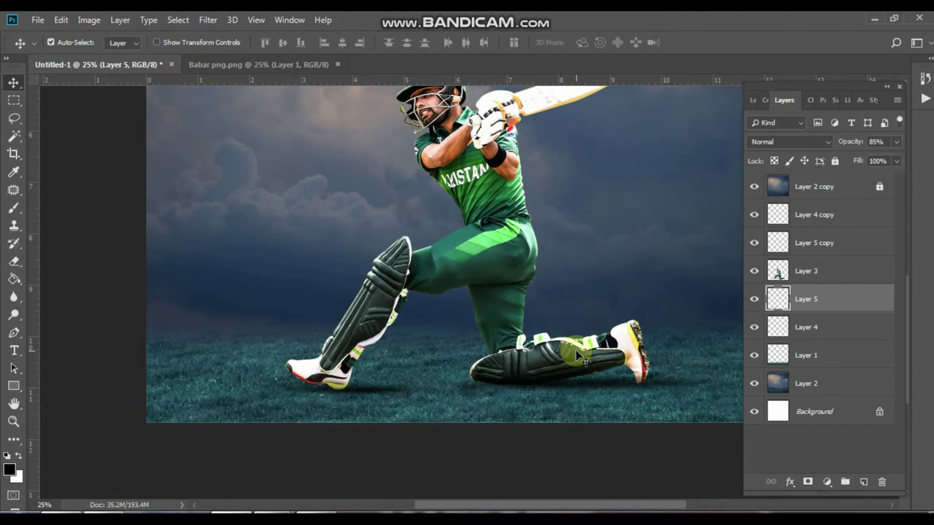
- Raise the Layer 5 copy shadow's opacity and view the whole poster
left_click(833, 244)
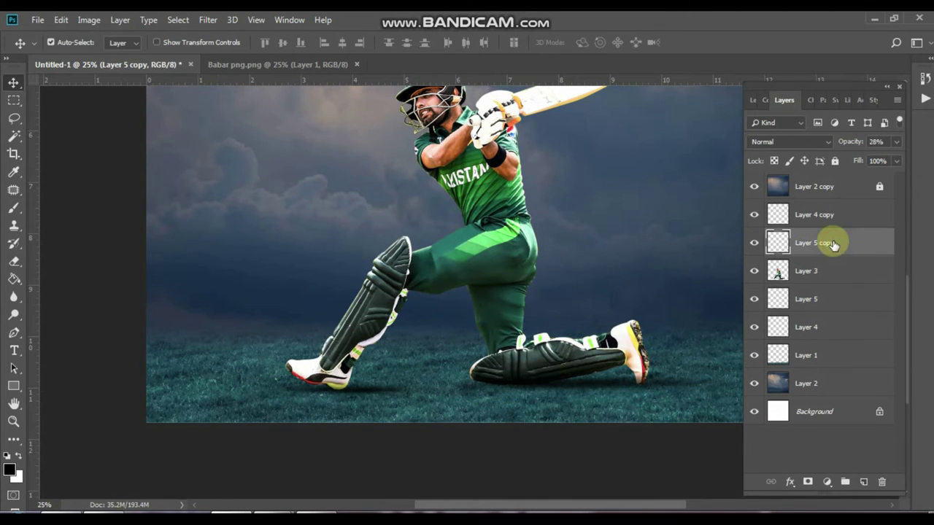
left_click(896, 142)
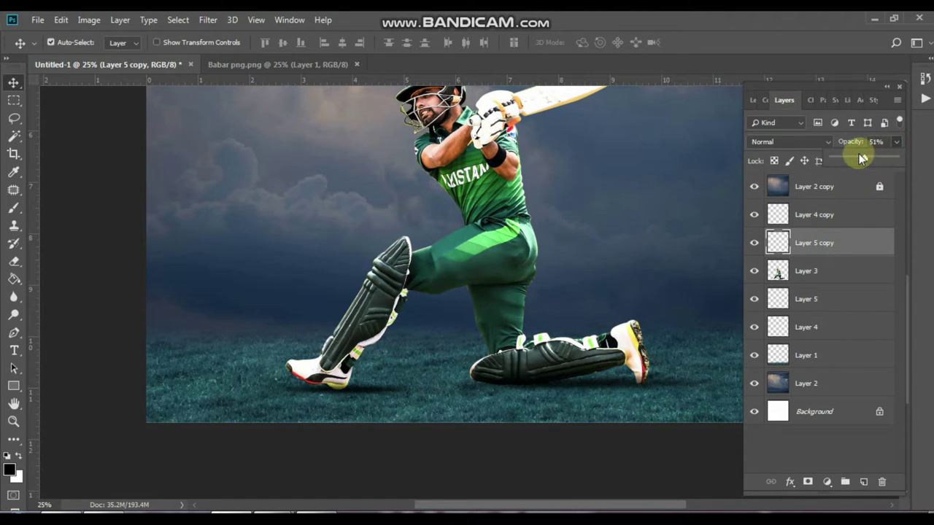
left_click(896, 141)
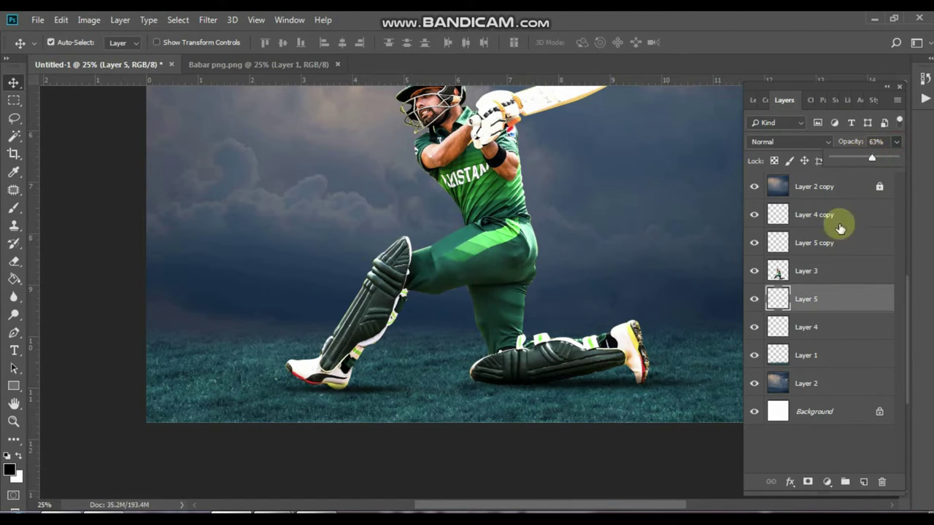
left_click(824, 383)
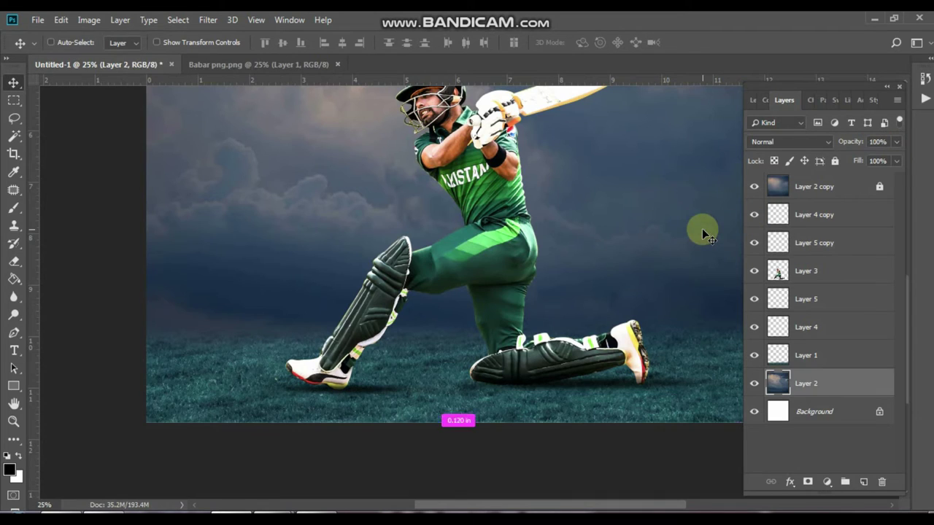
key("ctrl+minus")
key("ctrl+minus")
key("ctrl+plus")
- Add a Color Lookup adjustment above the batsman using the 2Strip.look LUT
left_click(823, 270)
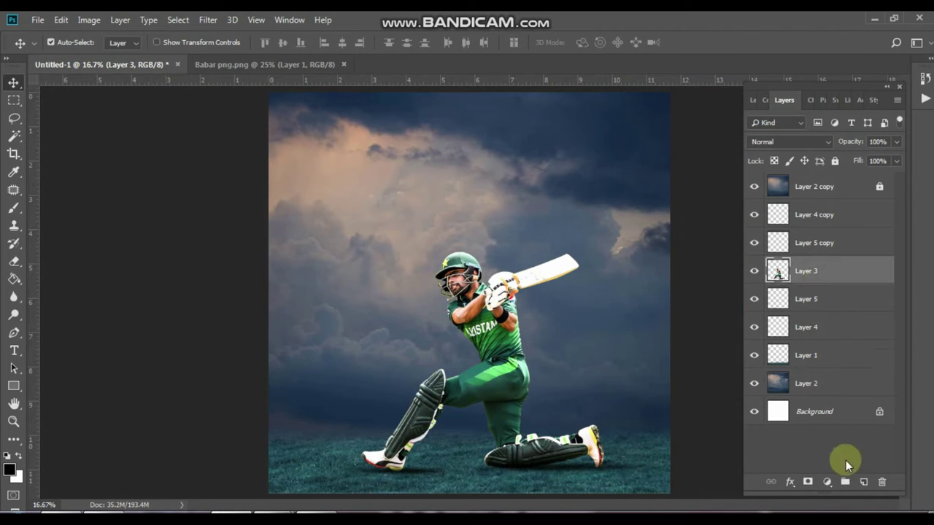
left_click(827, 481)
left_click(855, 409)
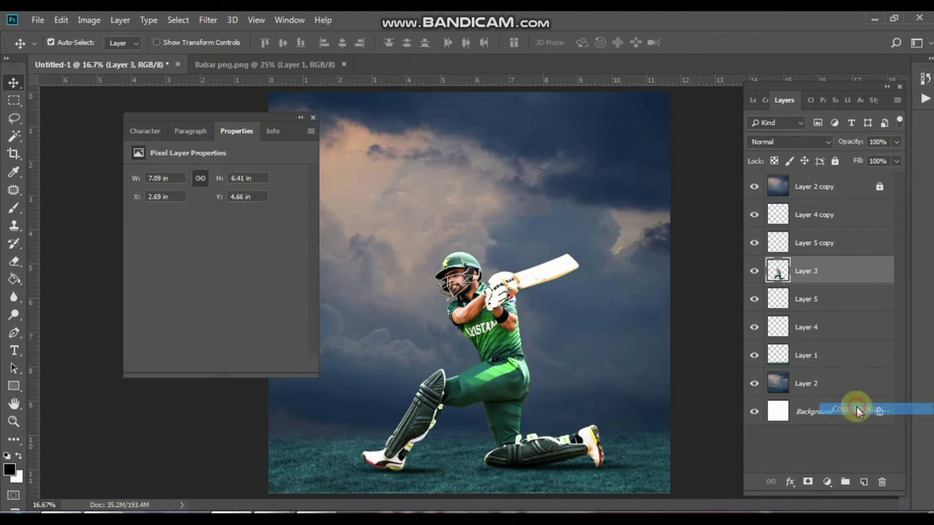
left_click(264, 181)
left_click(219, 57)
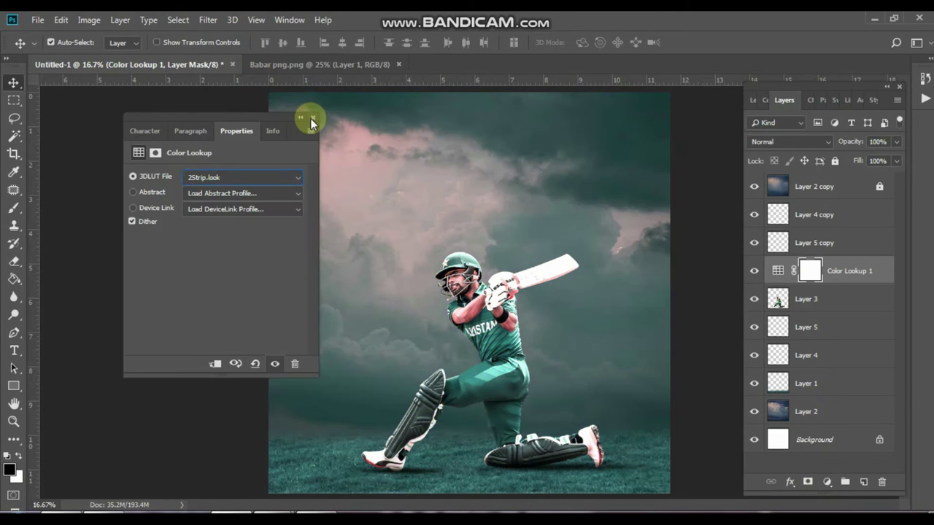
- Preview LUTs from 3Strip.look to Kodak 5205 Fuji 3510, then settle back on 2Strip.look
key("Down")
key("Down")
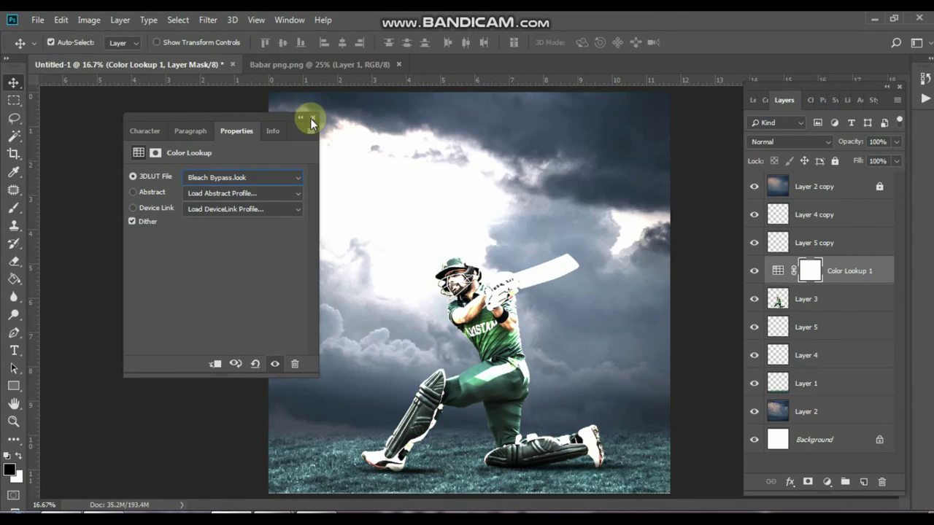
key("Down")
key("Down")
key("Down")
key("Down")
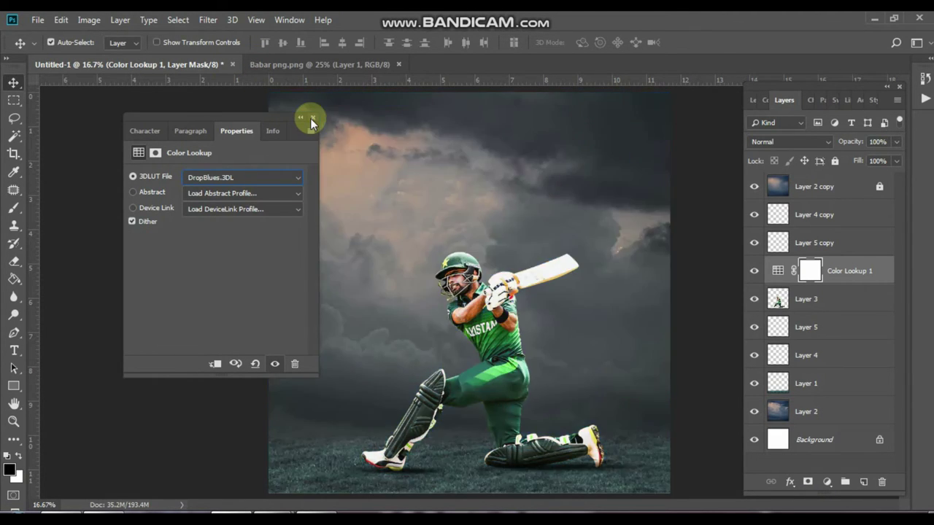
key("Down")
key("Down")
key("Down")
key("Down")
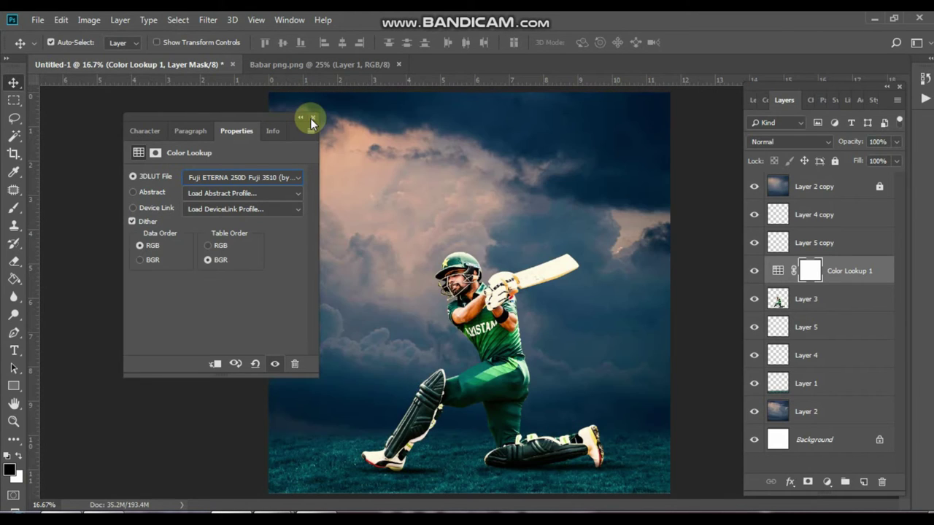
key("Down")
key("Down")
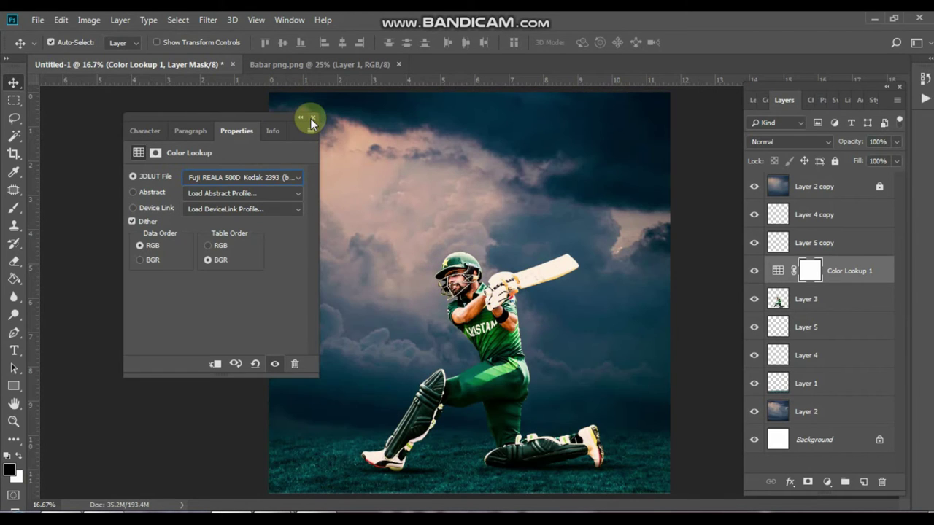
key("Down")
key("Down")
key("Down")
key("Down")
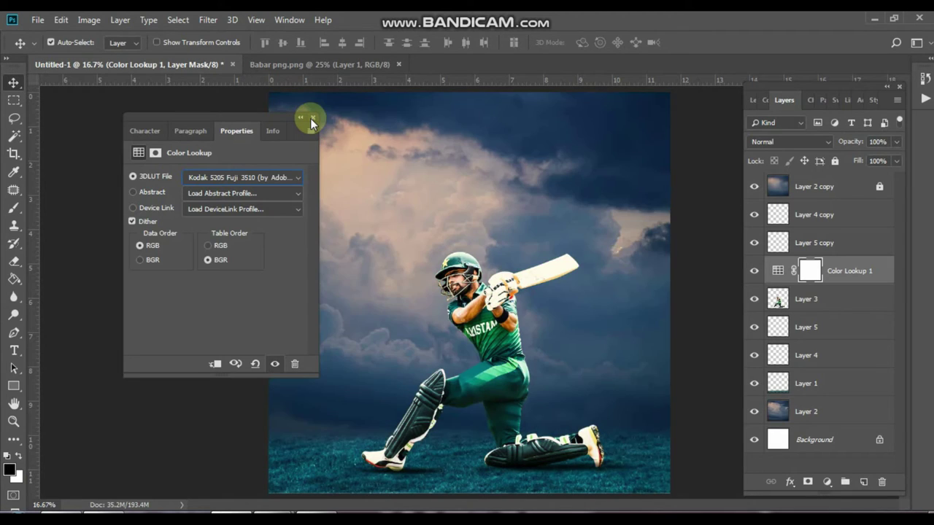
key("Down")
key("Down")
key("Down")
left_click(292, 177)
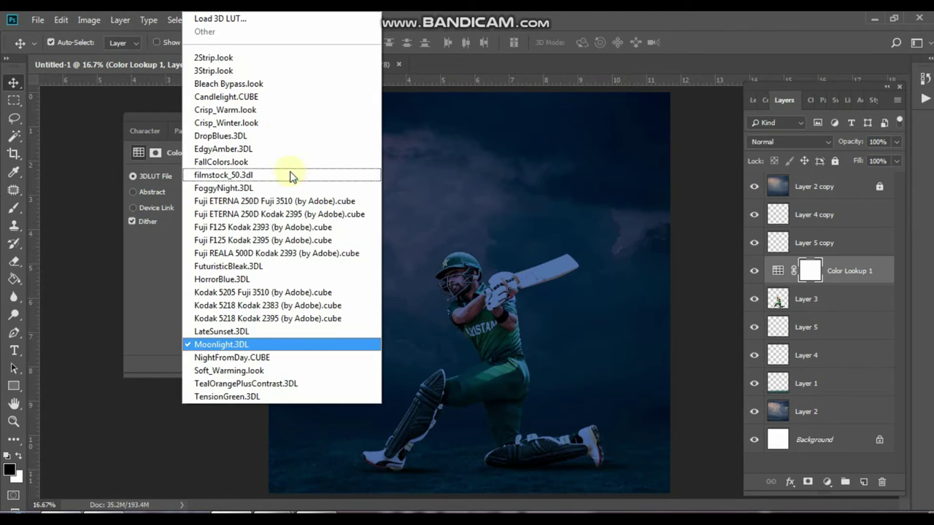
left_click(264, 58)
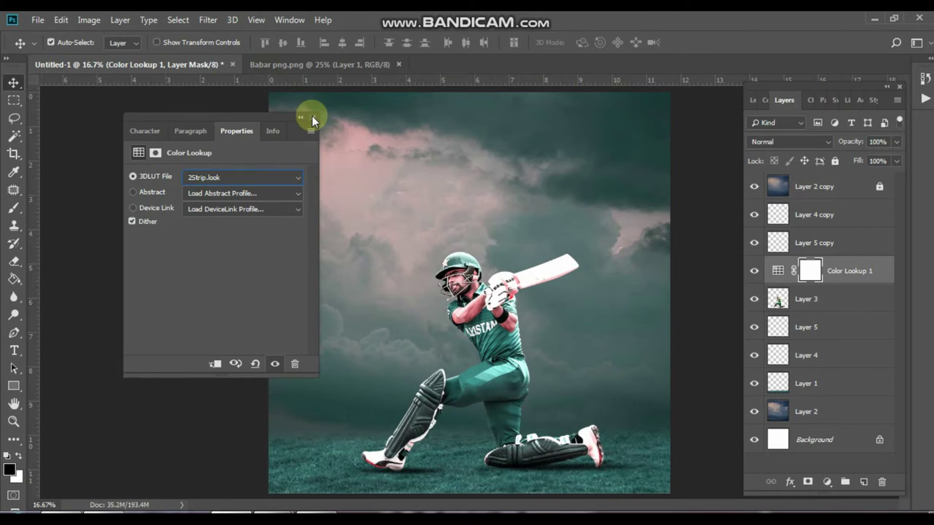
left_click(312, 116)
- Add Color Lookup 2, previewing looks from 3Strip.look to Fuji ETERNA 250D Fuji 3510
left_click(828, 482)
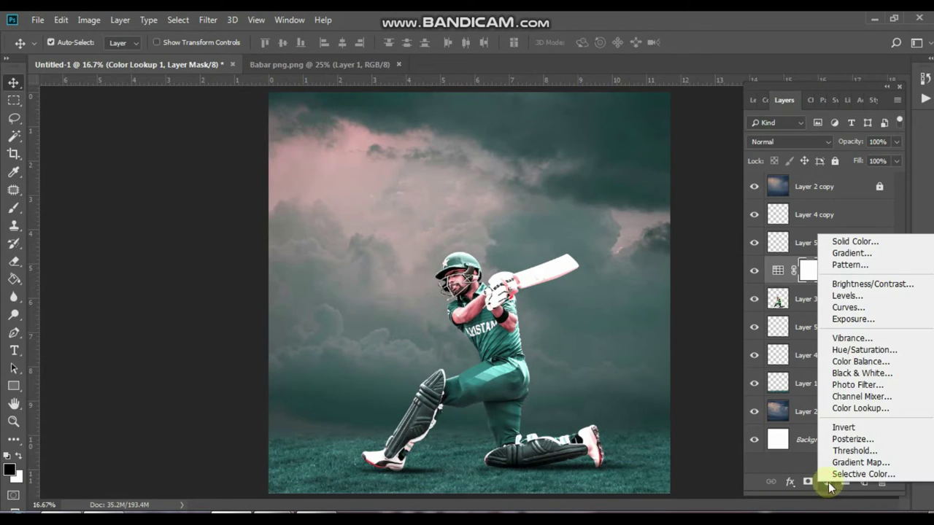
left_click(859, 407)
left_click(279, 178)
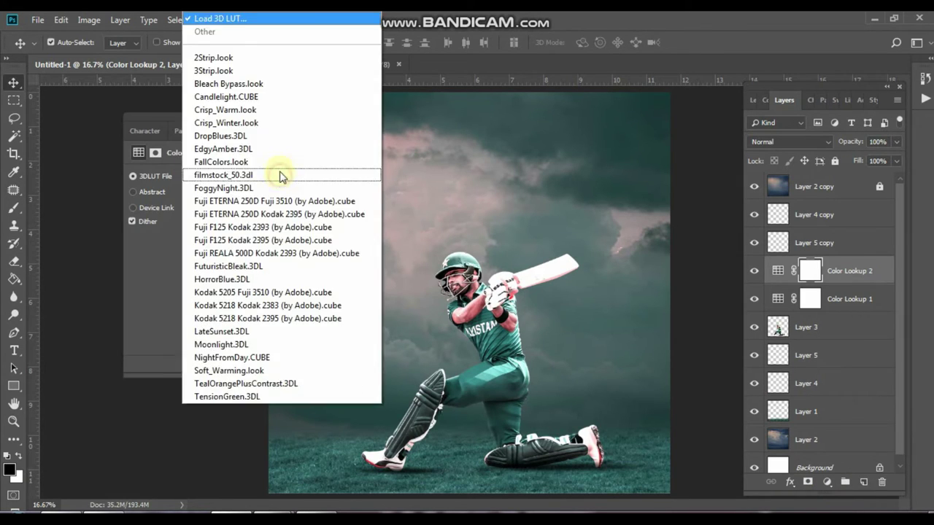
left_click(282, 59)
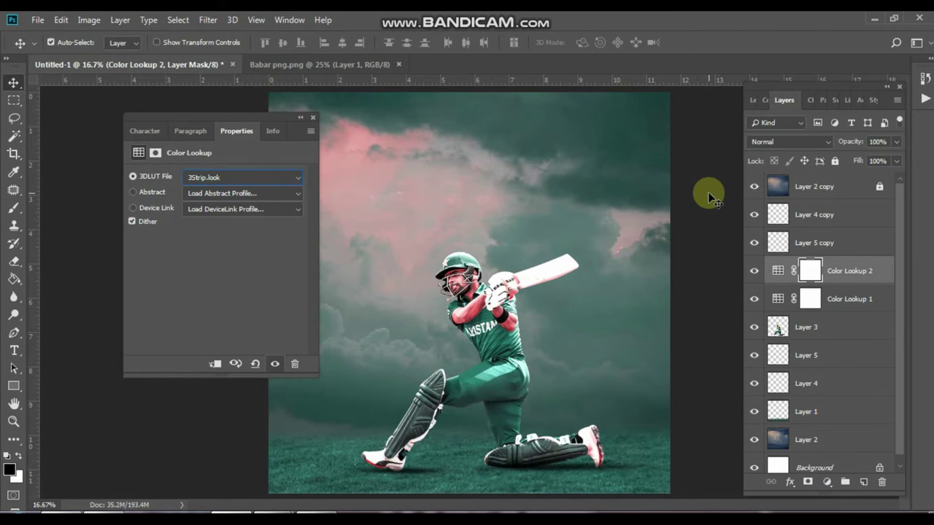
key("Down")
key("Down")
key("Down")
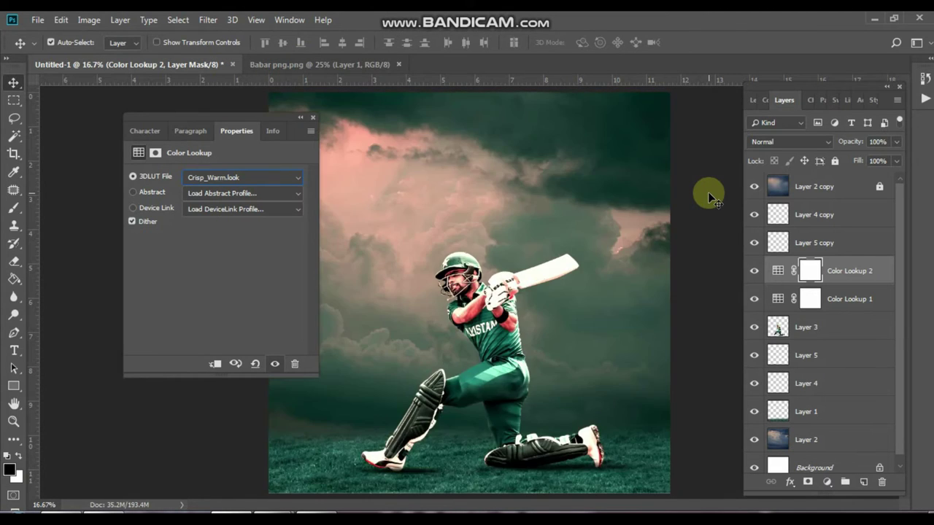
key("Down")
key("Down")
key("Down")
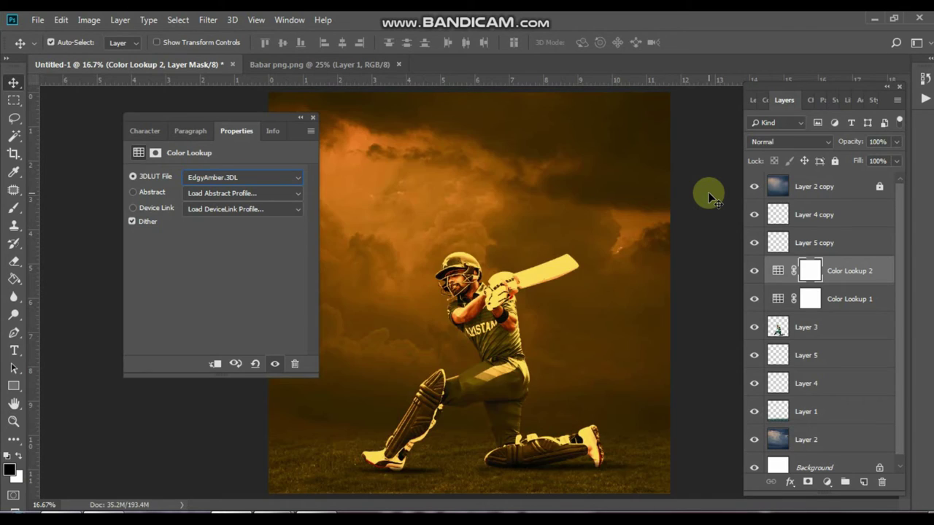
key("Down")
key("Down")
key("Down")
key("Down")
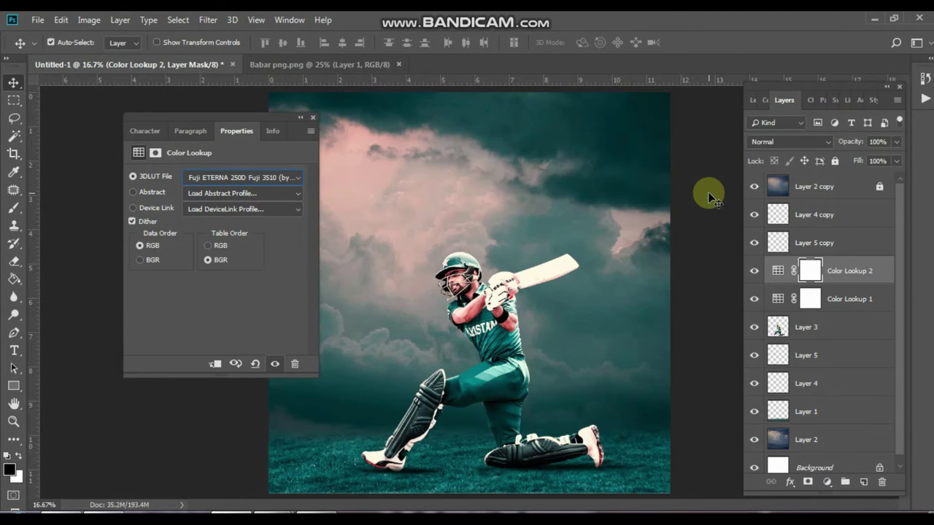
key("Down")
key("Down")
left_click(312, 117)
scroll(788, 391, "down", 1)
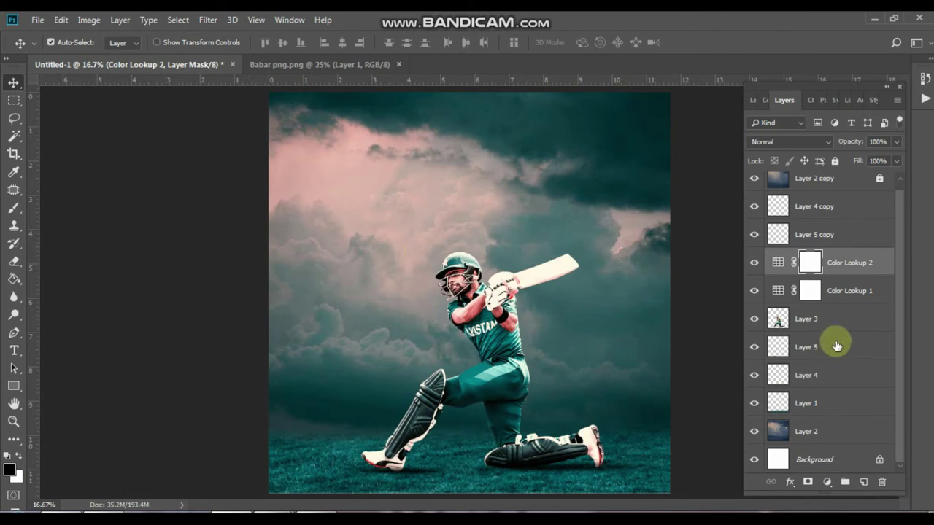
- Set Layer 5 to 48% and Layer 5 copy to 55% opacity
left_click(834, 343)
left_click(892, 141)
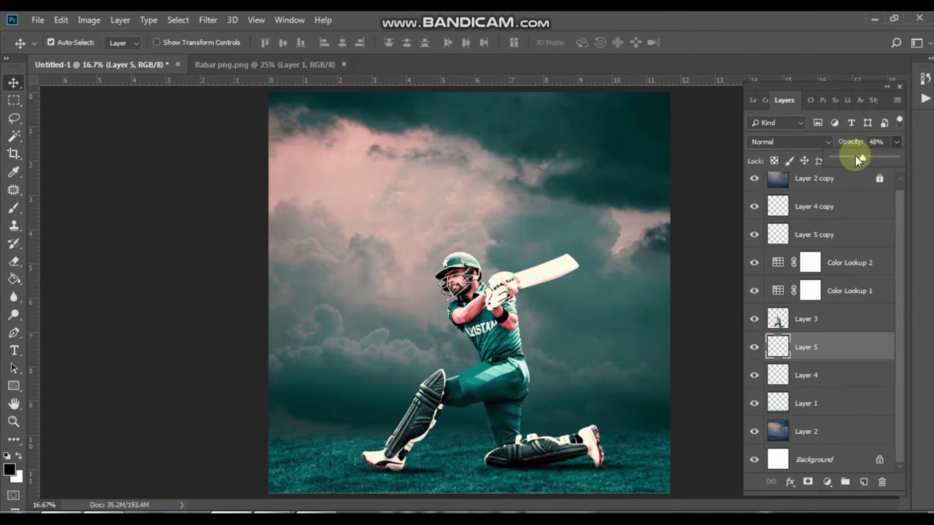
left_click(850, 232)
left_click(896, 142)
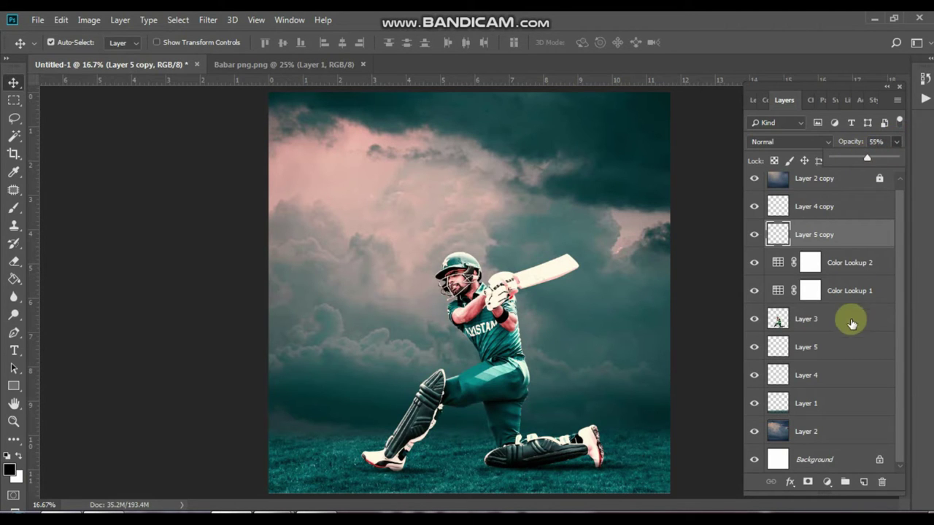
left_click(701, 283, "ctrl")
- Check the full poster, then add a new empty Layer 6 above the batsman layer
key("ctrl+minus")
key("ctrl+plus")
key("ctrl+plus")
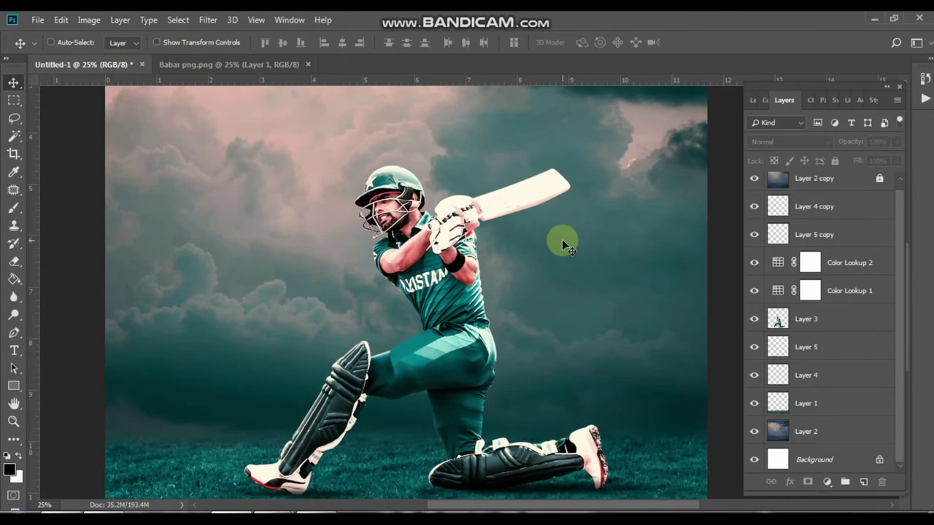
key("ctrl+minus")
left_click(833, 318)
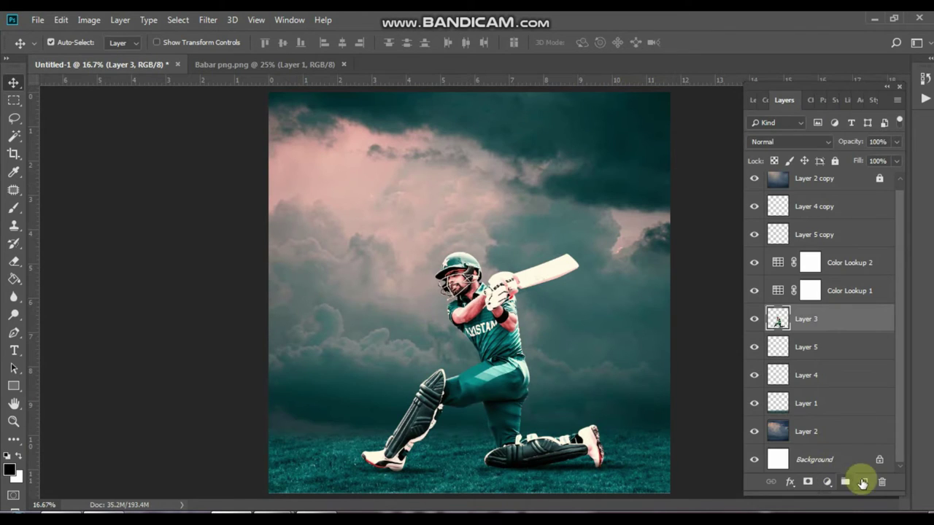
left_click(863, 481)
- Clip the new layer to the batsman and paint it with teal sampled from his clothing
left_click(780, 333, "alt")
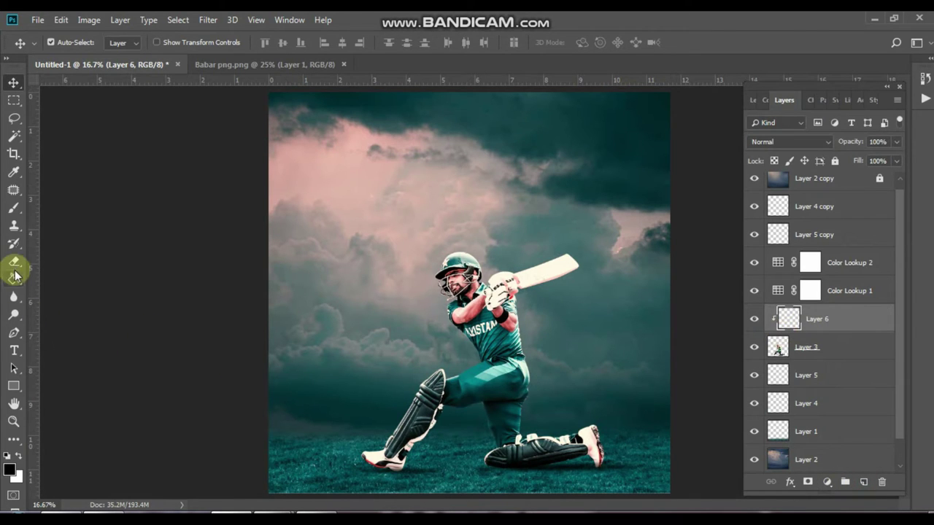
left_click(14, 208)
left_click(10, 469)
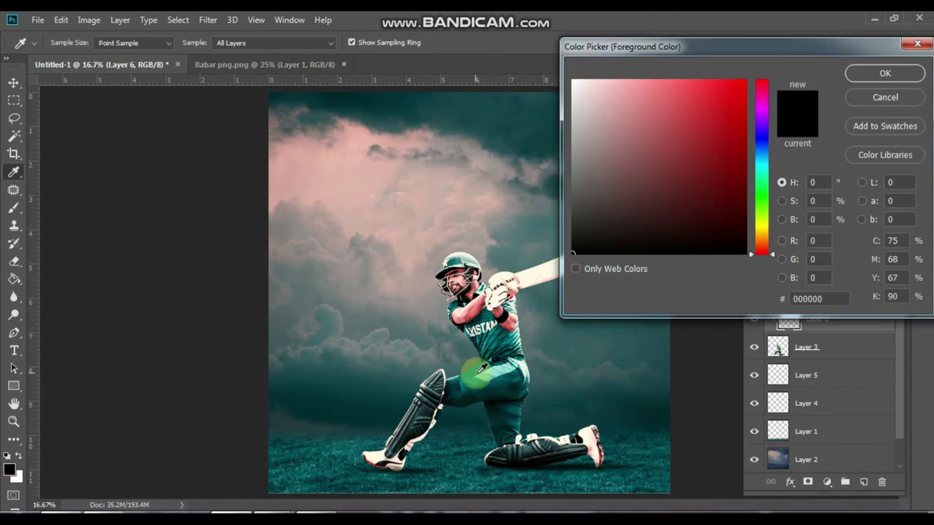
left_click(496, 368)
key("Return")
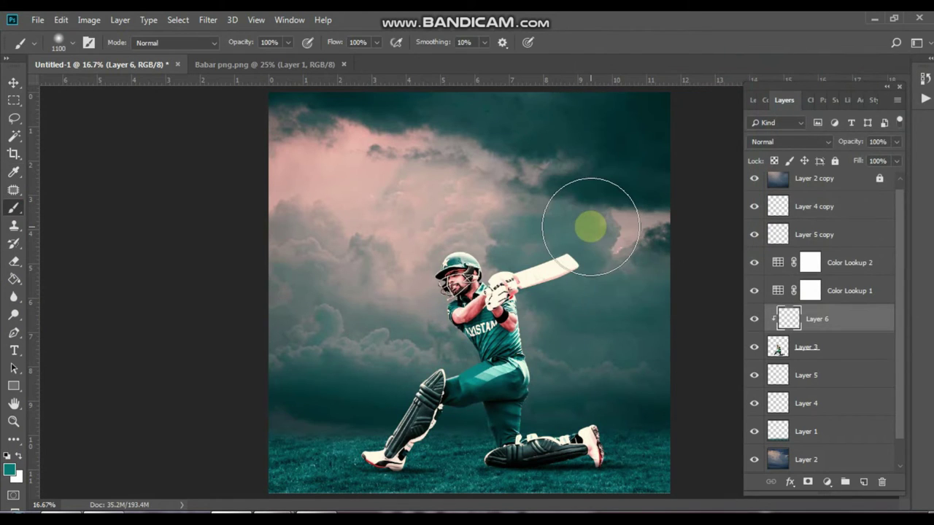
key("bracketleft")
key("bracketleft")
key("bracketleft")
mouse_move(467, 267)
left_mouse_down()
mouse_move(522, 423)
mouse_move(552, 435)
left_mouse_up()
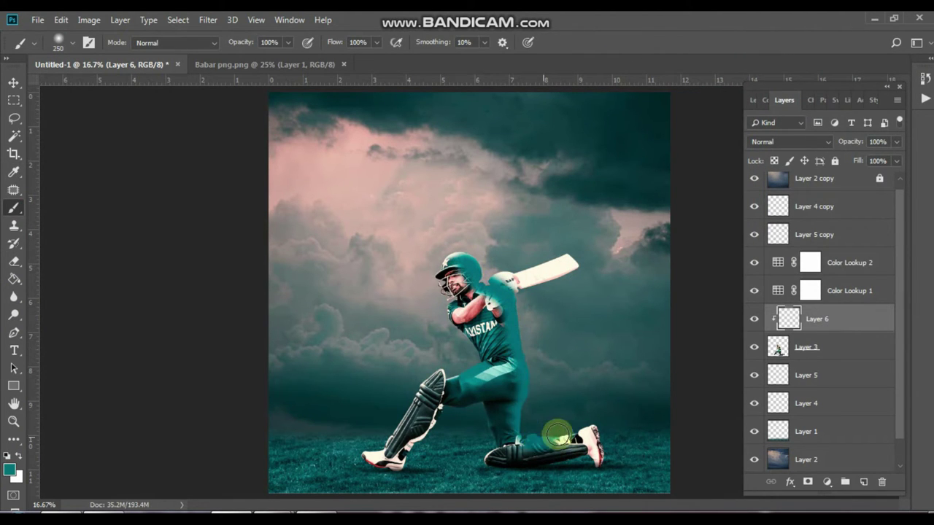
- Blend Layer 6's teal paint into the batsman with the Overlay blending mode
left_click(13, 82)
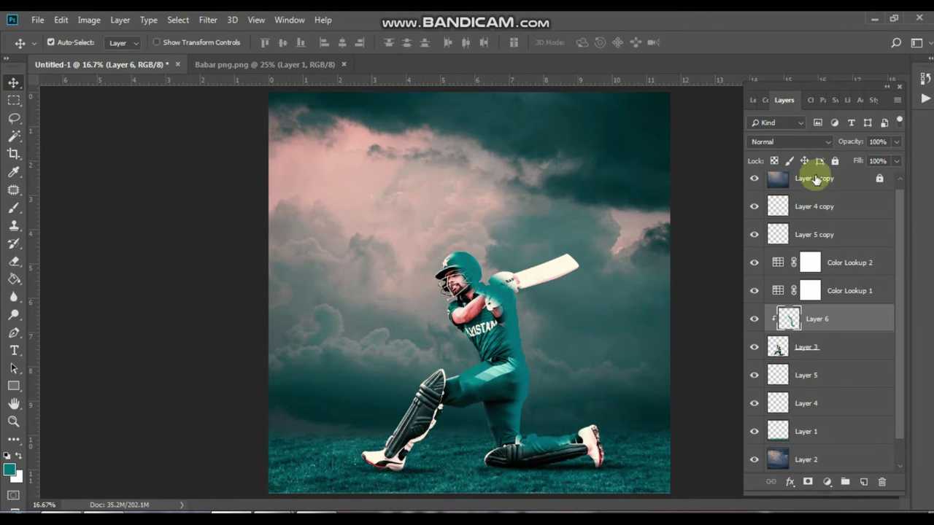
left_click(821, 144)
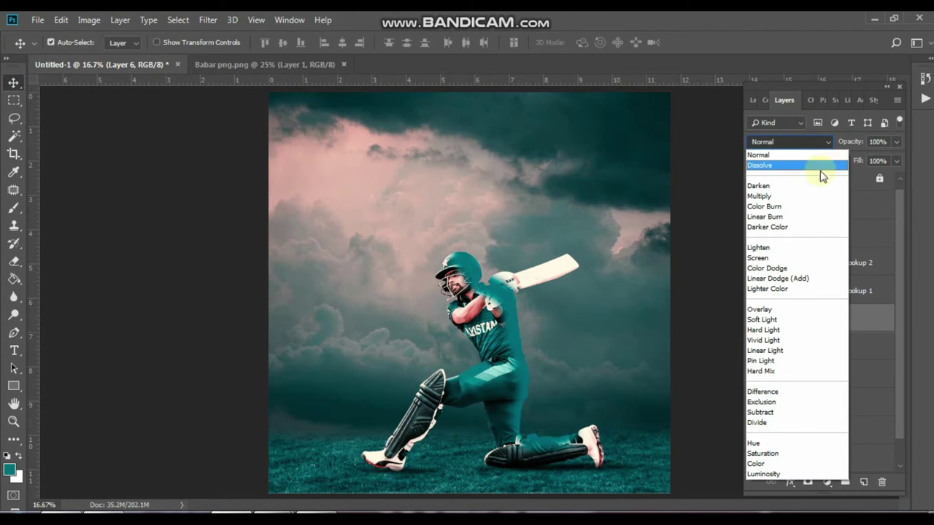
left_click(792, 317)
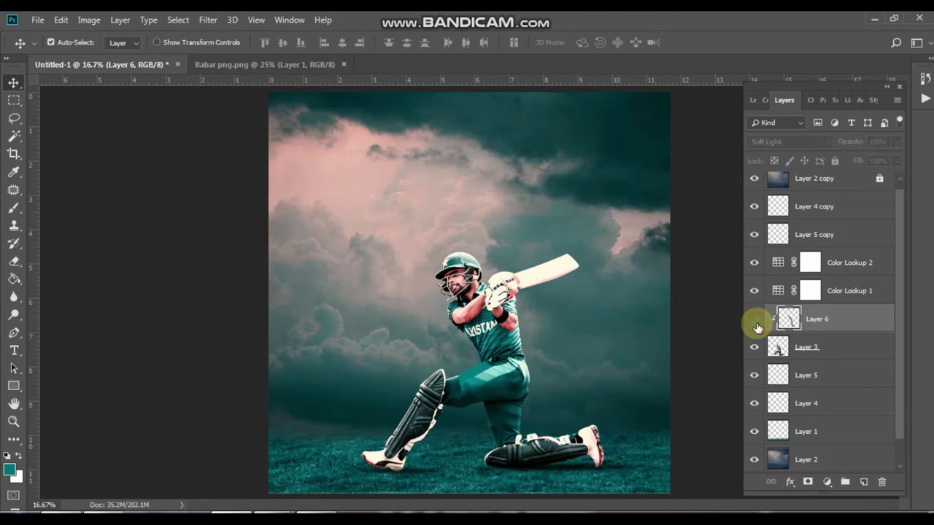
scroll(572, 304, "up", 1)
left_click_drag(571, 302, 537, 263)
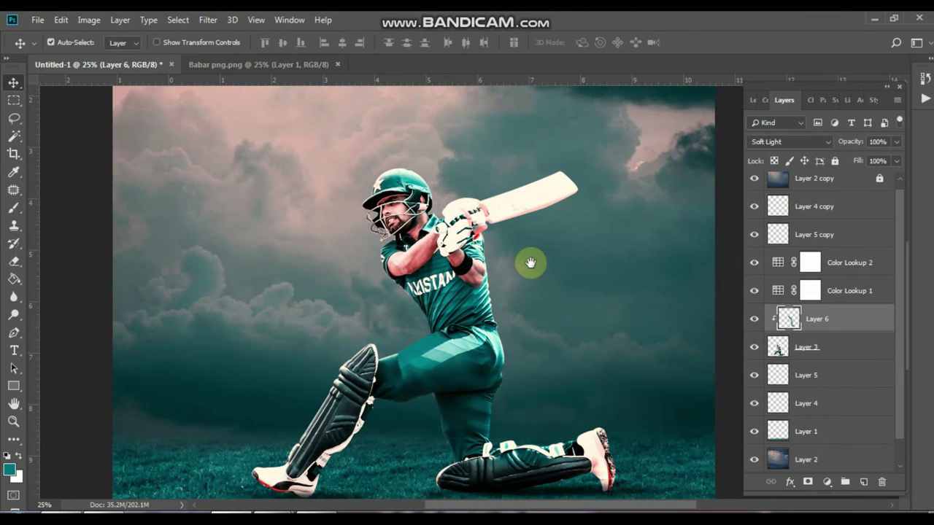
key("ctrl+minus")
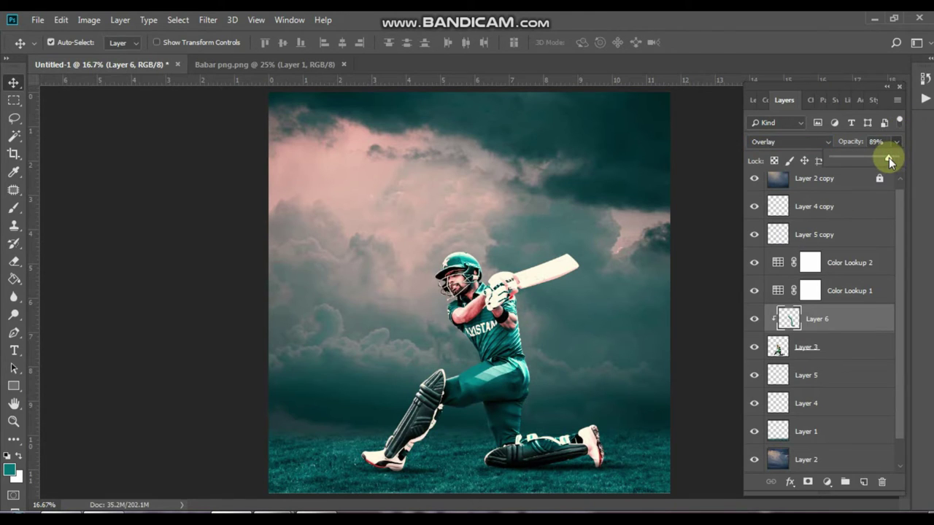
- Select the top of the layer stack, adding then deleting an empty Layer 7
left_click(886, 241)
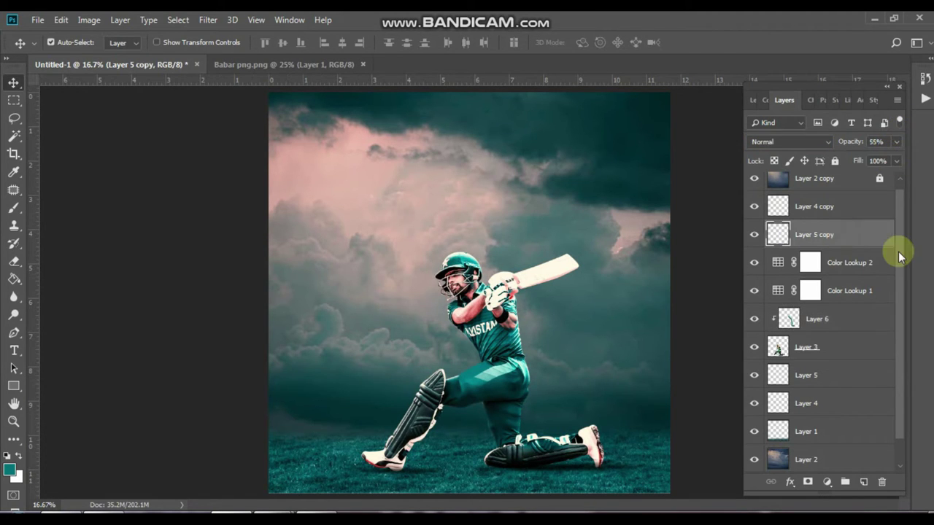
scroll(875, 219, "up", 1)
left_click(828, 186)
left_click(863, 481)
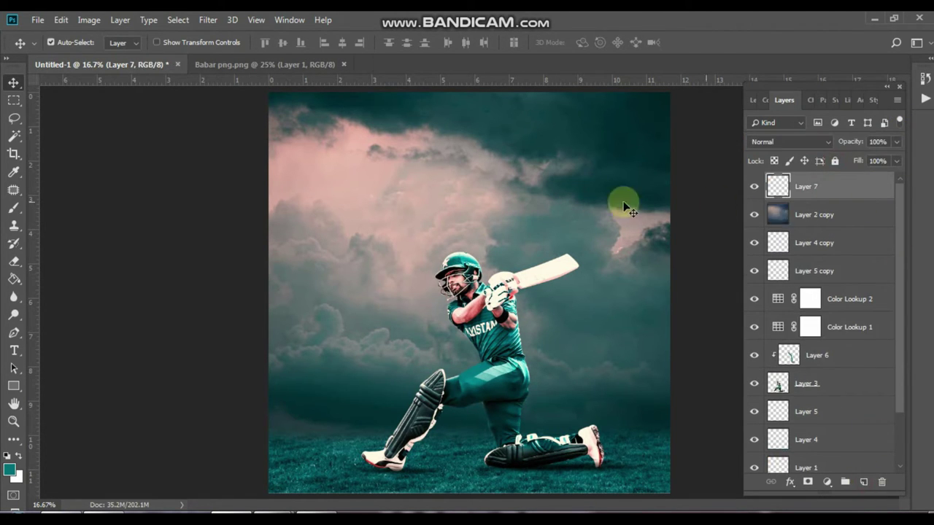
left_click_drag(838, 188, 880, 480)
- Add a third Color Lookup adjustment, starting from the 2Strip.look preset
left_click(826, 482)
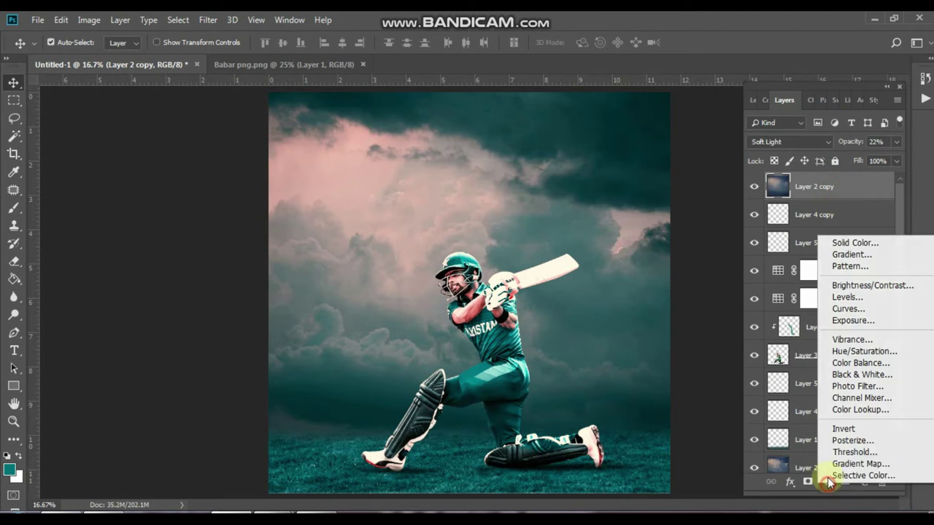
left_click(859, 409)
left_click(283, 179)
left_click(297, 57)
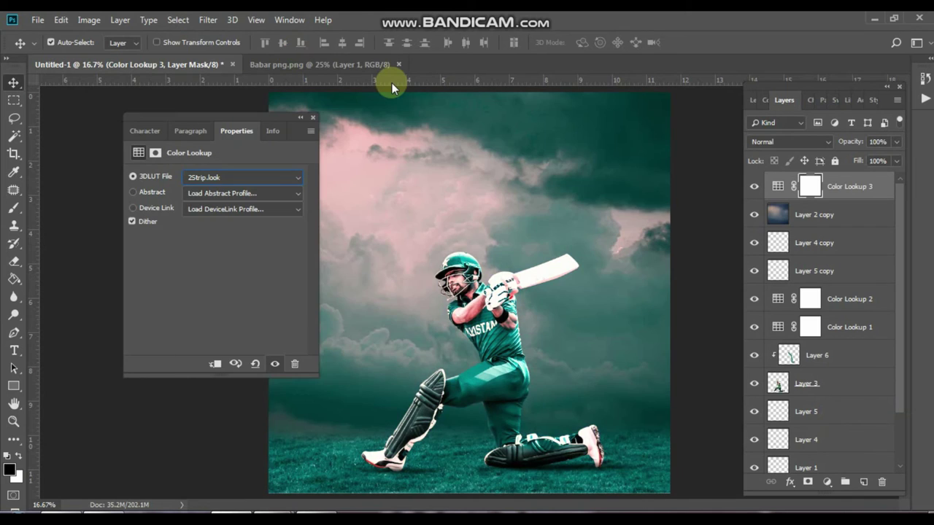
- Cycle the looks to Kodak 5218 Kodak 2383 and lower the grade's opacity to 71%
key("Down")
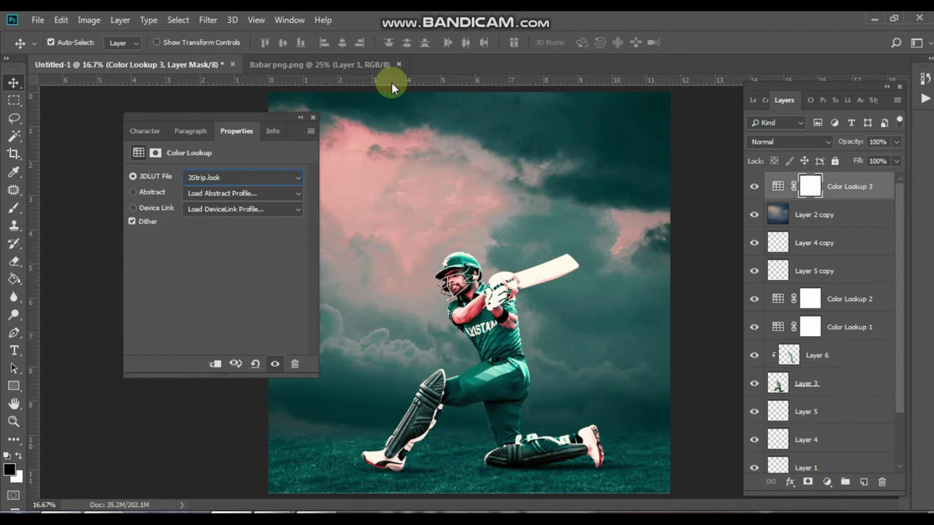
key("Down")
key("Down")
key("Down")
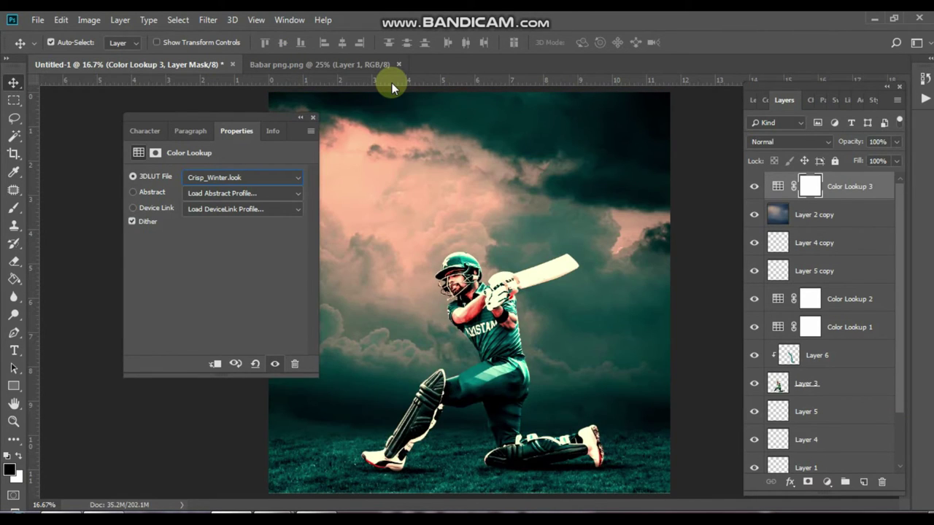
key("Down")
key("Down")
key("Down")
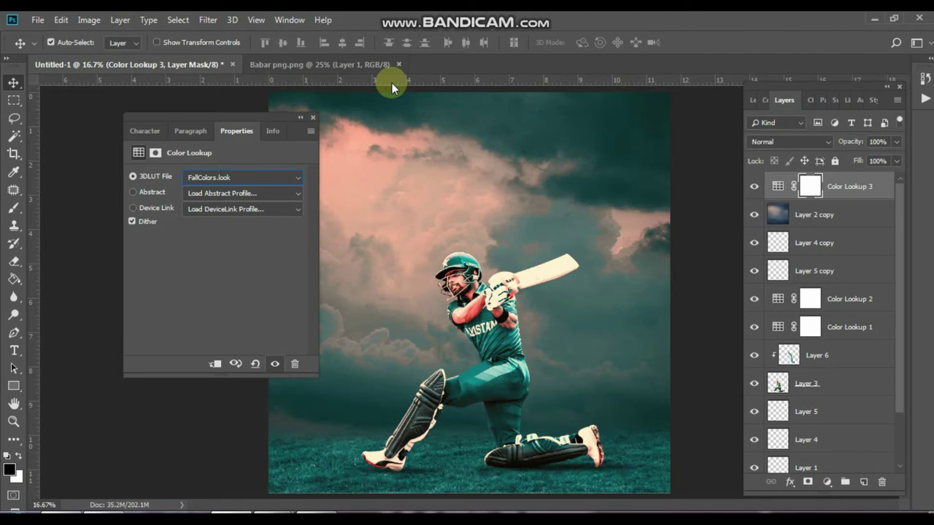
key("Down")
key("Down")
key("Down")
key("Down")
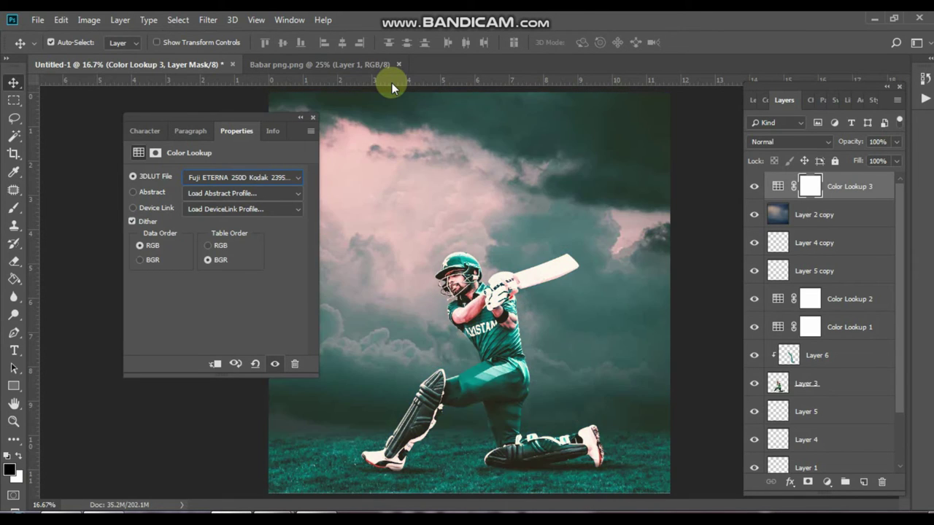
key("Down")
key("Down")
key("Down")
key("Down")
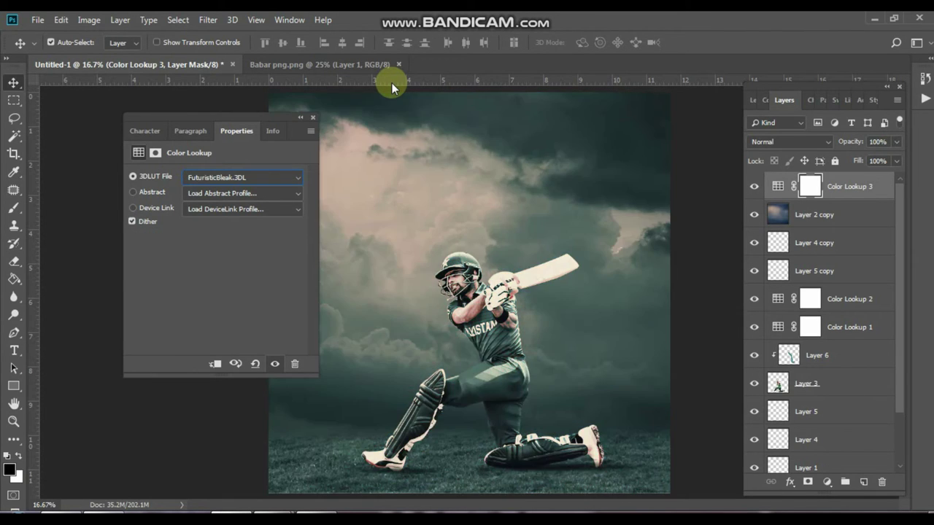
key("Down")
key("Down")
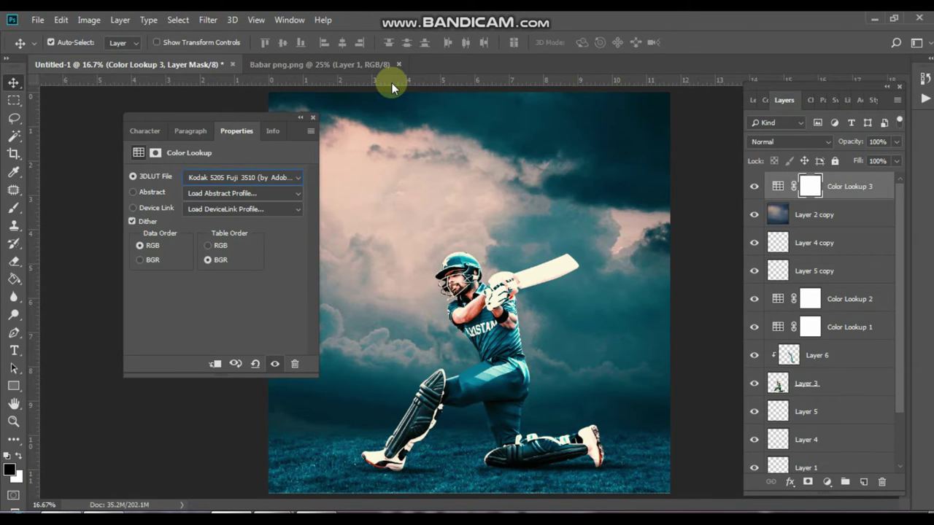
key("Down")
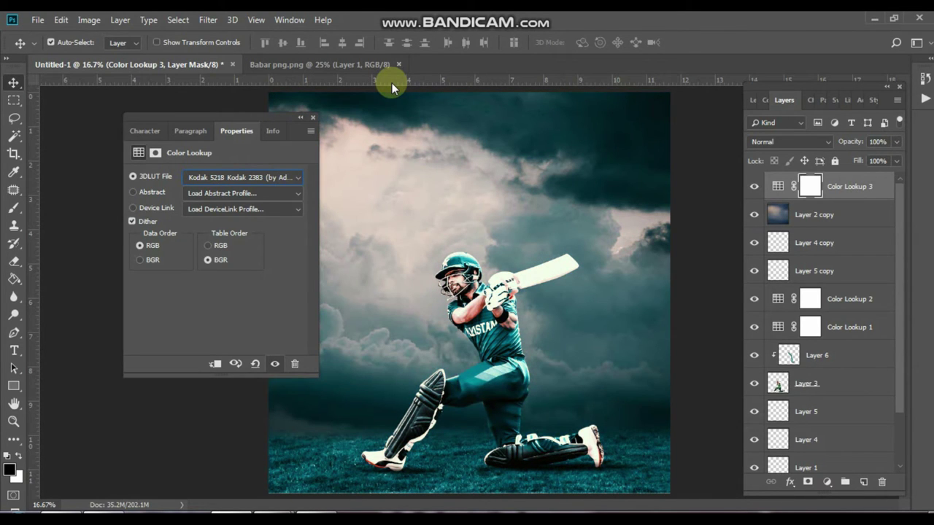
left_click(312, 117)
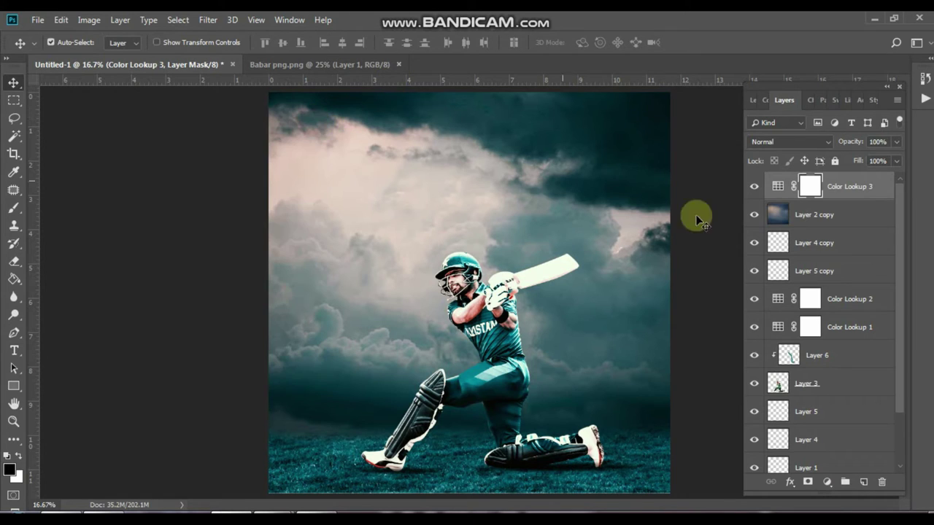
left_click_drag(896, 146, 876, 160)
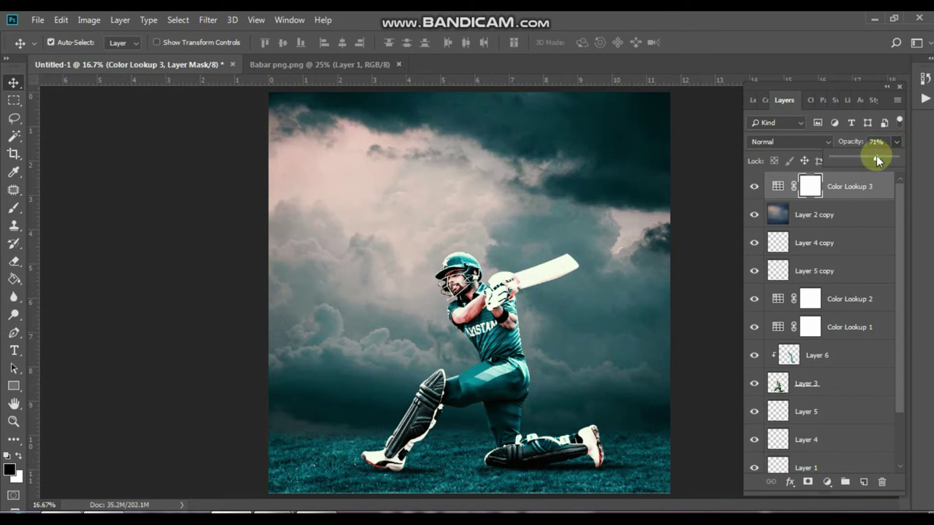
- Zoom to 16.7% and create a new empty layer above Layer 5
left_click(701, 281)
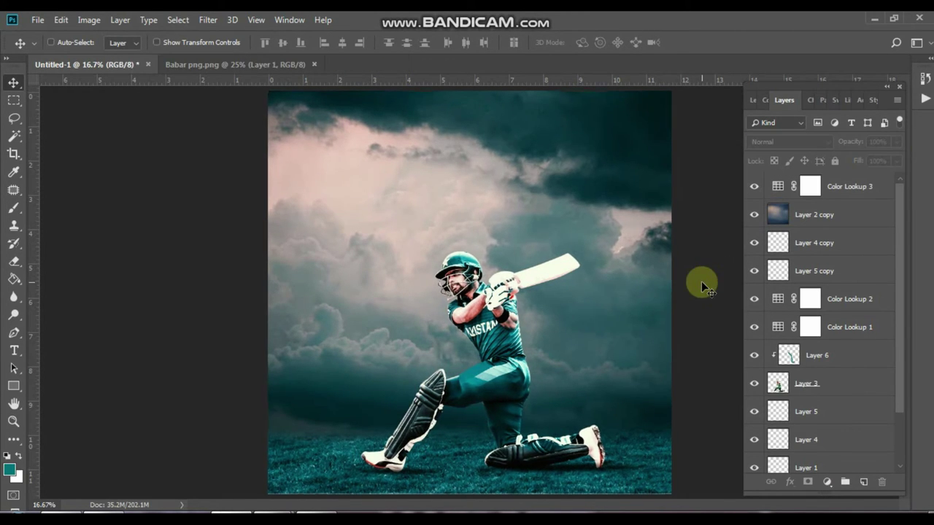
scroll(701, 280, "up", 2)
scroll(701, 281, "down", 3)
key("ctrl+plus")
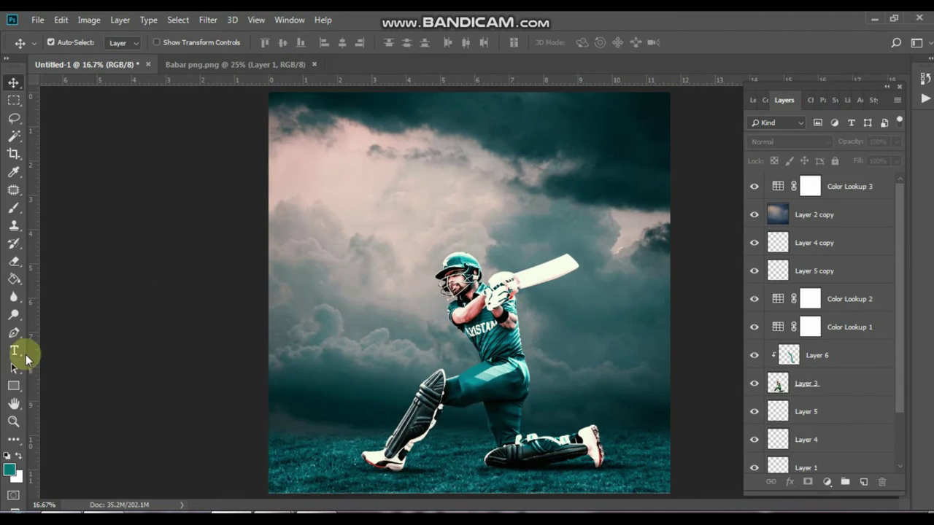
scroll(847, 360, "down", 2)
left_click(844, 356)
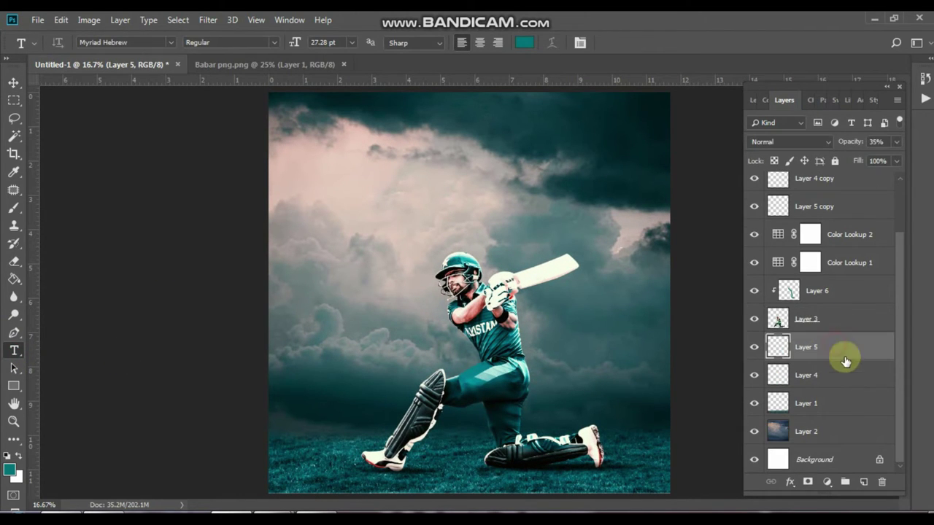
left_click(863, 482)
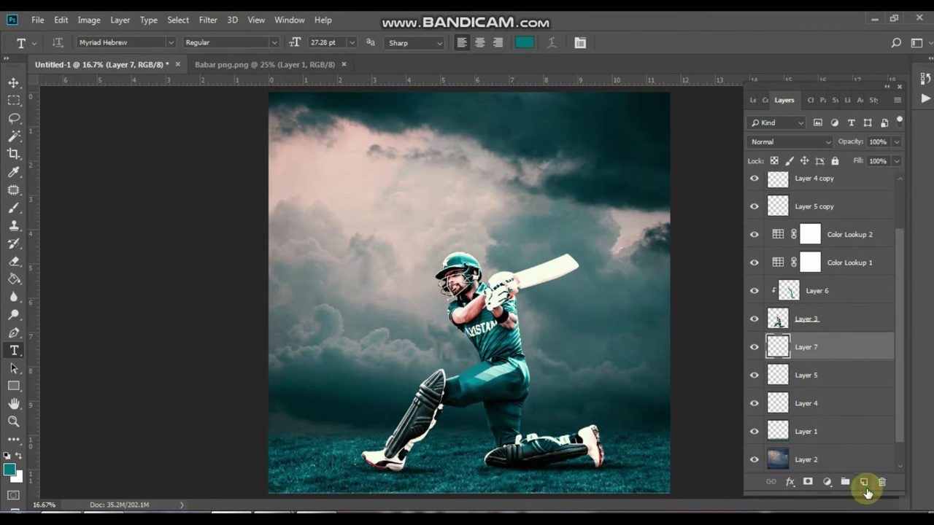
- Start a 177.28 pt Morganite Black text on the clouds and type BABAR
left_click(346, 243)
left_click_drag(295, 42, 404, 42)
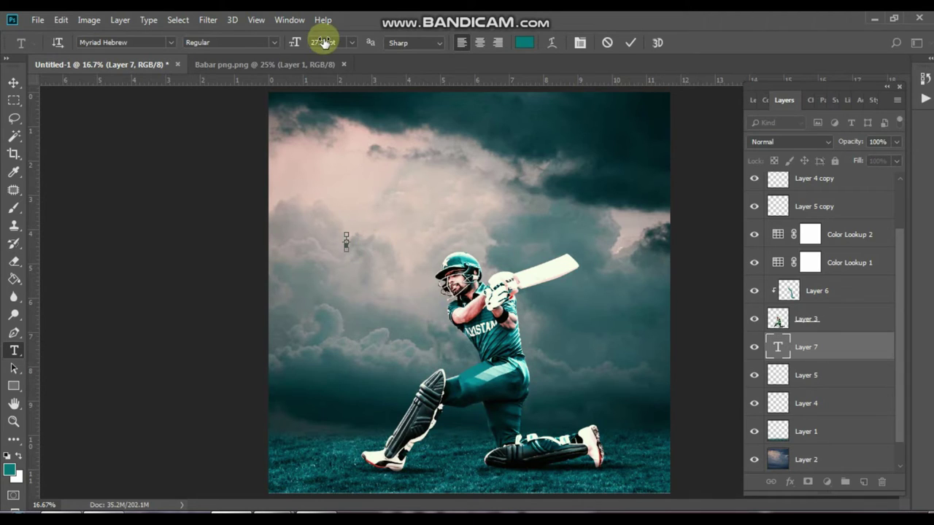
left_click(142, 45)
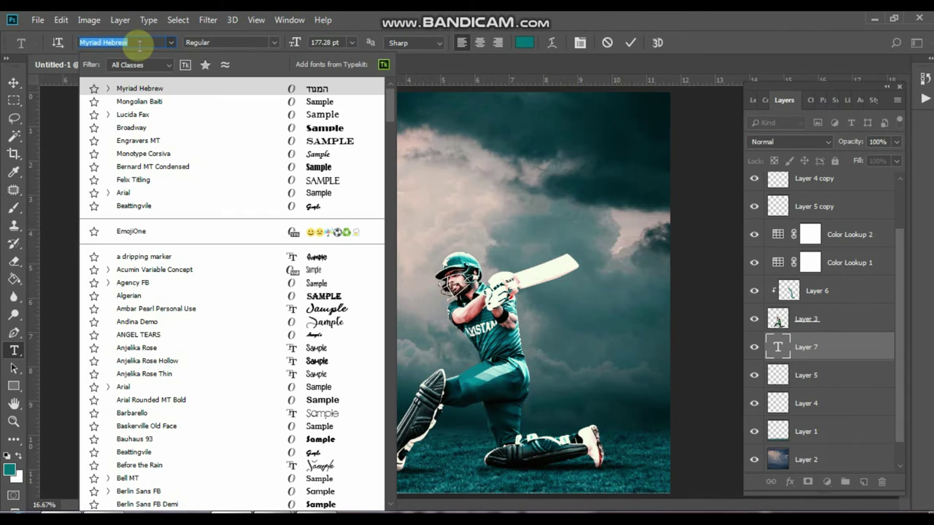
type("morganite")
left_click(179, 179)
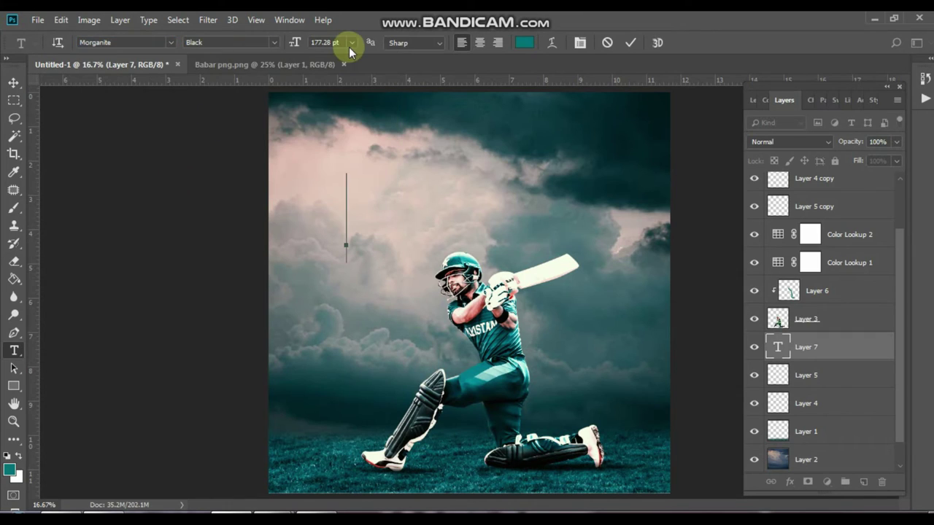
type("BA")
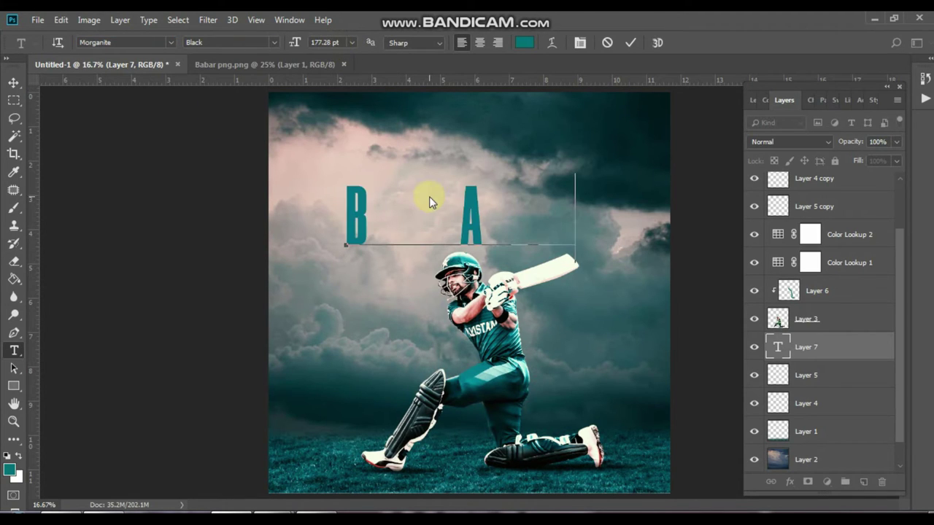
type("B")
key("ctrl+a")
- Give BABAR tracking 0, colour ffffff and a larger font size, then commit it
left_click(580, 42)
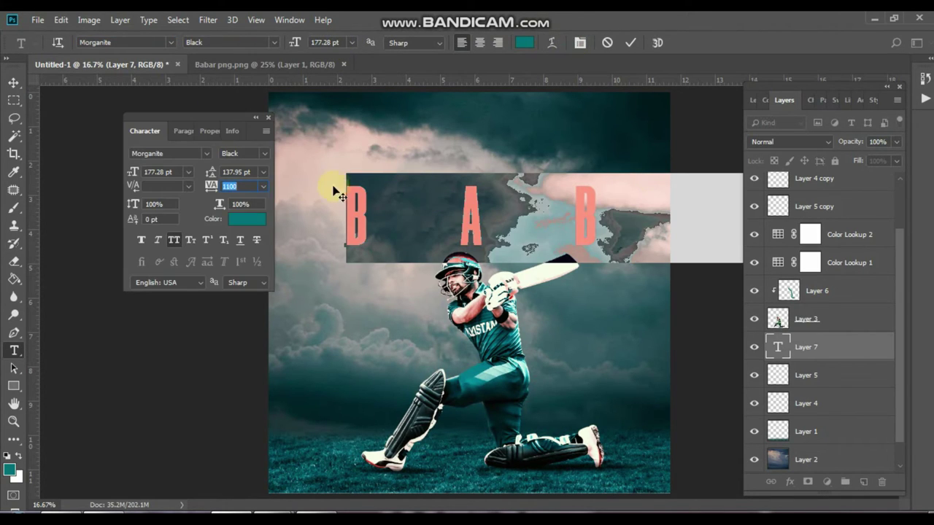
left_click(263, 186)
left_click(245, 260)
left_click(267, 118)
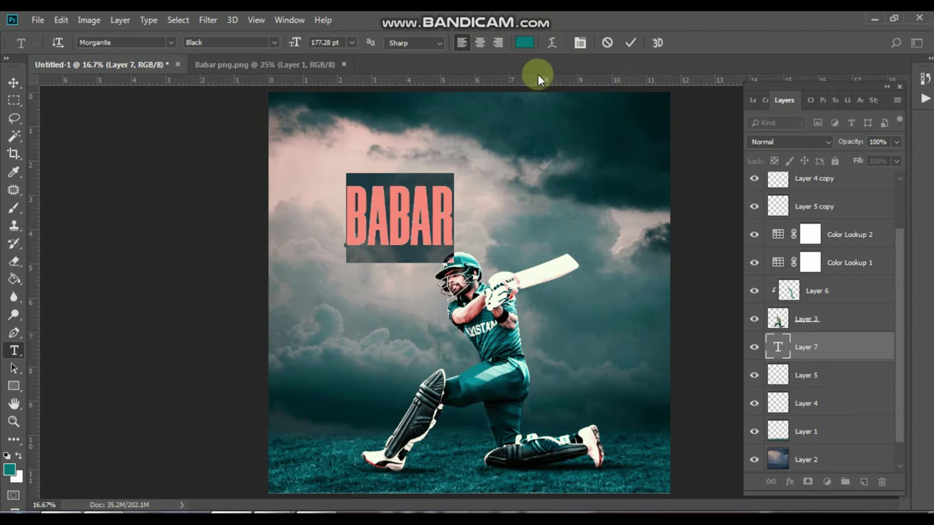
left_click(524, 42)
type("ffffff")
left_click(856, 75)
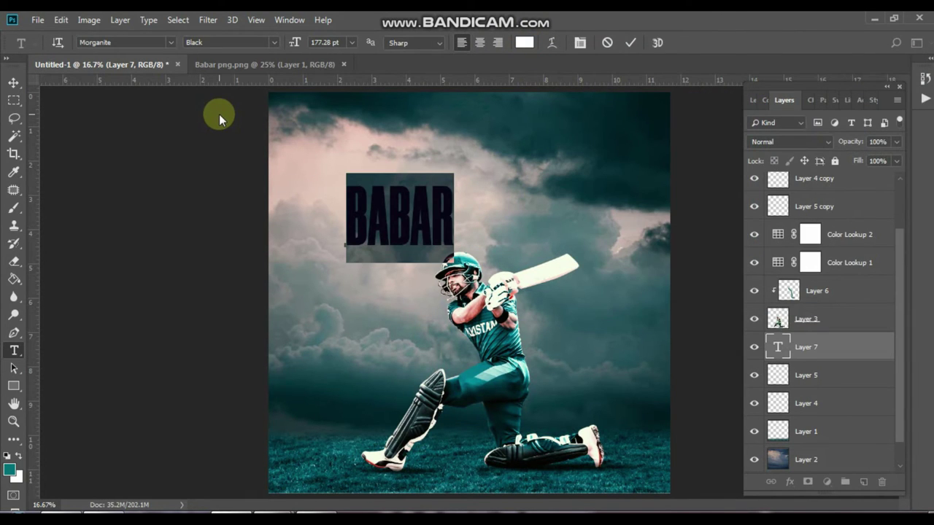
mouse_move(323, 43)
left_mouse_down()
mouse_move(370, 44)
mouse_move(332, 43)
left_mouse_up()
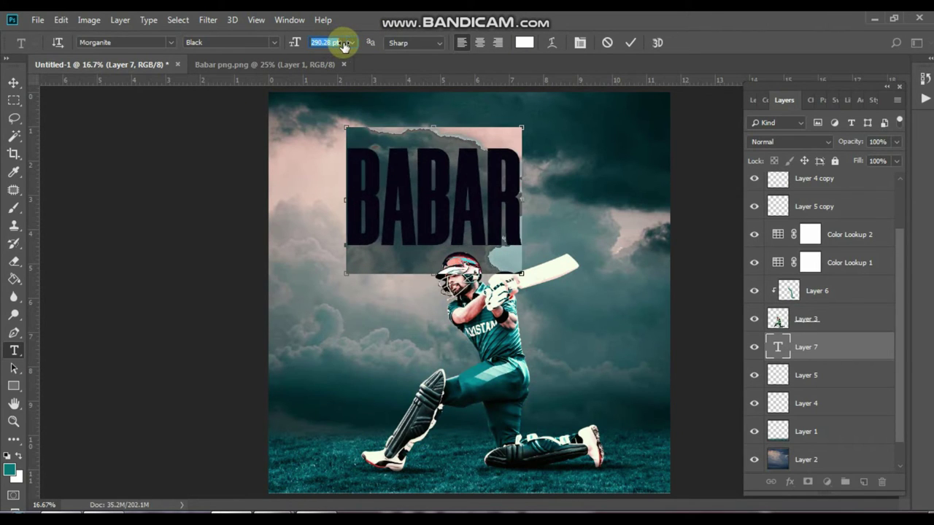
left_click(11, 86)
- Shift the cloud backdrop, Layer 2, slightly to the right
right_click(545, 217)
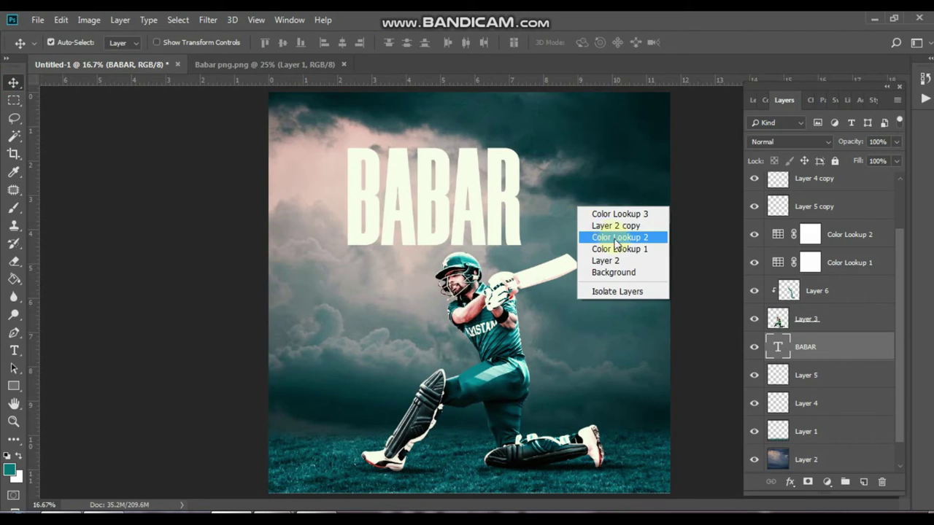
left_click(817, 431)
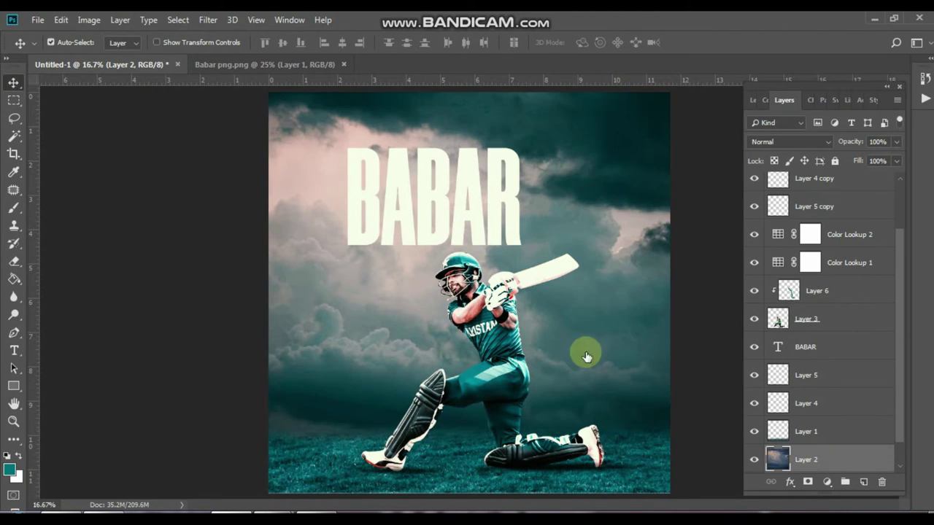
left_click_drag(590, 354, 553, 366)
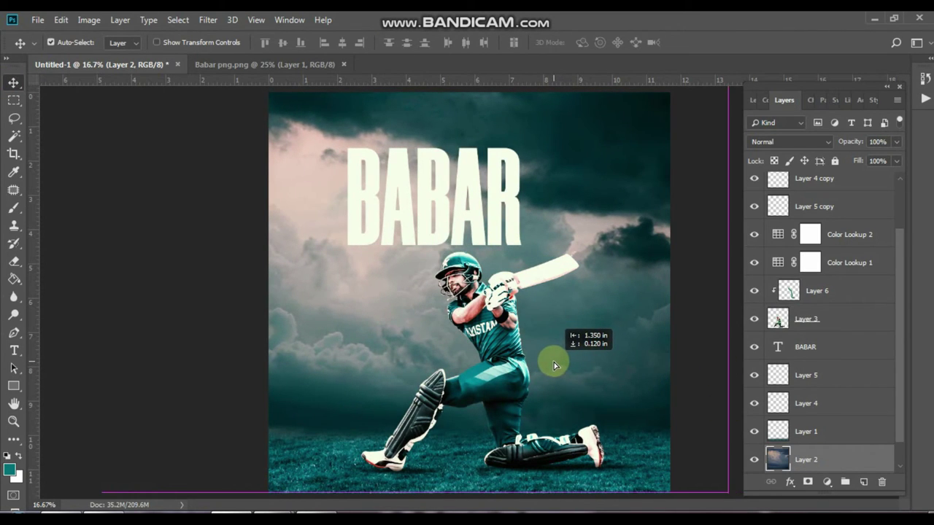
- Duplicate the BABAR text below itself and retype the copy as AZAM
right_click(511, 194)
left_click(543, 229)
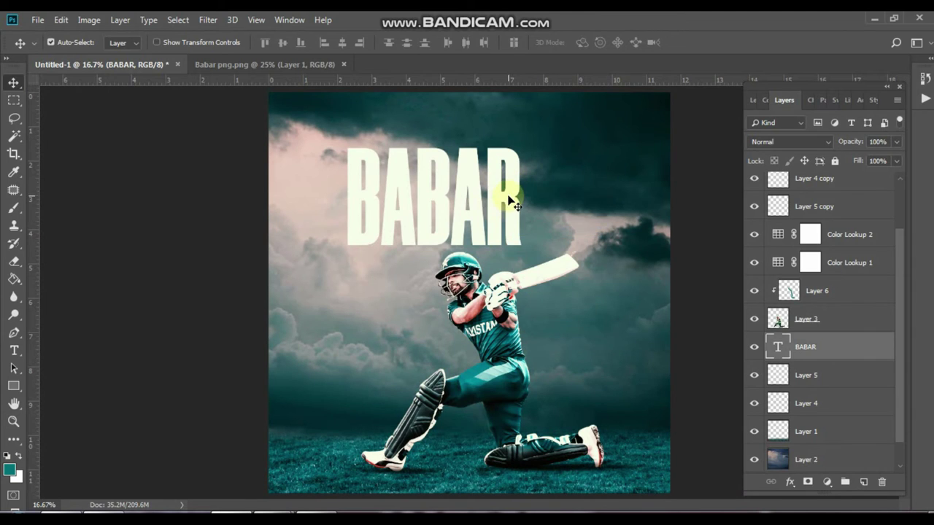
mouse_move(515, 202)
left_mouse_down("alt")
mouse_move(563, 290)
mouse_move(578, 299)
left_mouse_up("alt")
left_click(14, 350)
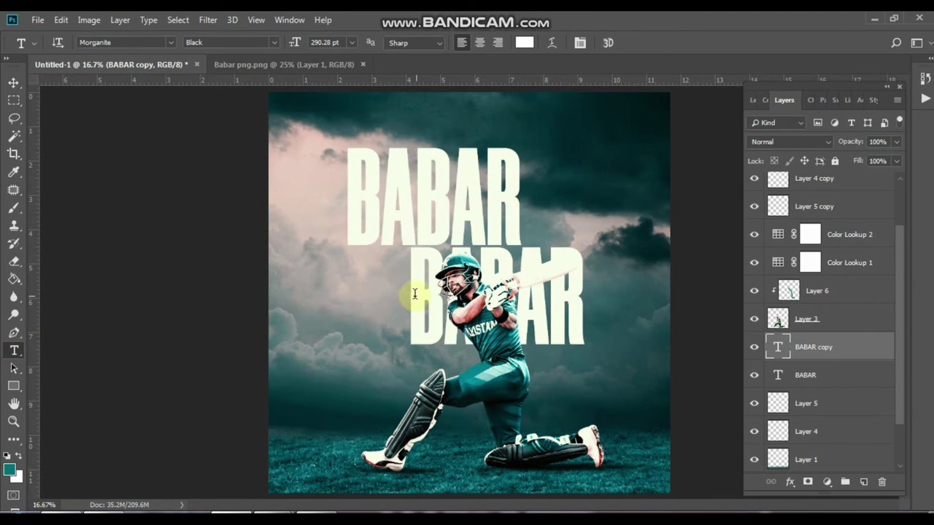
left_click_drag(410, 292, 582, 294)
type("AZA")
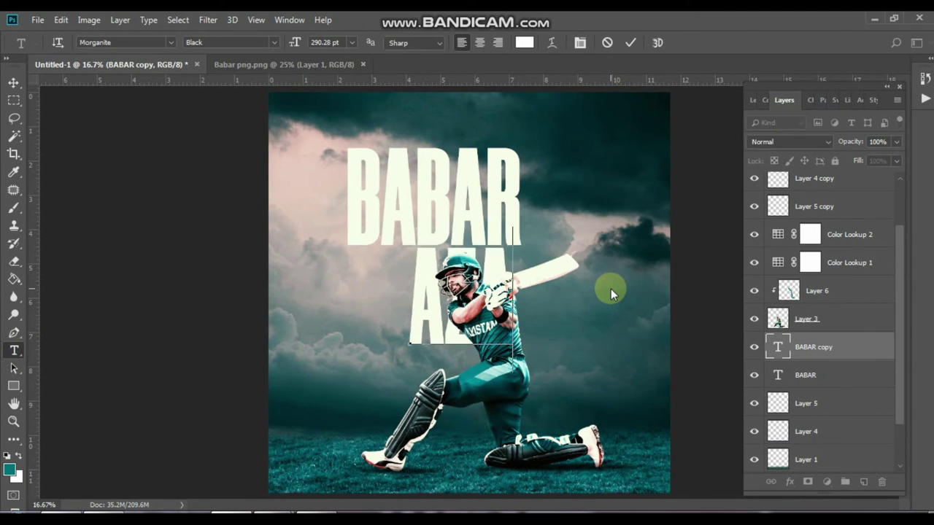
type("M")
left_click(14, 81)
- Enlarge AZAM about 124% and place it beneath BABAR, overlapping the batsman
key("ctrl+t")
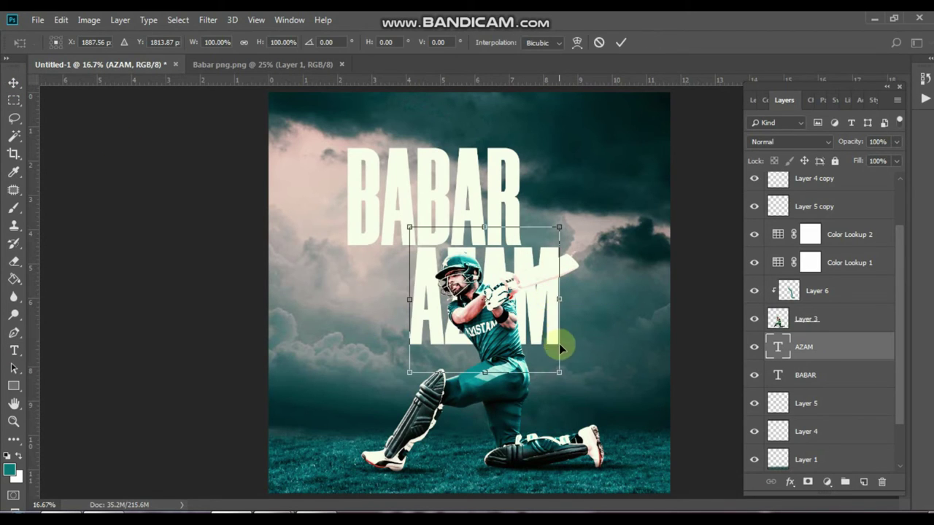
left_click_drag(578, 388, 610, 391)
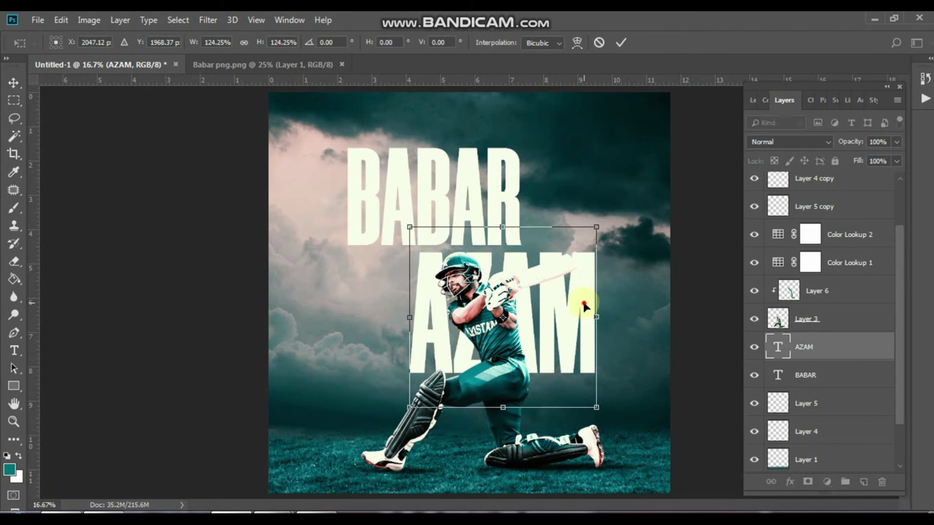
key("Return")
left_click_drag(583, 302, 581, 298)
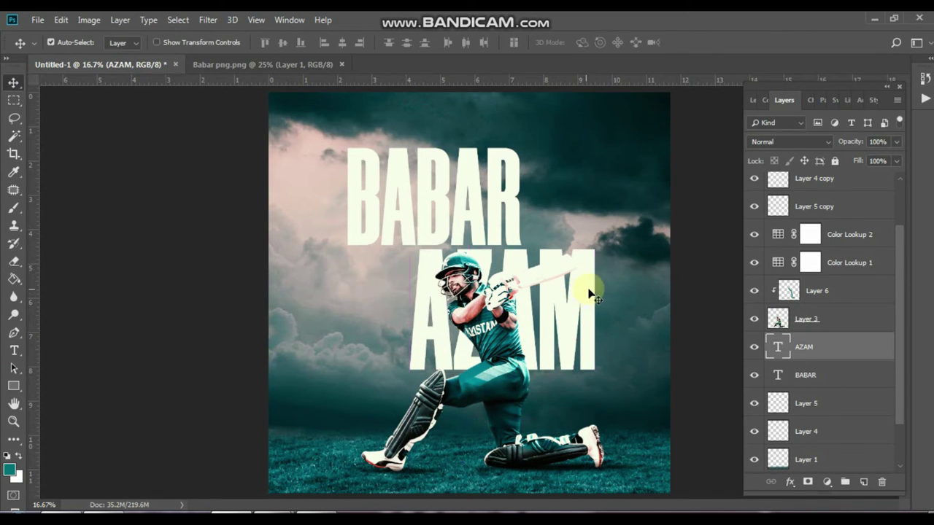
left_click(836, 377, "ctrl")
key("ctrl+t")
- Skew the BABAR AZAM titles about -12.9° so they rise to the right
right_click(537, 203)
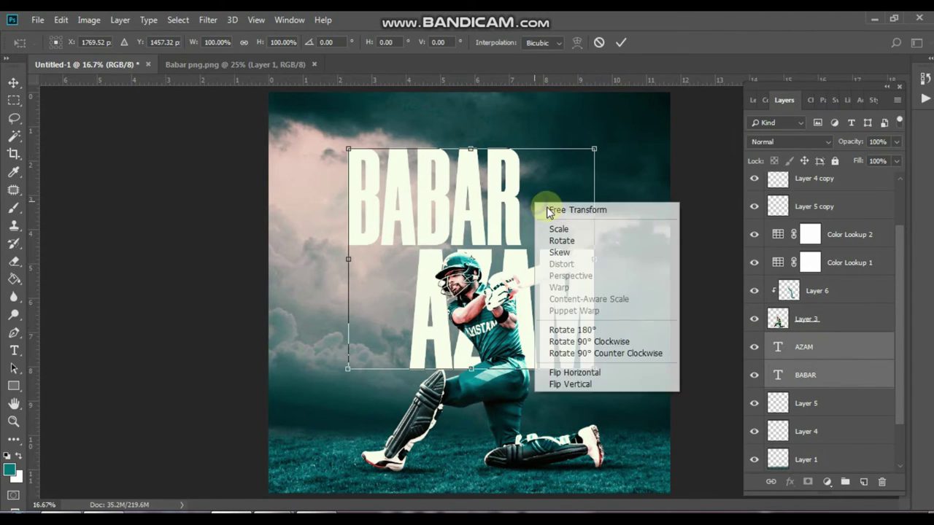
left_click(583, 171)
left_click_drag(594, 148, 593, 103)
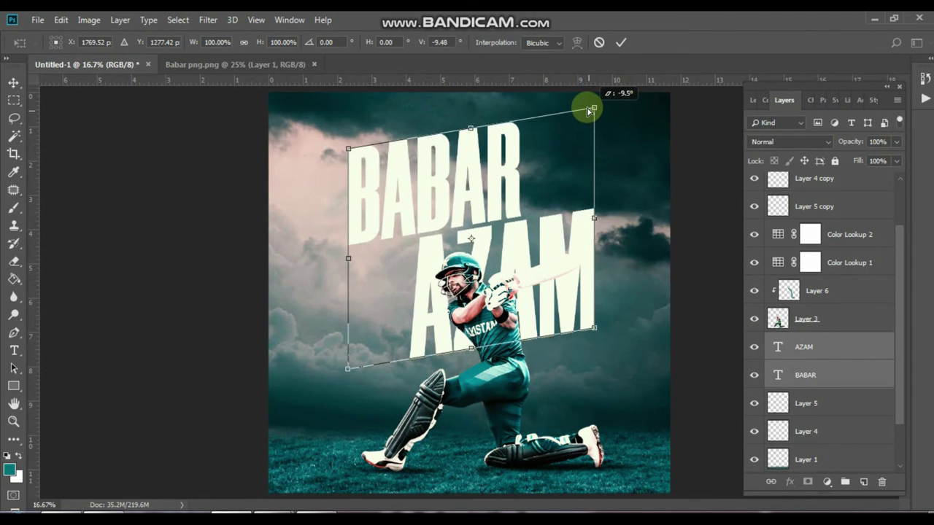
left_click_drag(593, 321, 594, 309)
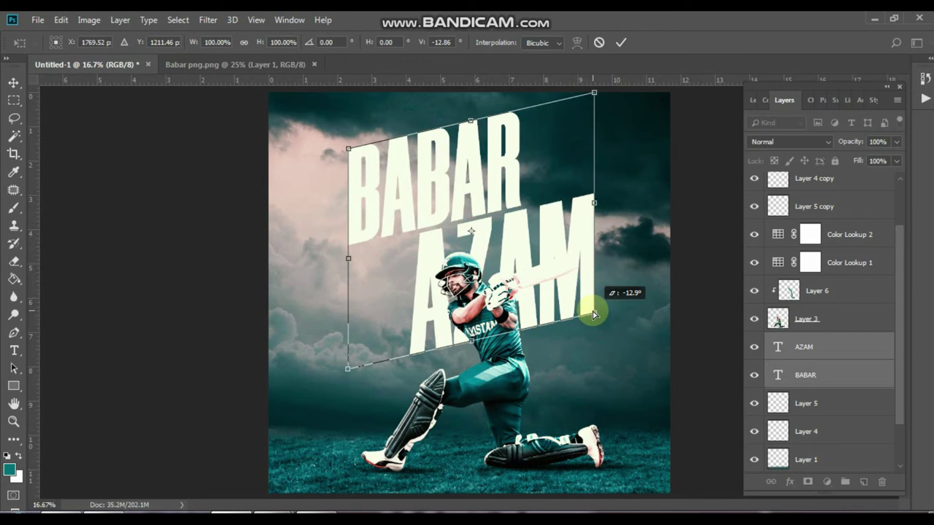
double_click(552, 242)
- Move the slanted BABAR AZAM titles a little to the left
left_click_drag(552, 243, 536, 251)
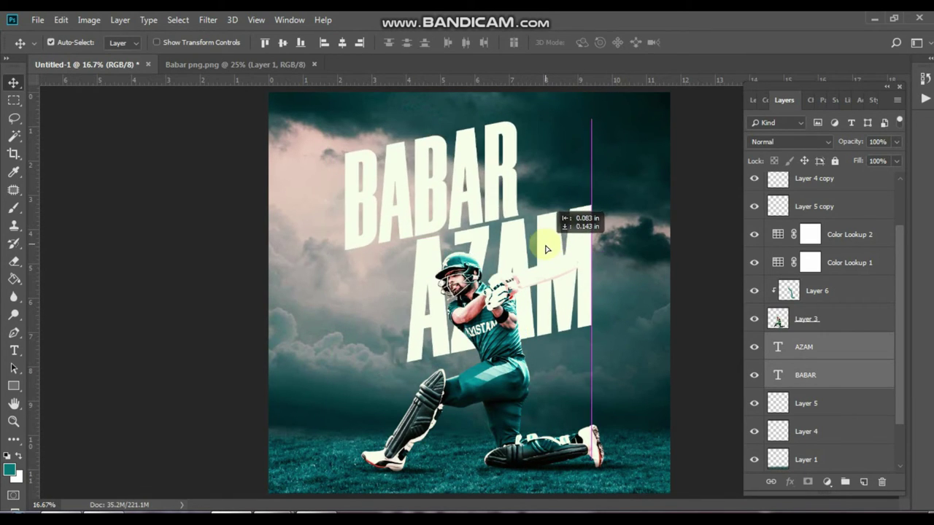
left_click_drag(536, 251, 543, 250)
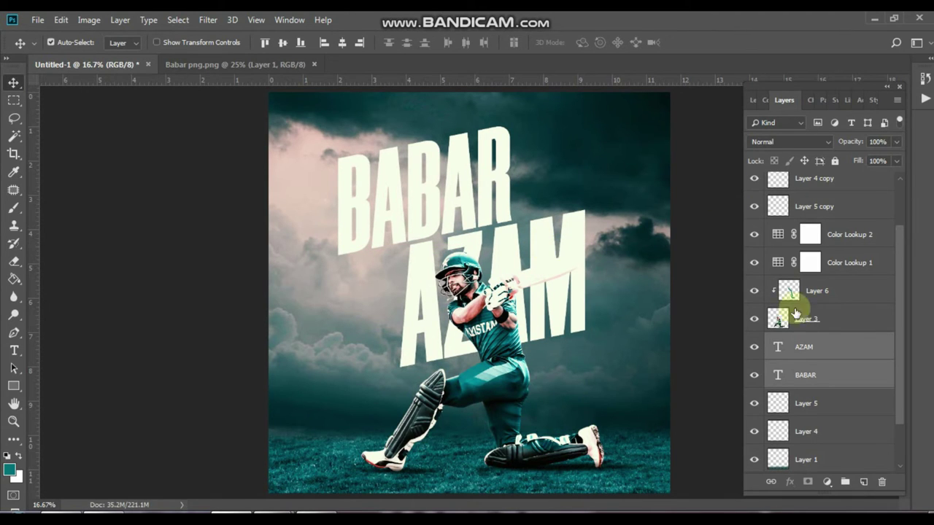
left_click(802, 143)
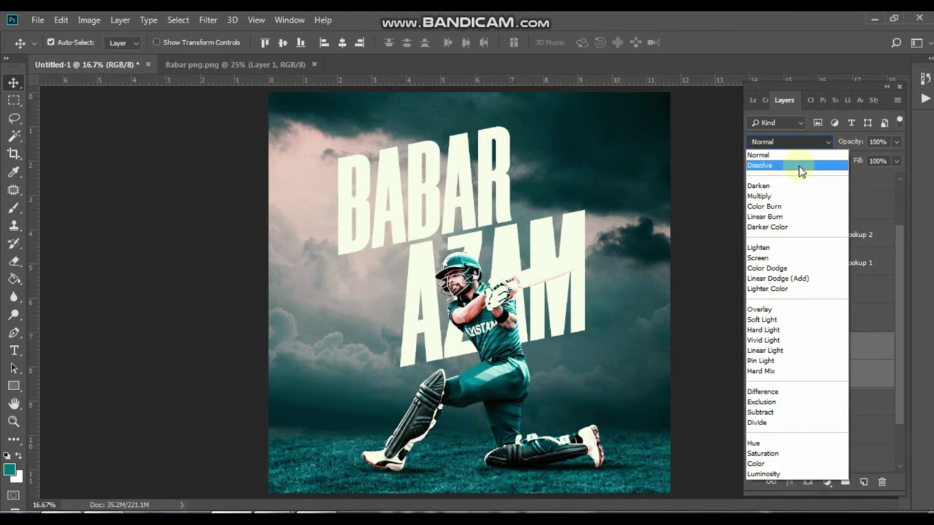
- Try blend modes on the name text and settle on Overlay
left_click(801, 166)
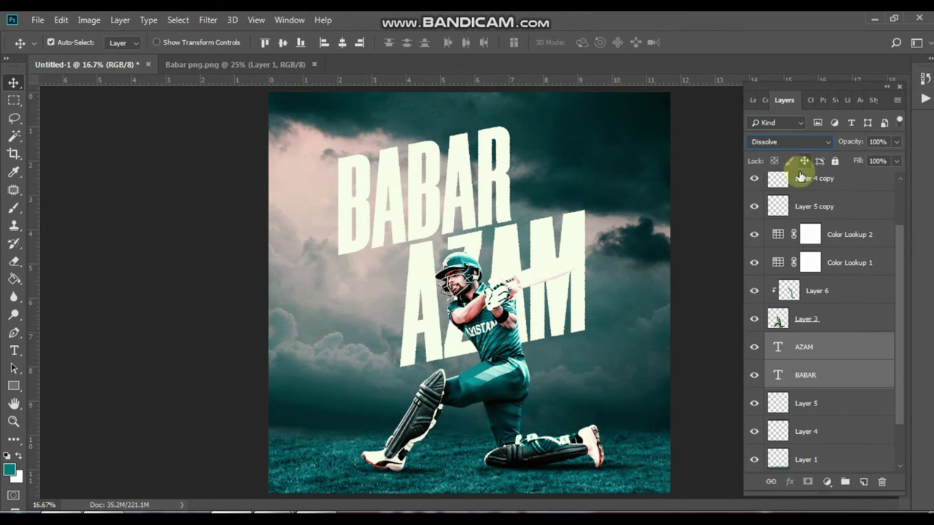
key("shift+plus")
key("shift+plus")
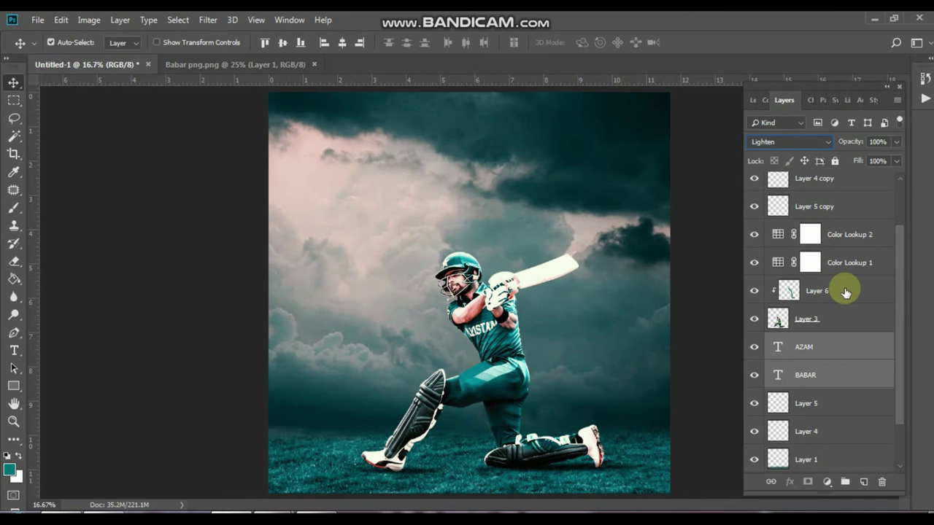
key("shift+plus")
key("shift+plus")
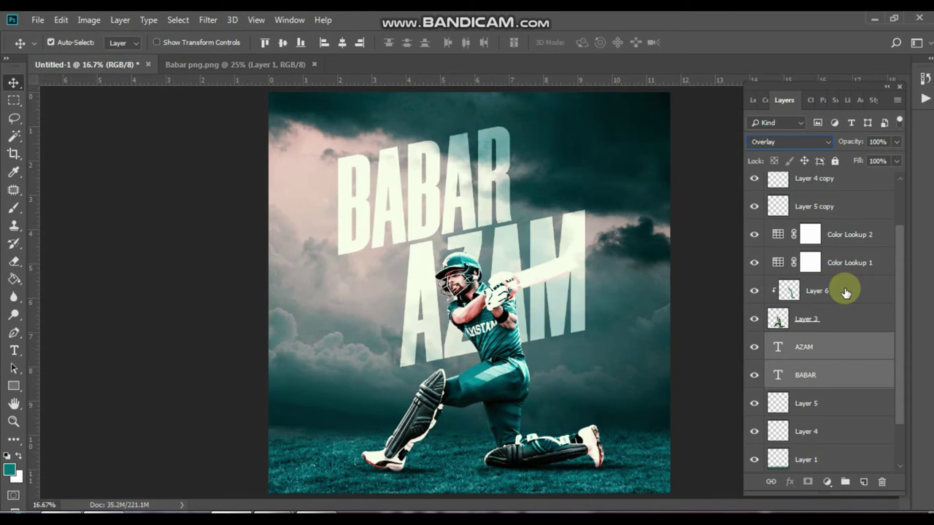
key("shift+plus")
key("shift+plus")
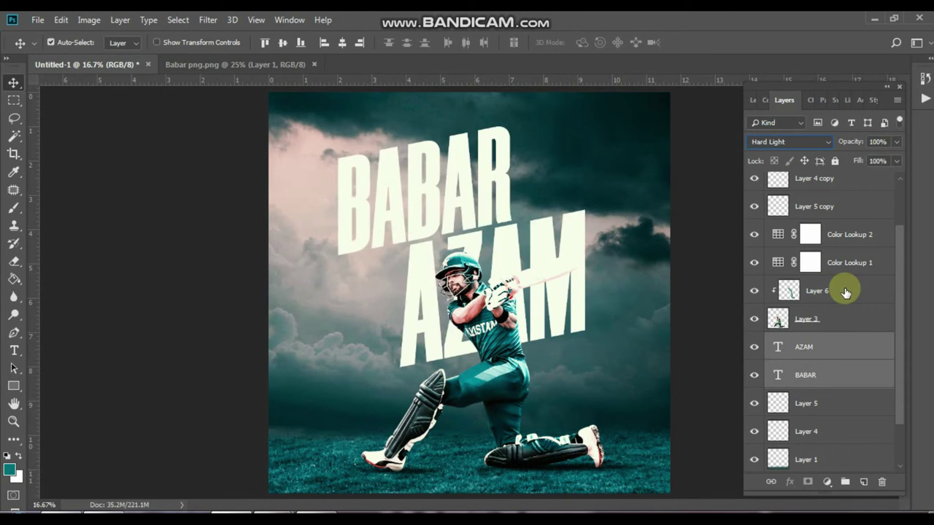
key("shift+plus")
key("shift+plus")
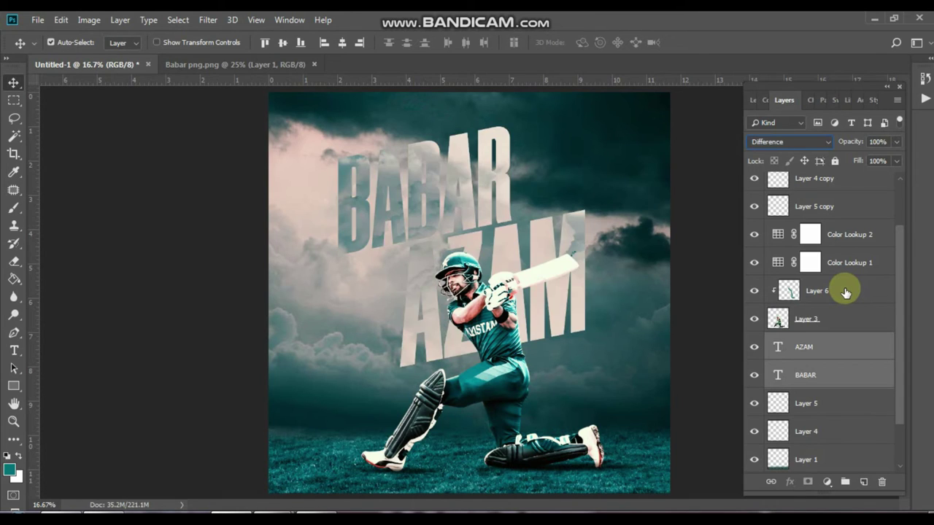
key("shift+minus")
key("shift+minus")
key("shift+minus")
key("shift+minus")
key("shift+minus")
key("shift+minus")
key("shift+minus")
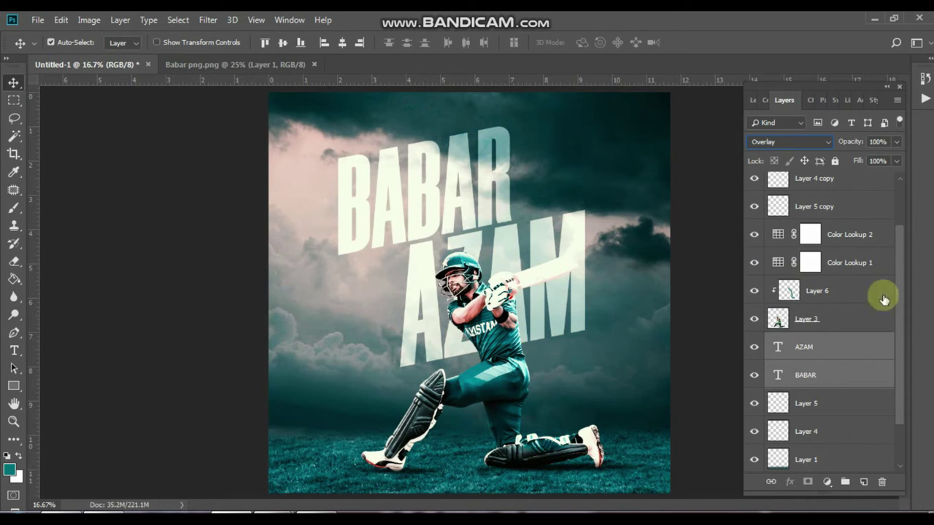
- Select both BABAR and AZAM layers and nudge them slightly left
left_click(856, 369, "ctrl")
left_click(856, 351)
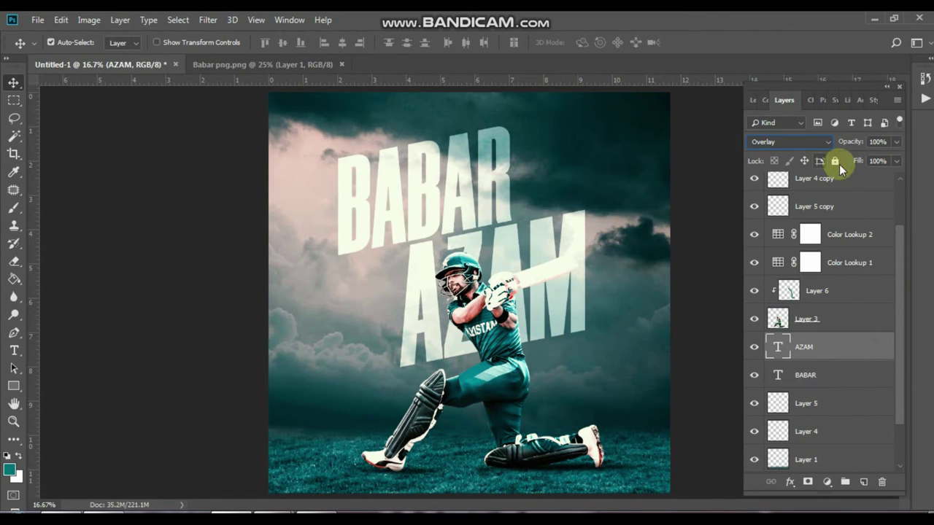
left_click(834, 376)
left_click(838, 356, "shift")
key("shift+Left")
key("shift+Left")
key("shift+Left")
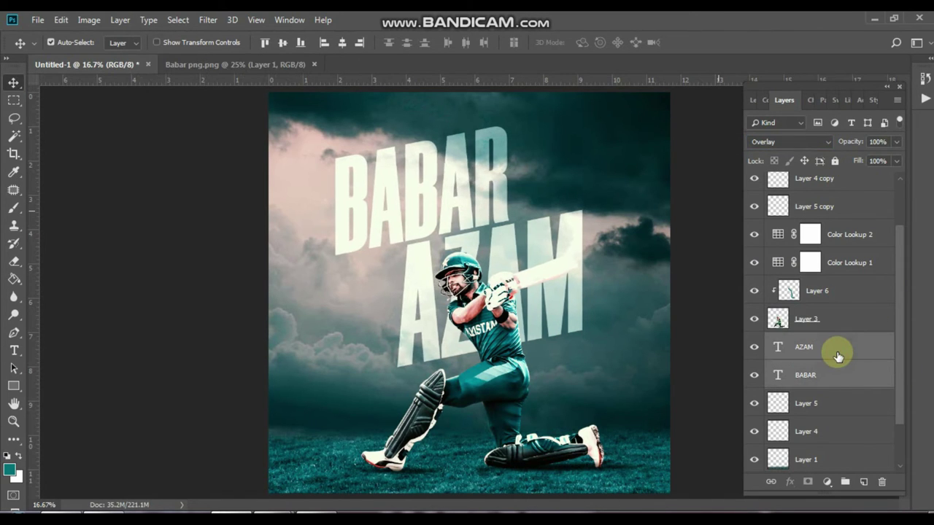
key("shift+Left")
key("shift+Left")
key("shift+Left")
key("shift+Left")
key("shift+Left")
key("shift+Left")
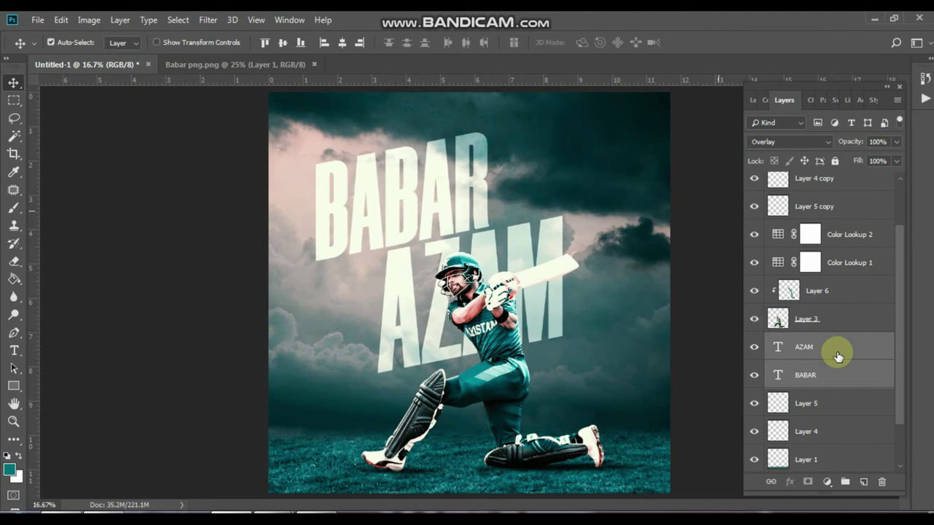
key("ctrl+shift+alt+n")
left_click(7, 456)
- Draw a dark green rectangle covering the whole canvas
left_click(761, 202)
left_click(743, 197)
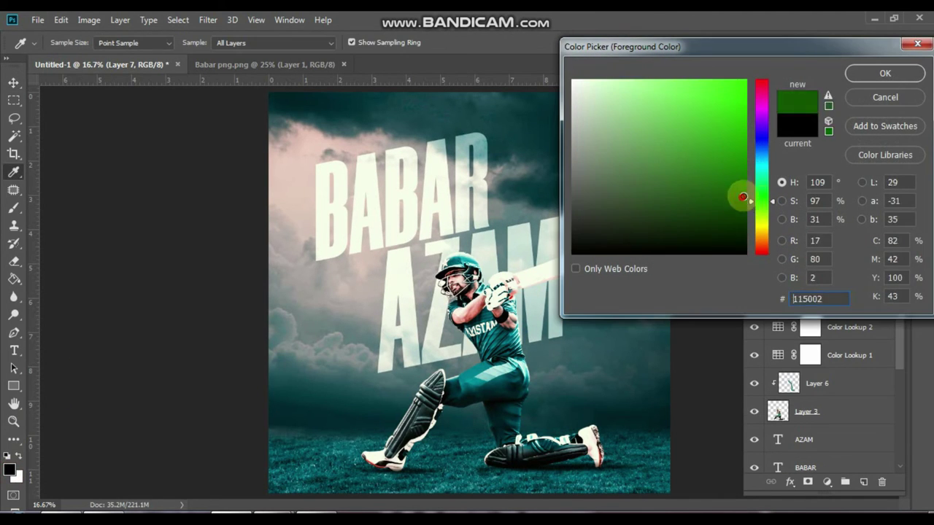
left_click(884, 73)
left_click(13, 386)
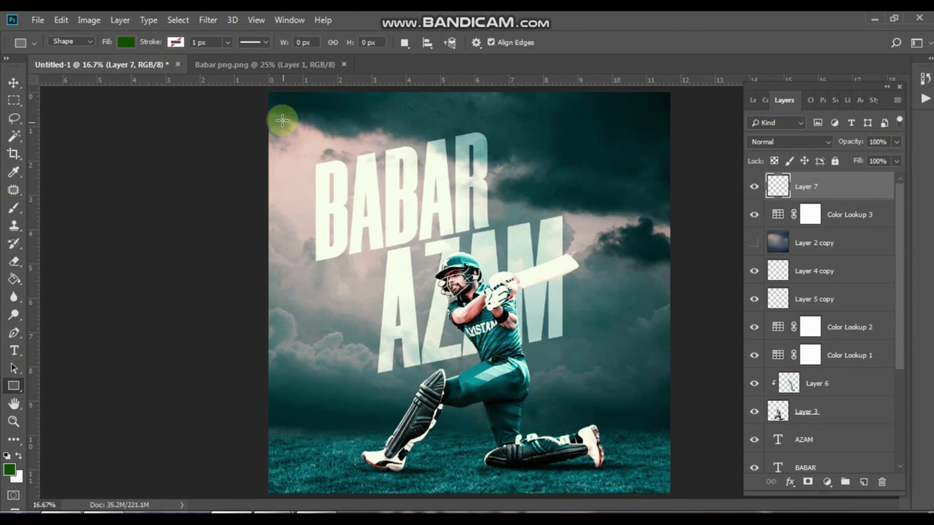
left_click_drag(268, 91, 669, 493)
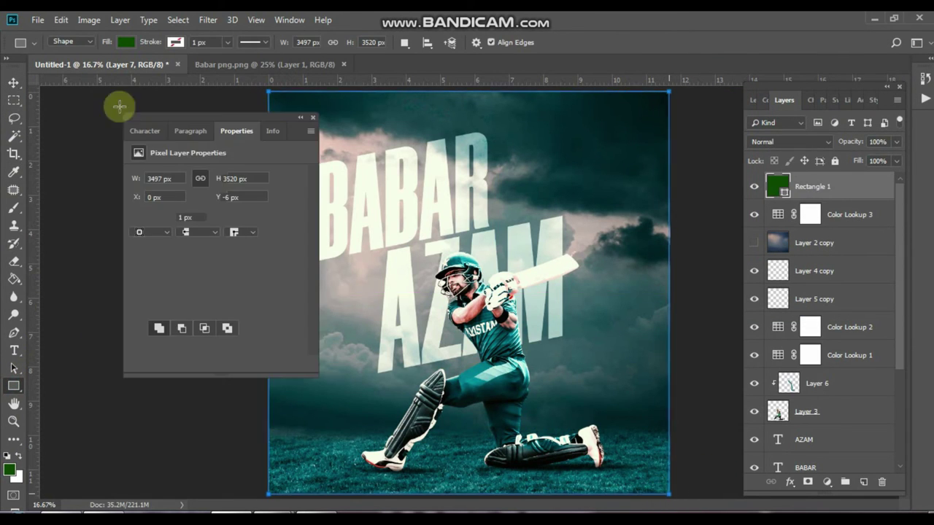
- Enlarge the green rectangle slightly past the canvas edges
left_click(313, 116)
key("v")
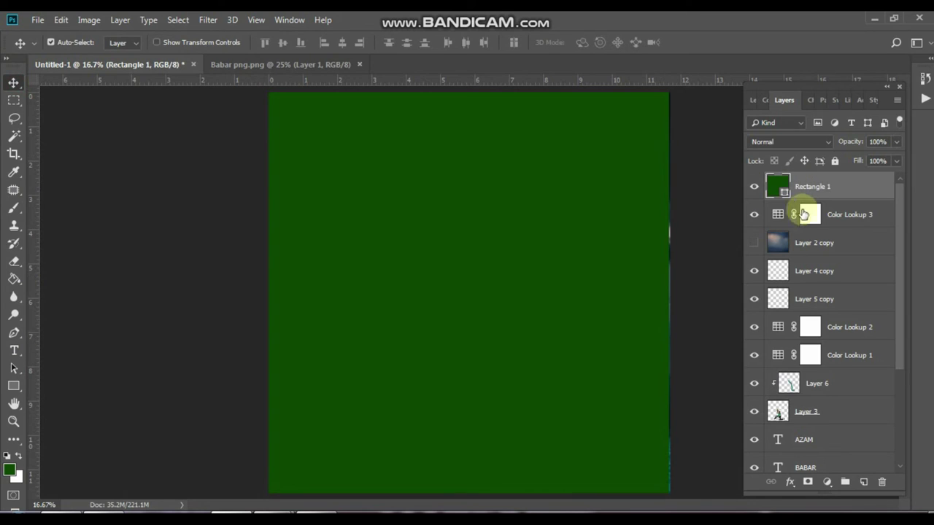
key("ctrl+t")
key("ctrl+minus")
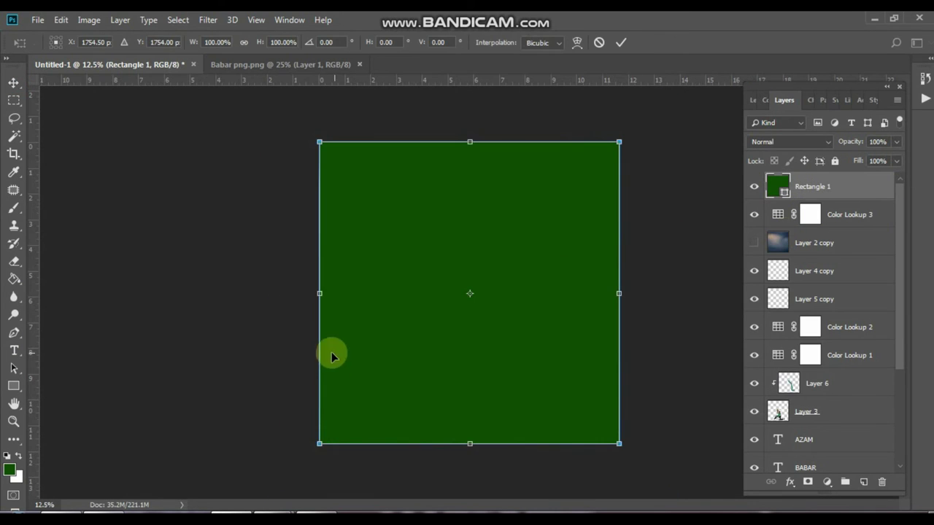
left_click_drag(620, 445, 623, 450)
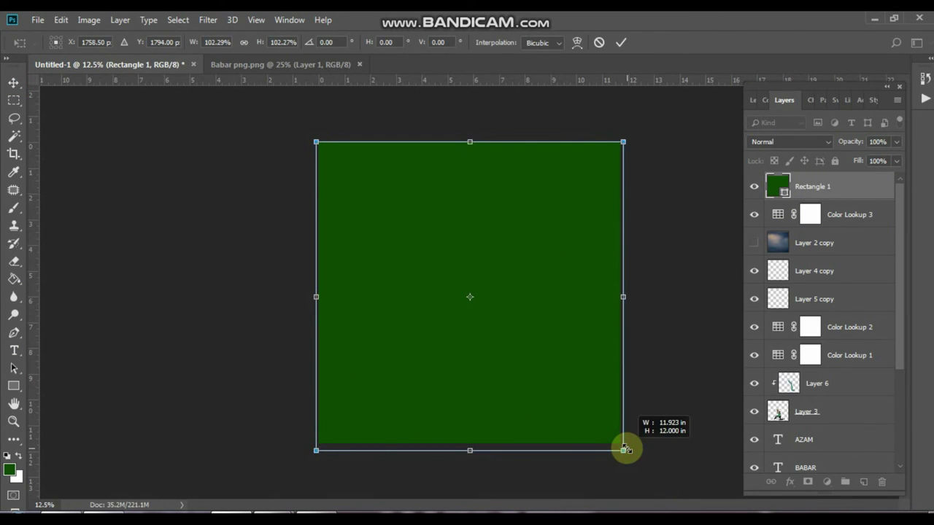
double_click(587, 395)
key("ctrl+plus")
- Set the green rectangle to Soft Light blend mode at 73% opacity
left_click(788, 141)
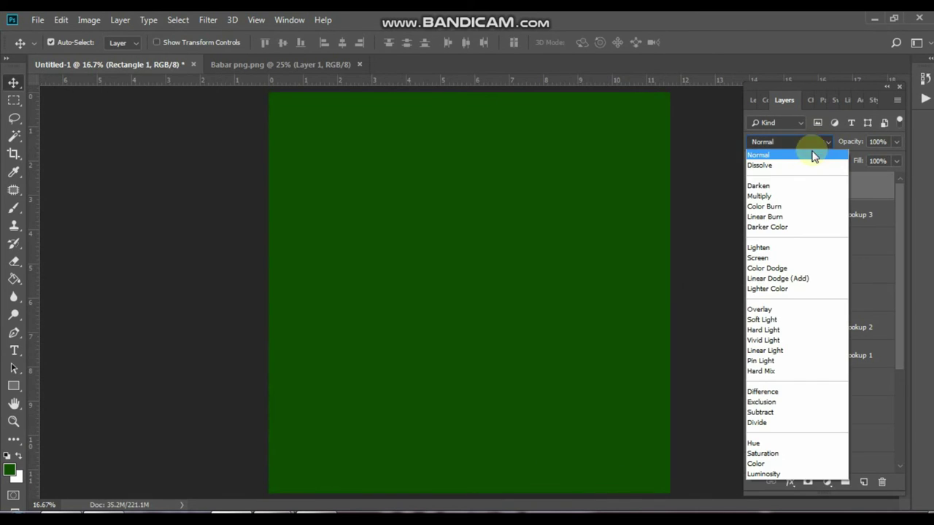
left_click(807, 164)
key("Down")
key("Down")
key("Down")
key("Down")
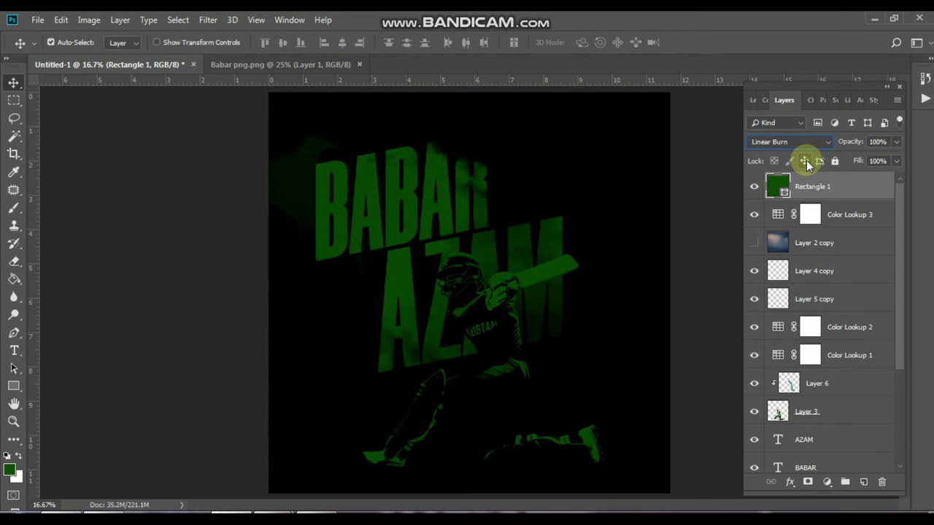
key("Down")
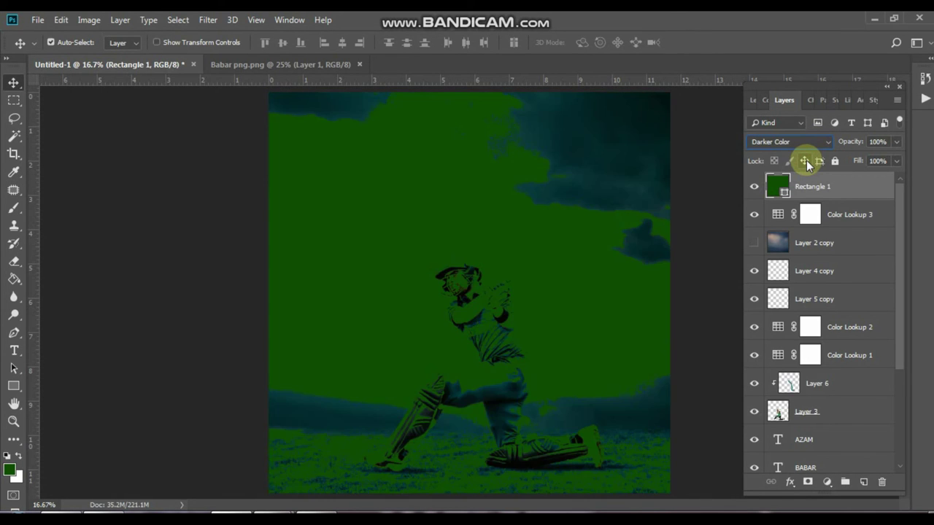
key("Down")
key("Down")
key("Down")
key("Down")
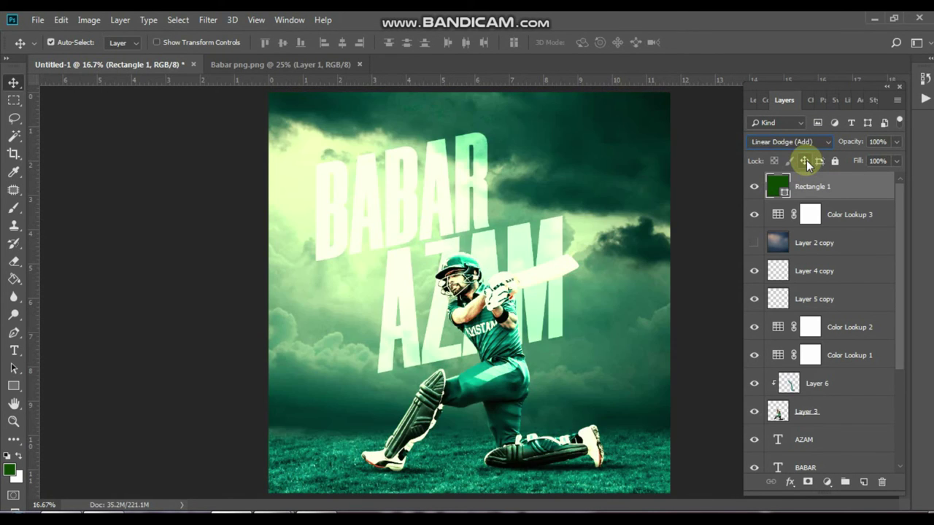
key("Down")
key("Down")
key("Down")
key("Down")
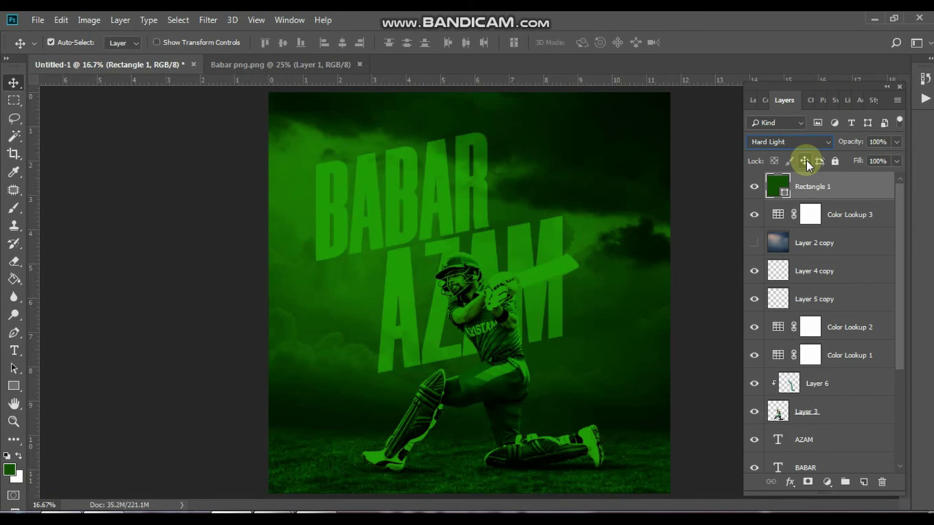
key("Up")
left_click(895, 142)
left_click_drag(895, 157, 881, 158)
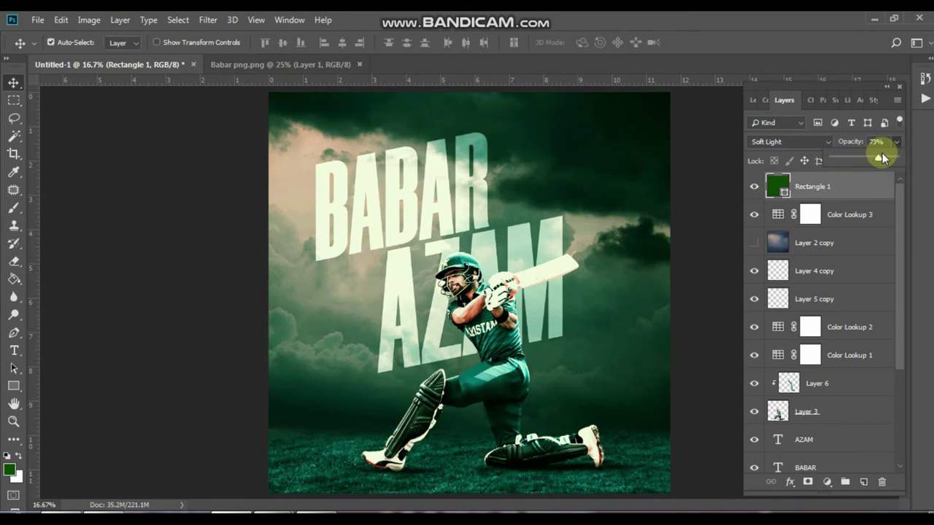
left_click(688, 196)
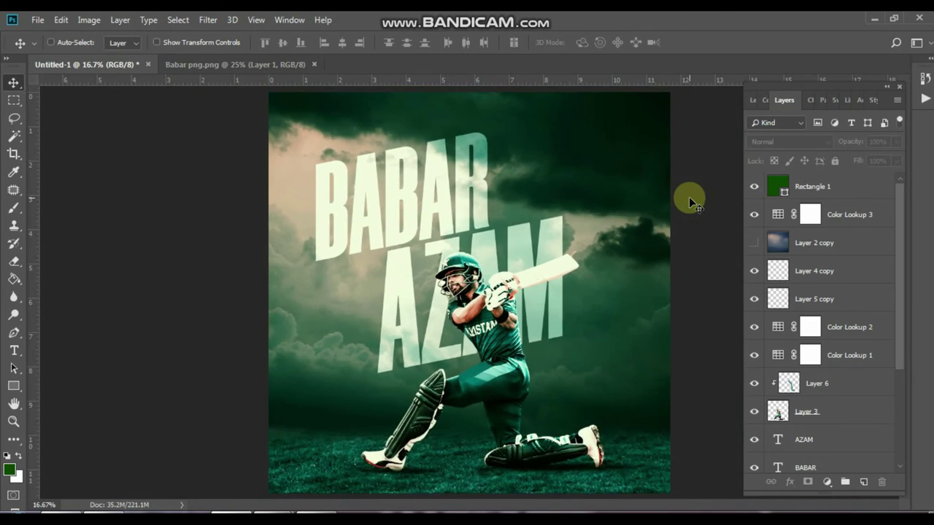
- Select Layers 5, 4 and then 3 in the Layers panel
scroll(802, 306, "down", 3)
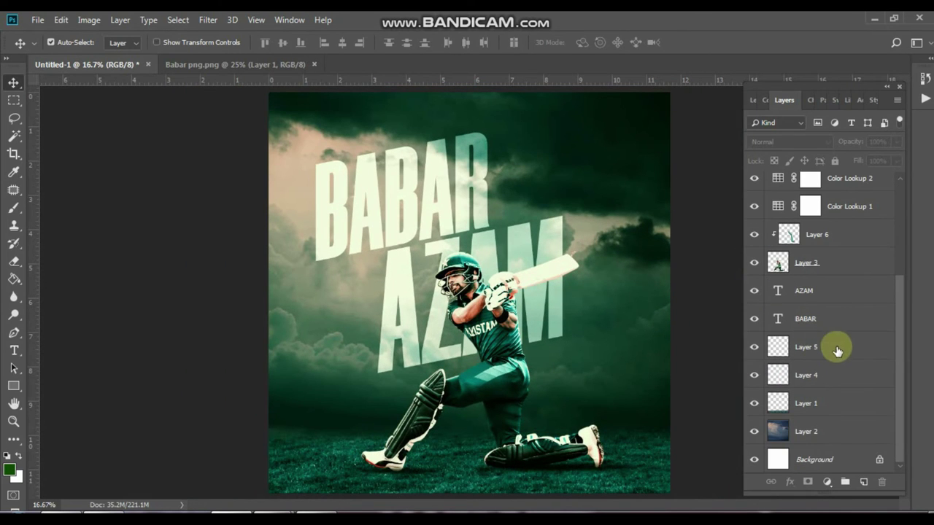
left_click(832, 347)
left_click(777, 374)
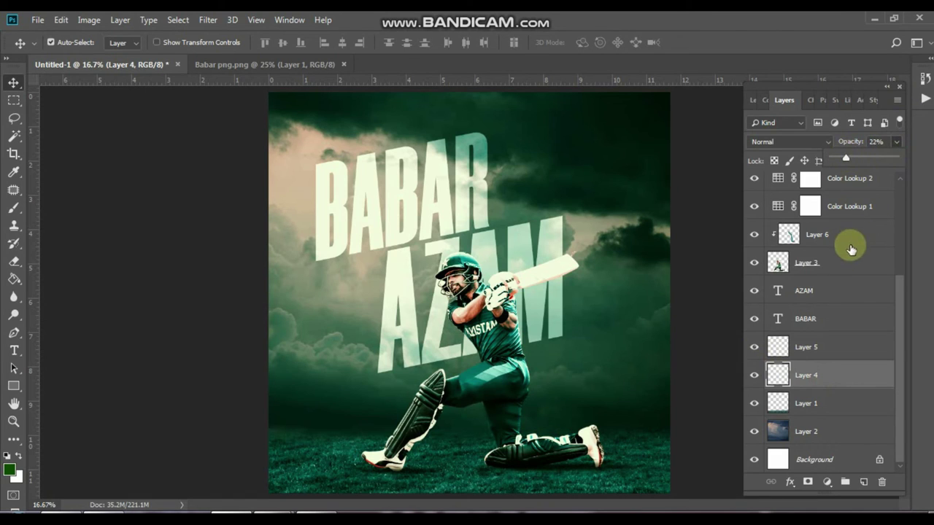
left_click(806, 262)
scroll(854, 308, "up", 3)
scroll(854, 308, "up", 2)
- Start the PAKISTAN ZINDABAD heading on a new top layer near the poster's top
left_click(15, 352)
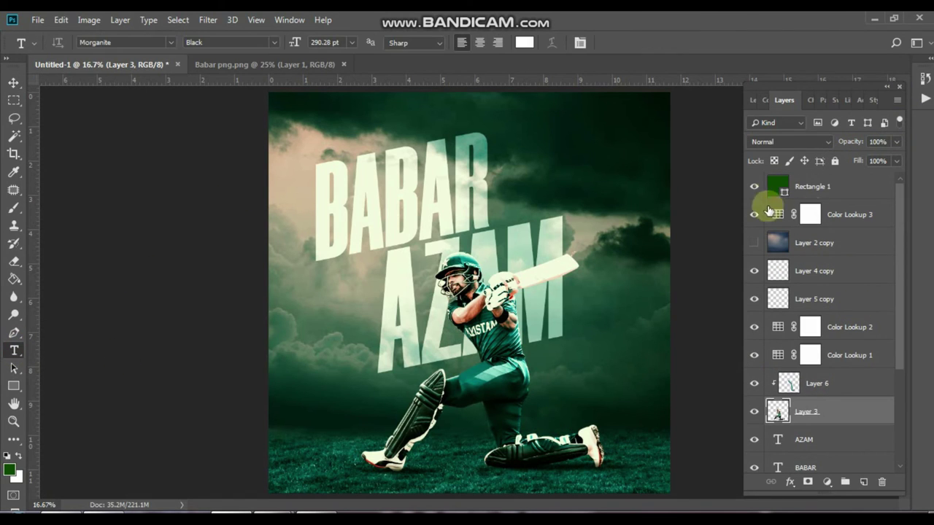
left_click(840, 188)
left_click(863, 482)
left_click(323, 126)
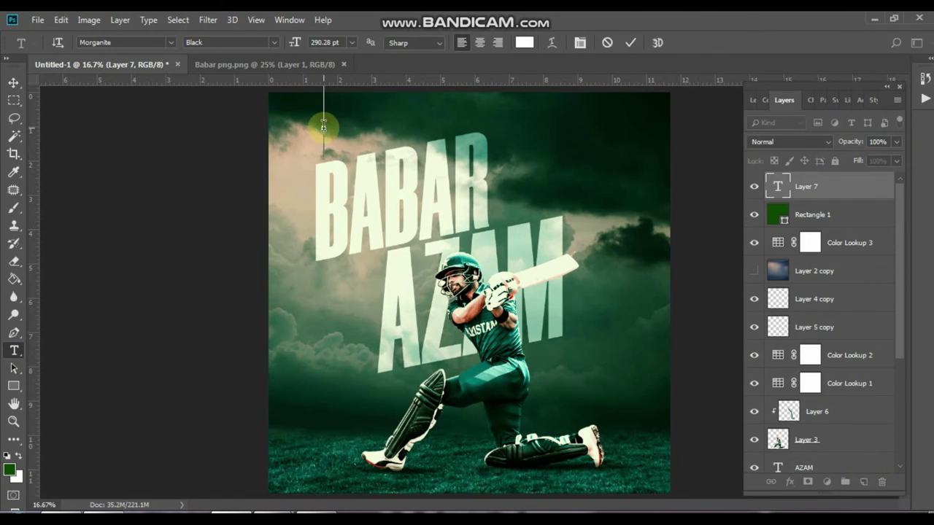
type("TARIQTAN")
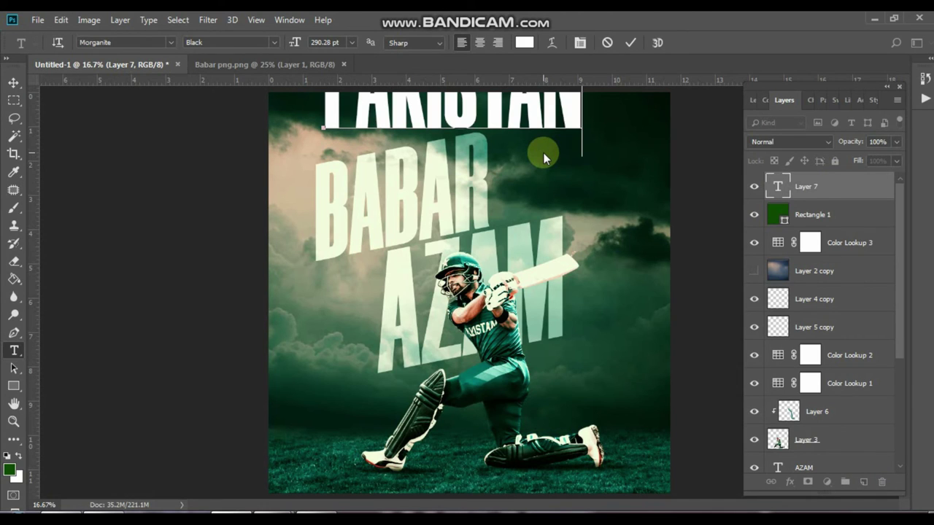
type(" ZIND")
- Set the heading font to Myriad Hebrew Regular and reduce its size
key("ctrl+a")
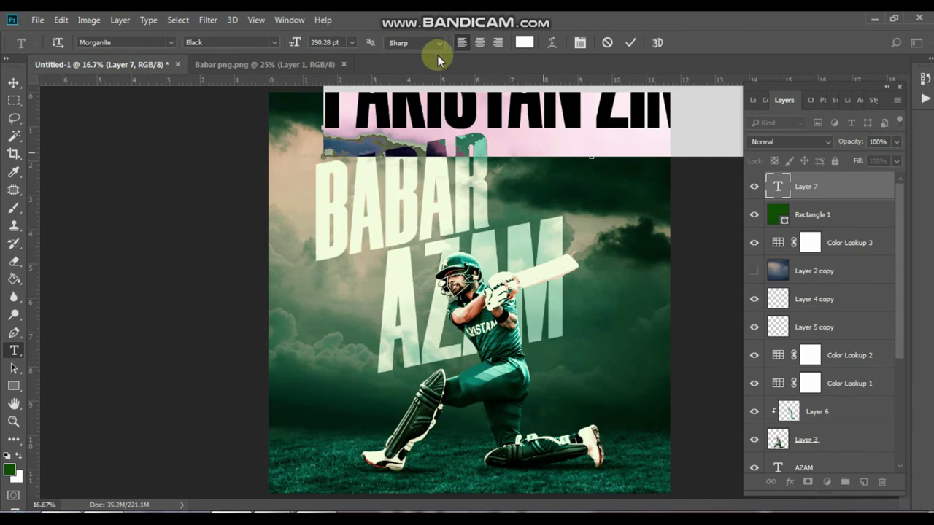
left_click(164, 40)
type("myriad he")
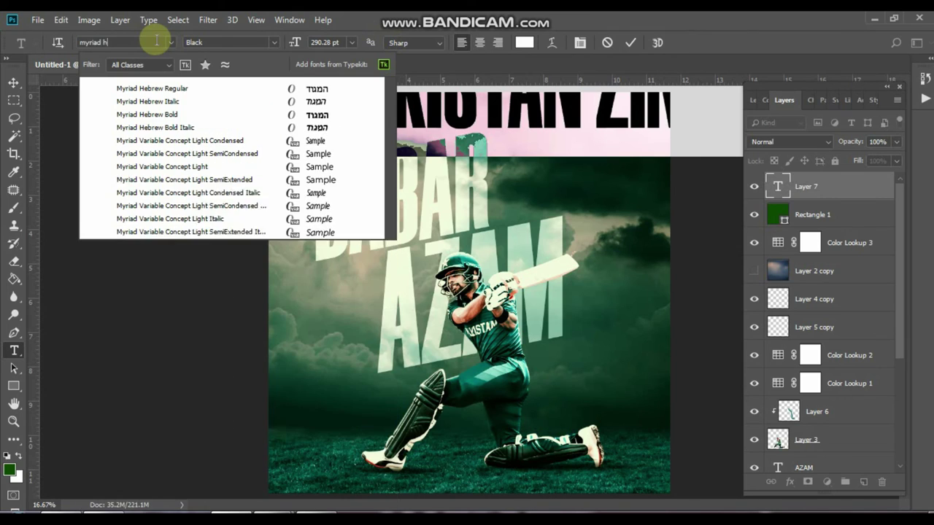
left_click(210, 89)
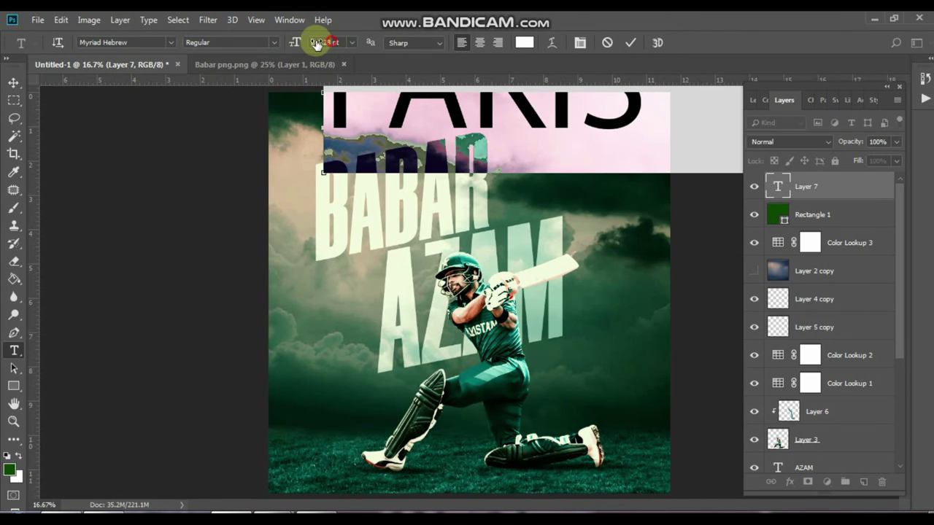
mouse_move(196, 32)
left_mouse_down()
mouse_move(277, 41)
mouse_move(265, 52)
mouse_move(254, 45)
mouse_move(297, 44)
left_mouse_up()
- Size the heading to 28.01 pt with tracking widened to about 1080
left_click(580, 42)
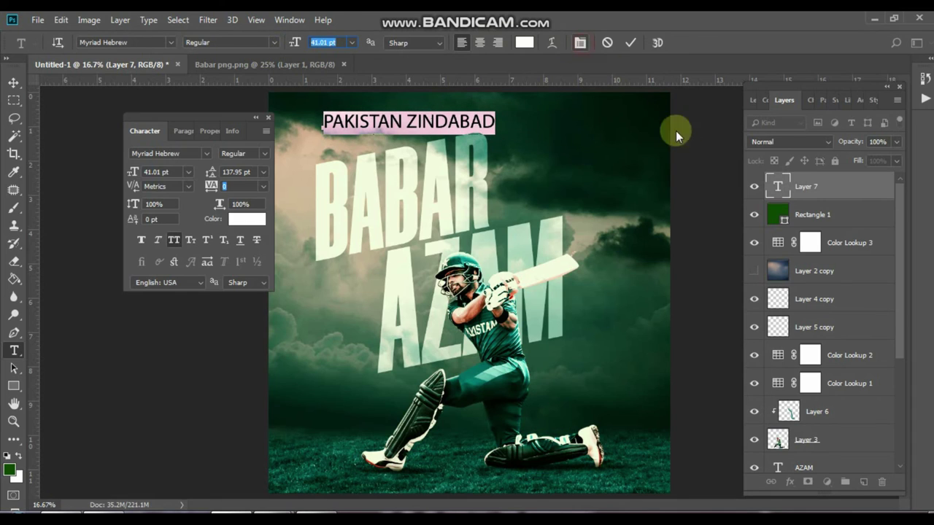
left_click(232, 188)
mouse_move(232, 192)
left_mouse_down()
mouse_move(249, 192)
mouse_move(235, 183)
left_mouse_up()
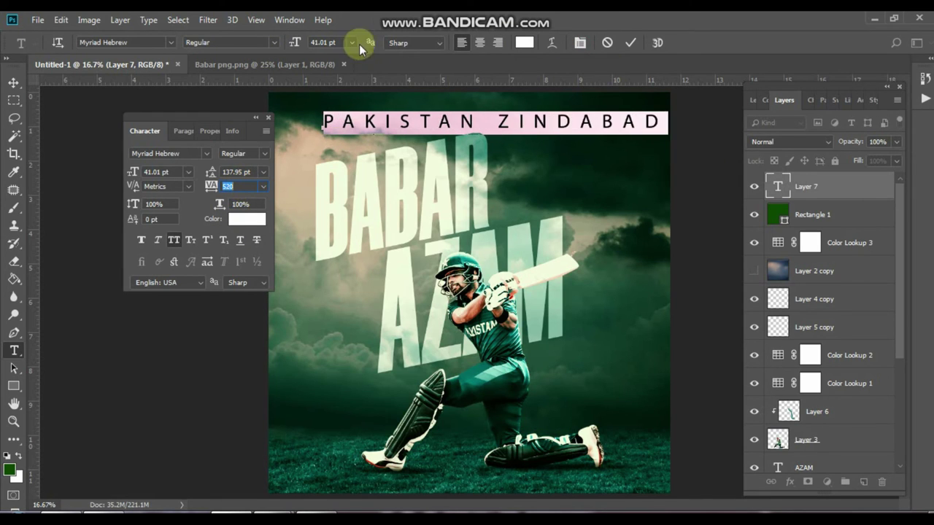
left_click_drag(297, 41, 328, 45)
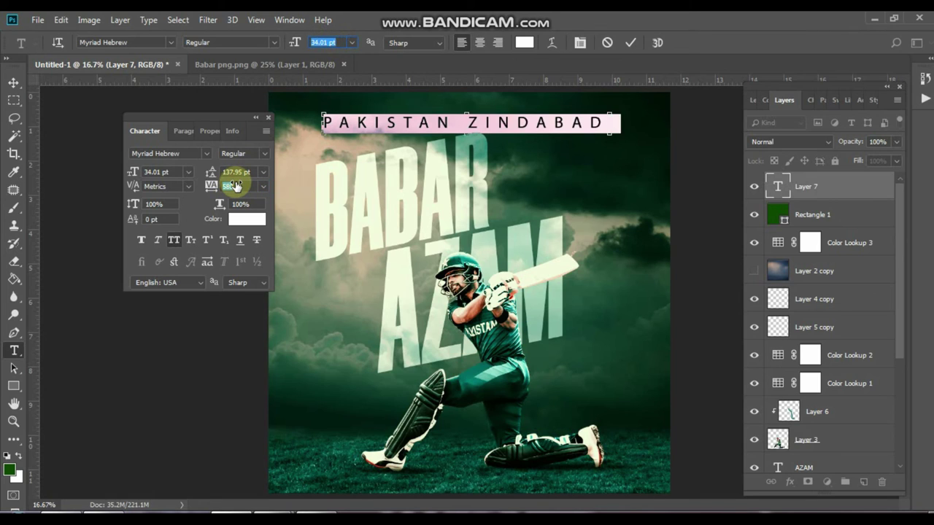
left_click_drag(235, 186, 248, 186)
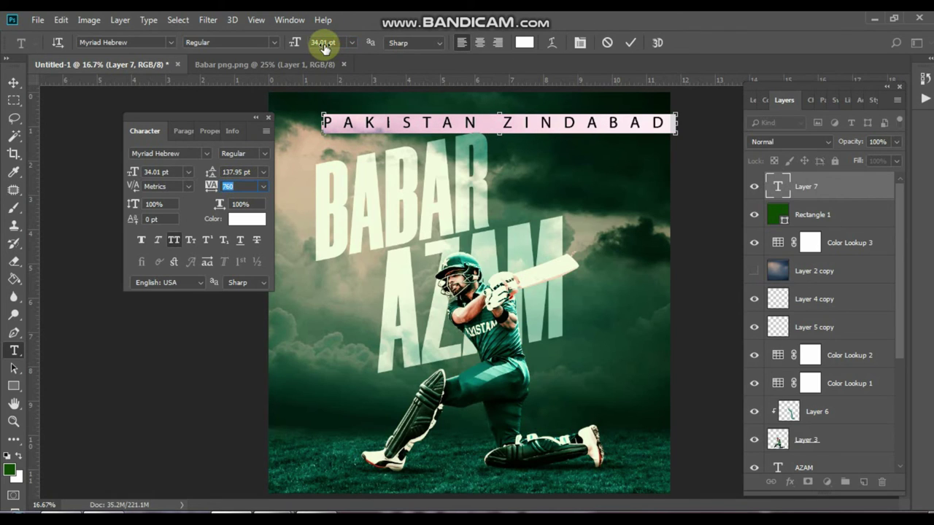
left_click_drag(325, 47, 324, 41)
left_click_drag(235, 187, 238, 188)
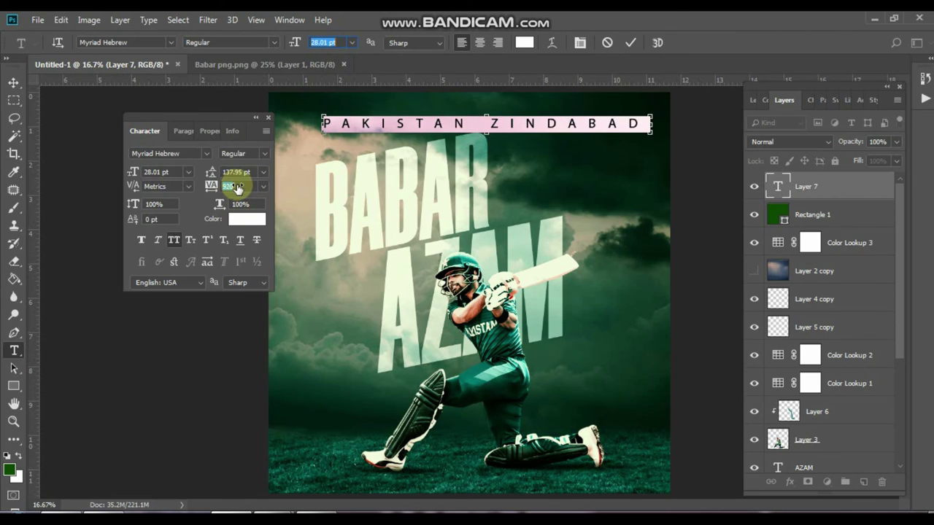
left_click(269, 119)
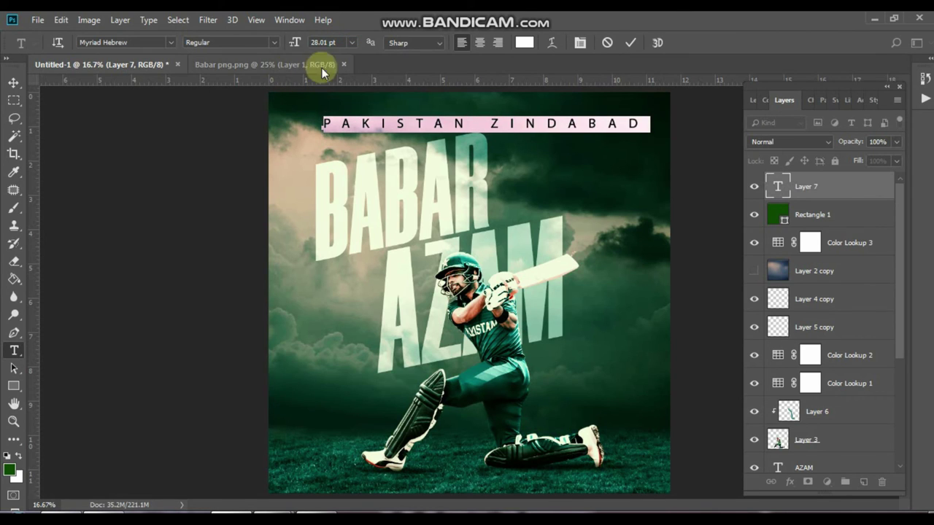
left_click(580, 43)
left_click_drag(234, 191, 239, 191)
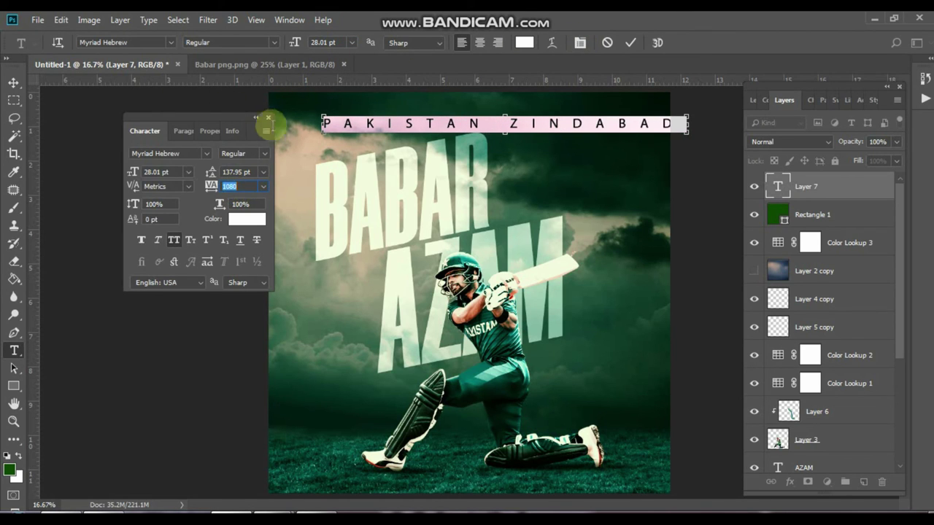
left_click(268, 117)
left_click(14, 81)
- Centre the PAKISTAN ZINDABAD heading along the top of the poster
key("shift+Left")
key("shift+Left")
key("shift+Left")
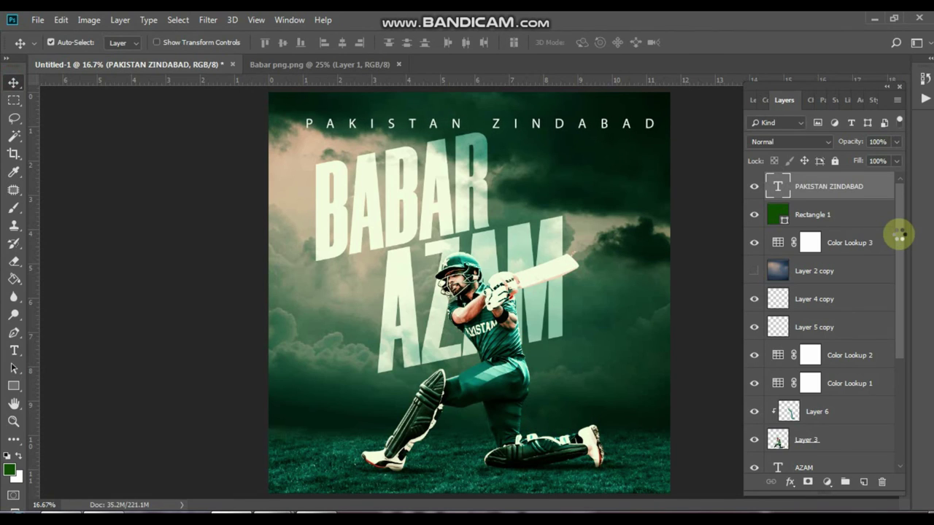
key("shift+Left")
key("shift+Left")
key("shift+Left")
key("shift+Left")
key("shift+Left")
key("shift+Left")
key("shift+Left")
key("shift+Left")
key("shift+Left")
key("shift+Up")
key("shift+Up")
key("shift+Up")
key("shift+Right")
key("shift+Right")
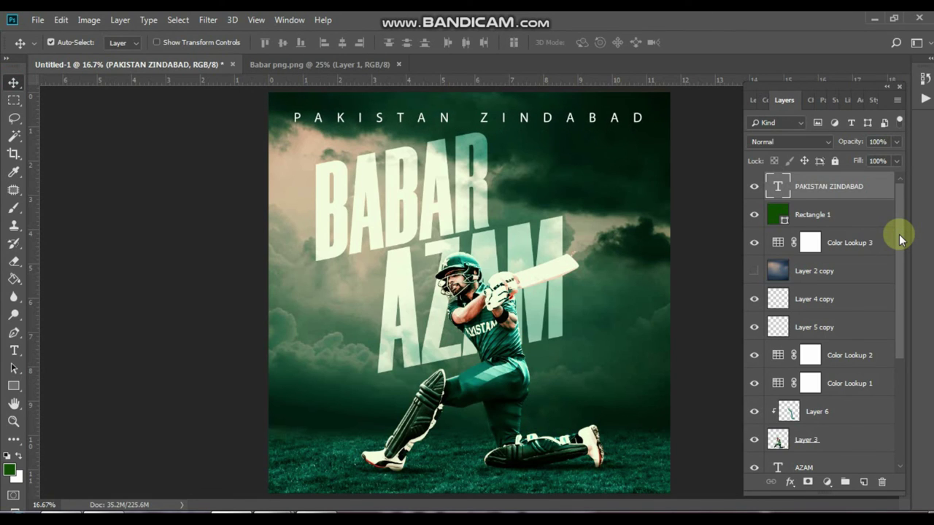
key("shift+Up")
key("shift+Right")
key("shift+Up")
key("shift+Up")
key("shift+Up")
key("shift+Up")
key("shift+Right")
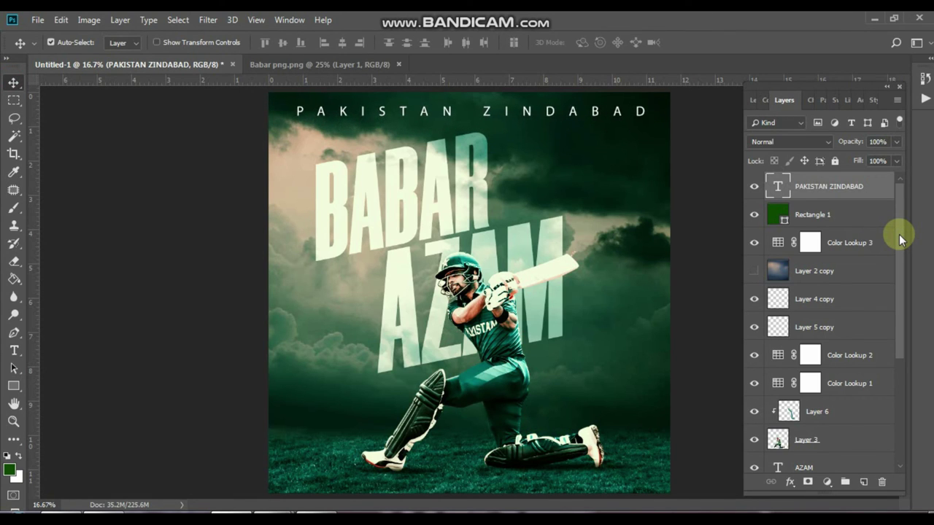
- Shift Layer 1's hue by +20 with Hue/Saturation
left_click(707, 268)
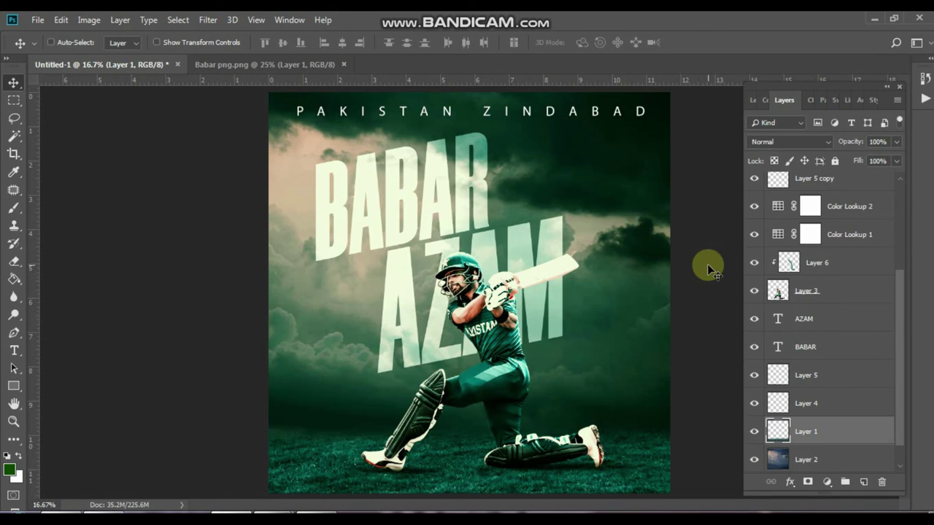
key("ctrl+u")
left_click_drag(735, 170, 750, 178)
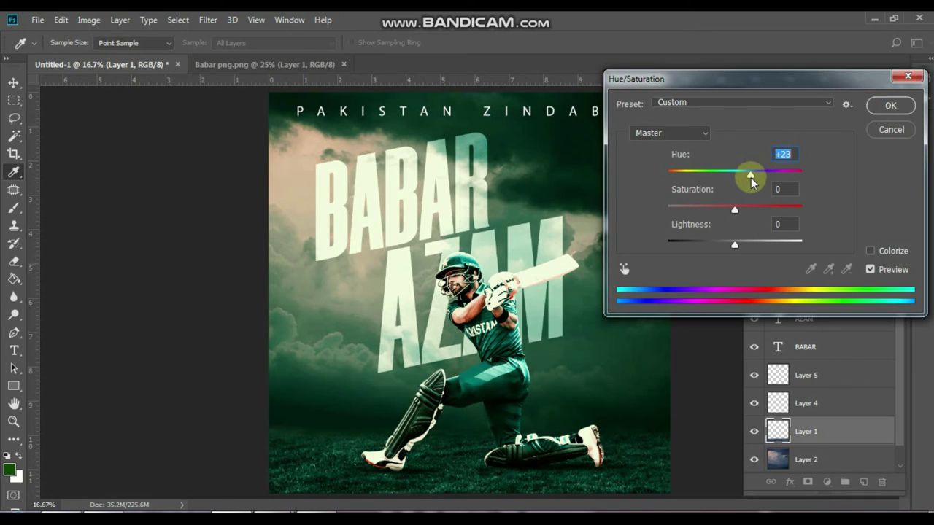
left_click(868, 105)
- Reselect the PAKISTAN ZINDABAD layer and zoom in and back out to check the poster
right_click(596, 113)
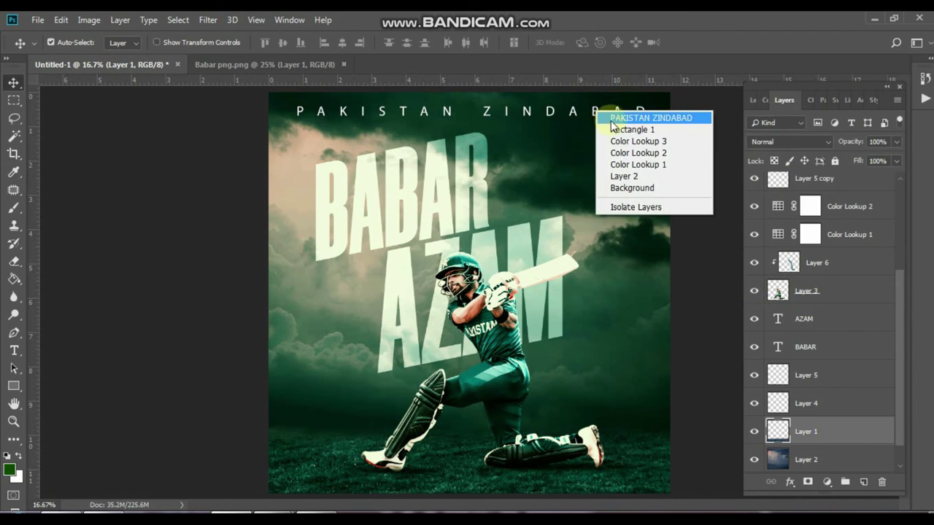
left_click(628, 117)
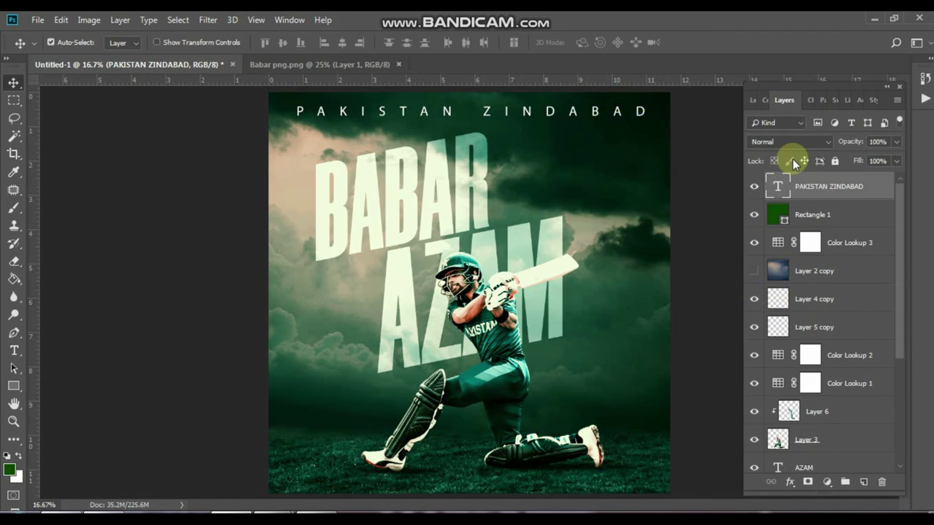
left_click(688, 228)
key("ctrl+plus")
key("ctrl+plus")
key("ctrl+minus")
key("ctrl+minus")
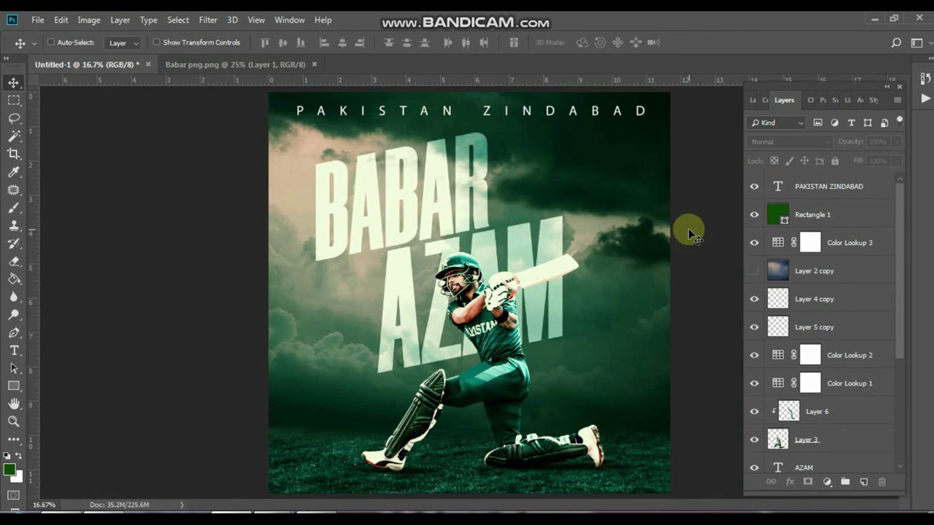
left_click(844, 191)
scroll(840, 380, "down", 5)
- Merge all the poster layers into one and delete the Background layer
left_click(838, 444, "shift")
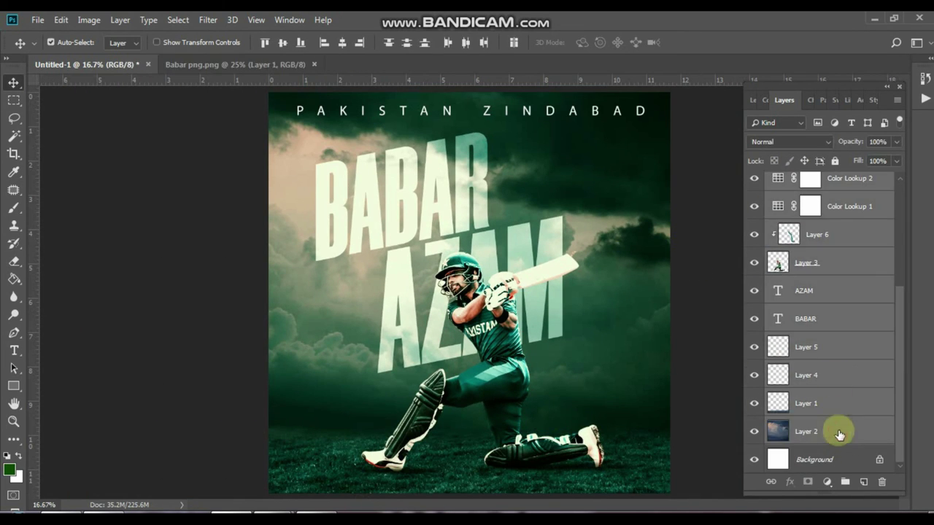
key("ctrl+e")
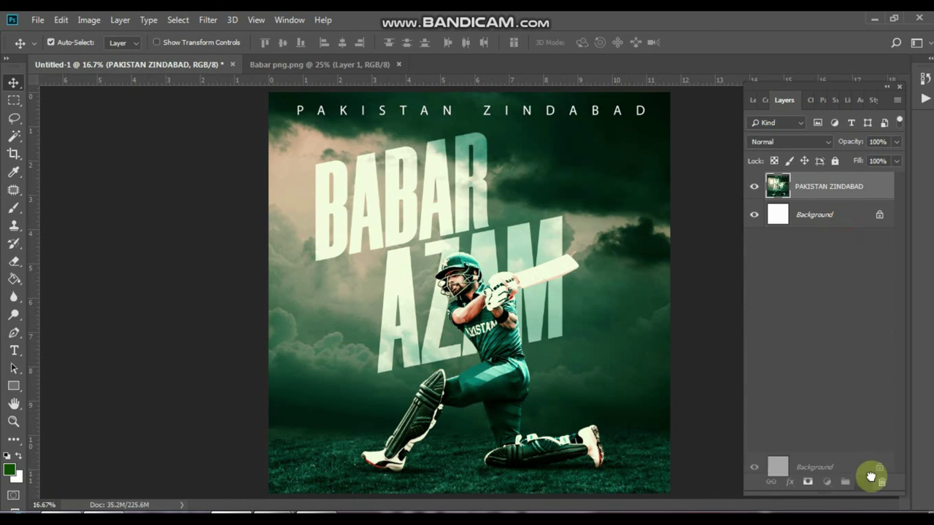
left_click_drag(831, 215, 881, 481)
- Cut the whole merged canvas and paste it as Layer 1 above an empty layer
key("m")
left_click_drag(268, 92, 680, 495)
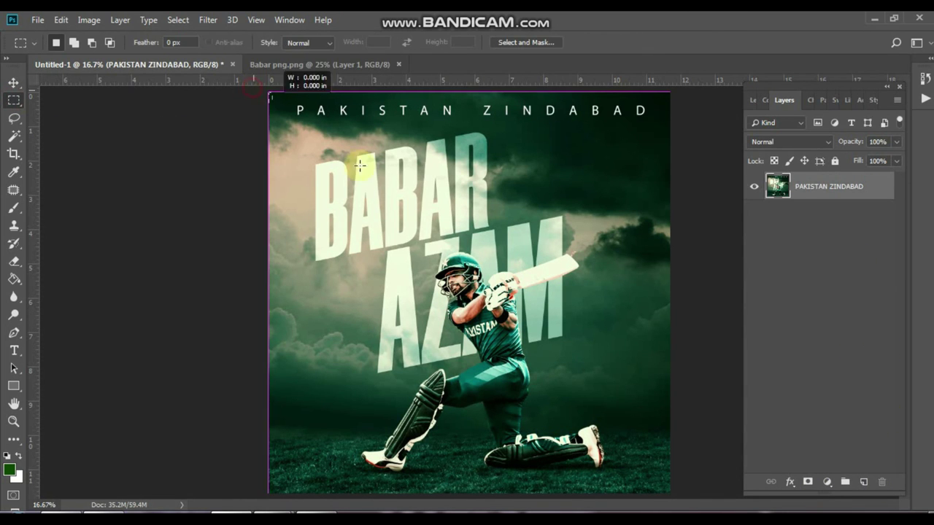
key("Delete")
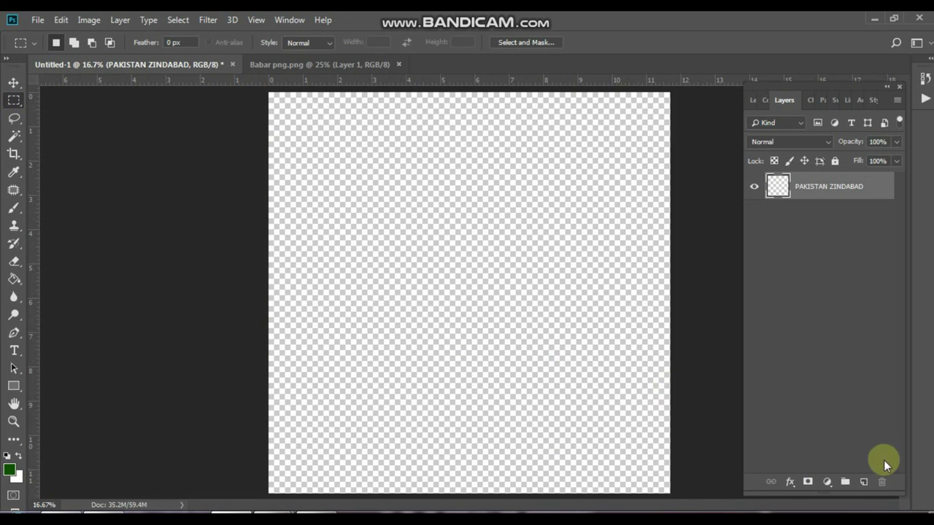
left_click(863, 482)
key("ctrl+v")
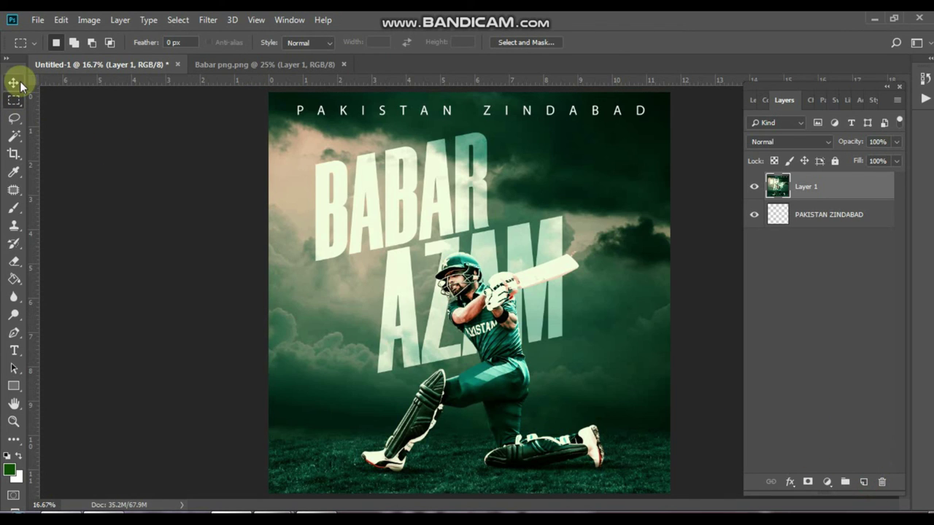
left_click(13, 82)
left_click(815, 221, "shift")
left_click(705, 226, "ctrl")
left_click(657, 166, "ctrl")
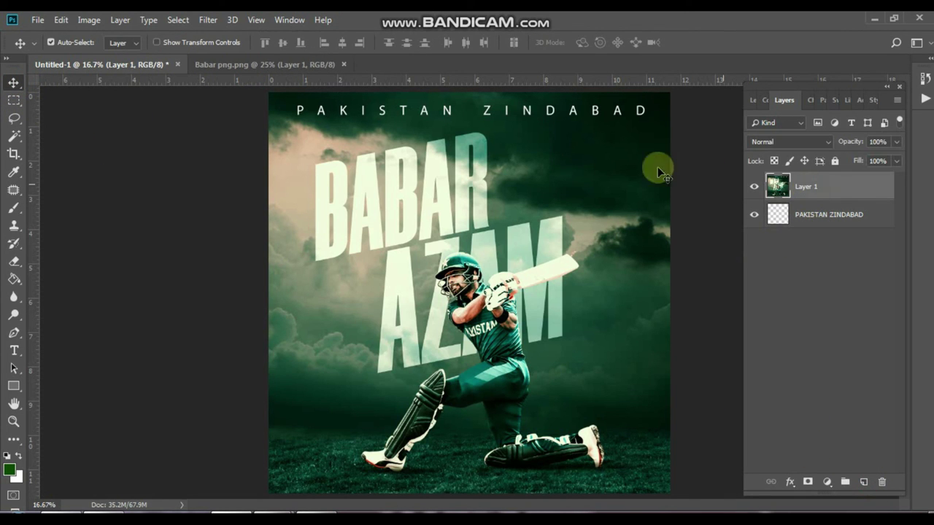
left_click(208, 20)
- Grade in Camera Raw: Temperature +8, Exposure +0.15, Contrast +11, Shadows +13, Whites +24, Clarity +22
left_click(244, 102)
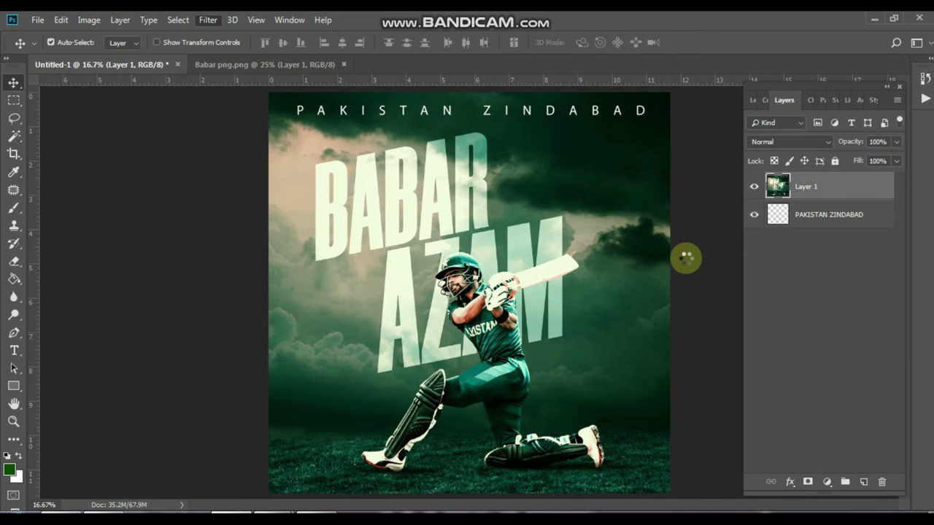
left_click_drag(808, 275, 815, 275)
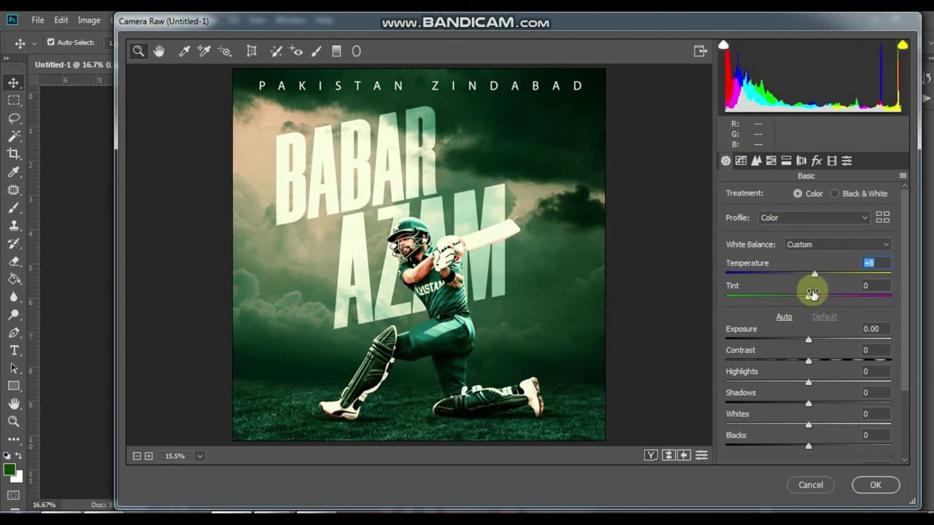
left_click_drag(809, 340, 810, 340)
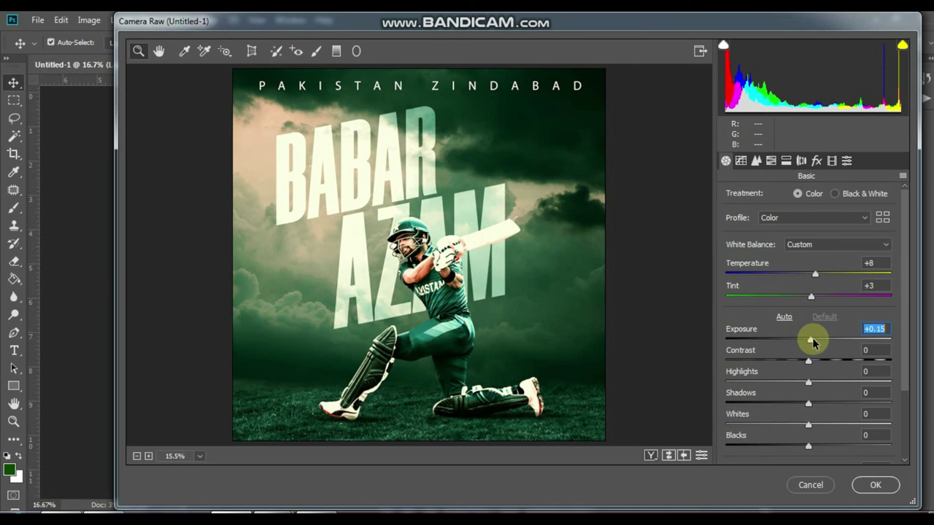
scroll(813, 329, "down", 2)
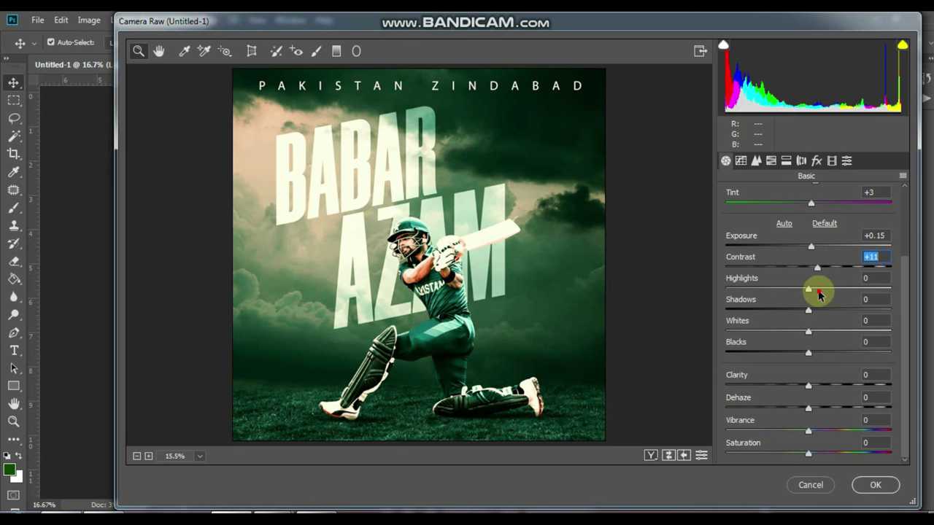
left_click_drag(809, 311, 810, 332)
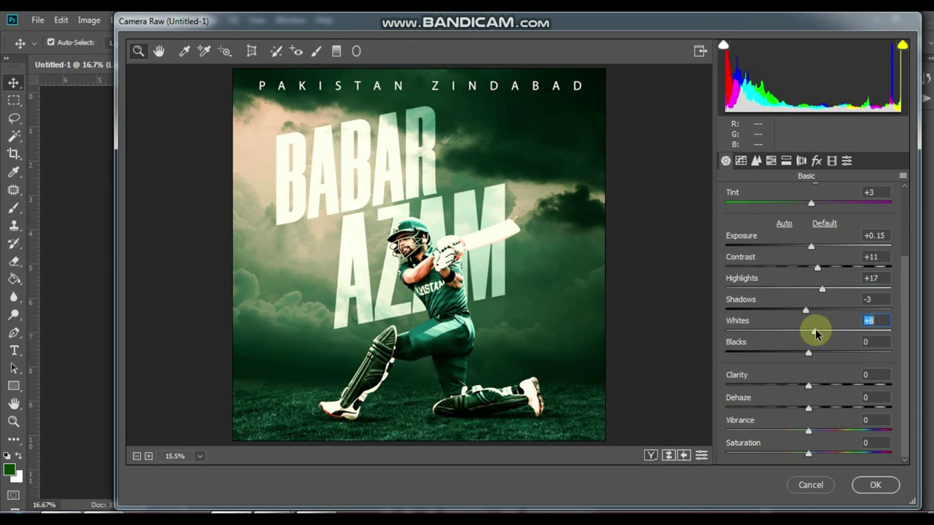
left_click_drag(810, 386, 825, 385)
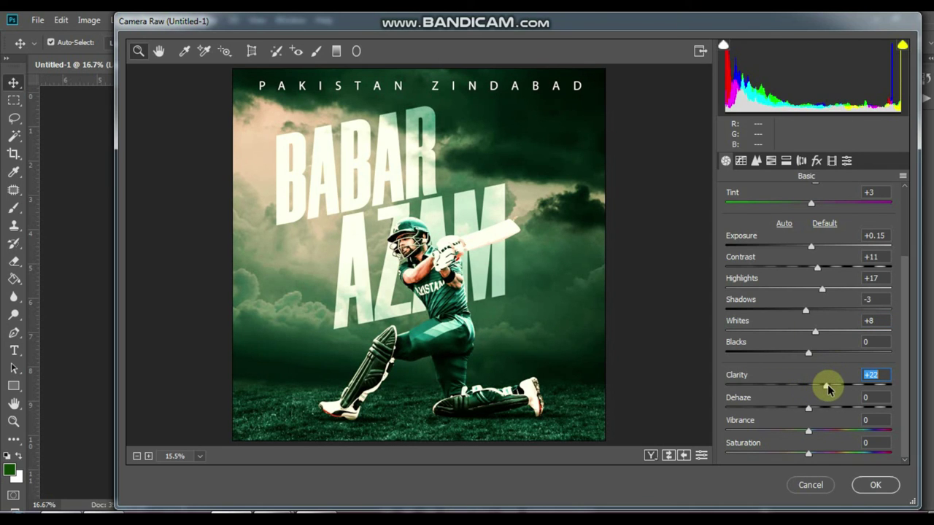
left_click_drag(806, 311, 818, 312)
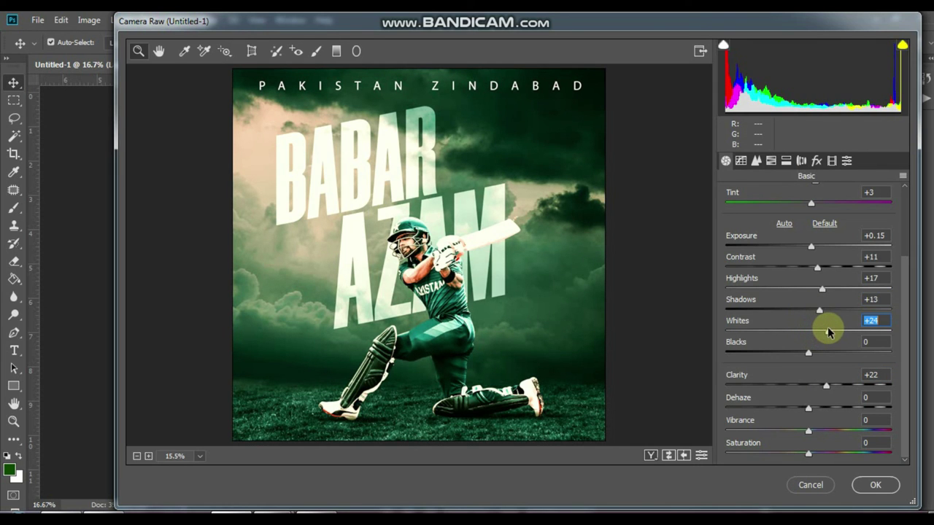
left_click(875, 485)
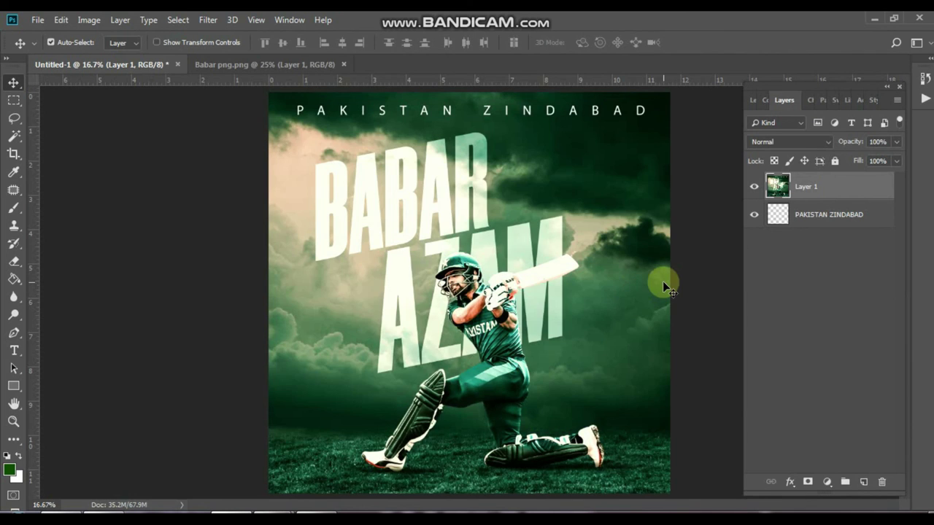
key("ctrl+plus")
key("ctrl+minus")
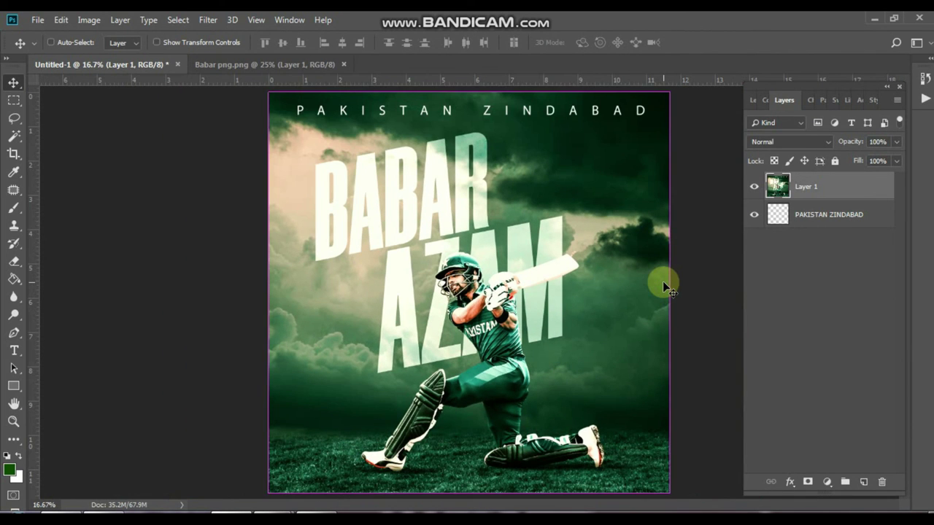
key("ctrl+plus")
key("ctrl+plus")
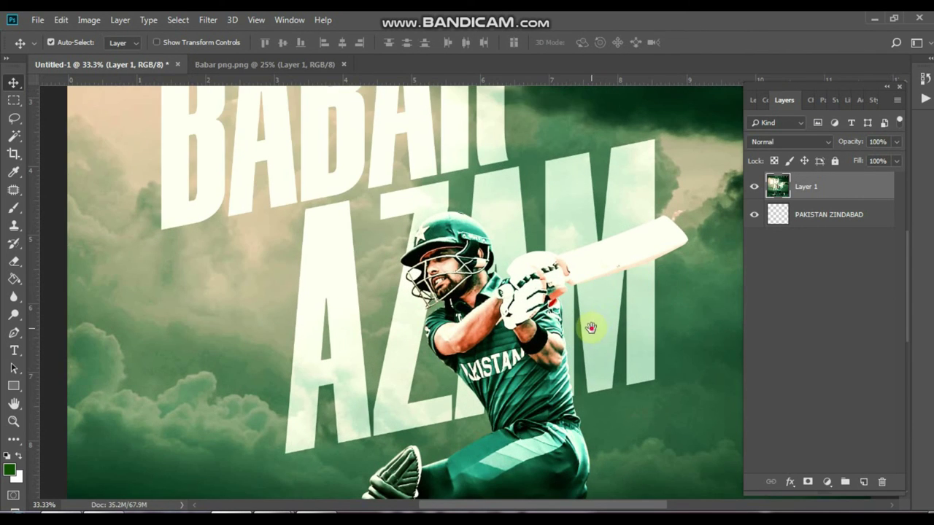
mouse_move(591, 328)
left_mouse_down()
mouse_move(567, 235)
mouse_move(552, 256)
mouse_move(604, 236)
mouse_move(577, 275)
mouse_move(630, 208)
mouse_move(652, 363)
left_mouse_up()
key("ctrl+minus")
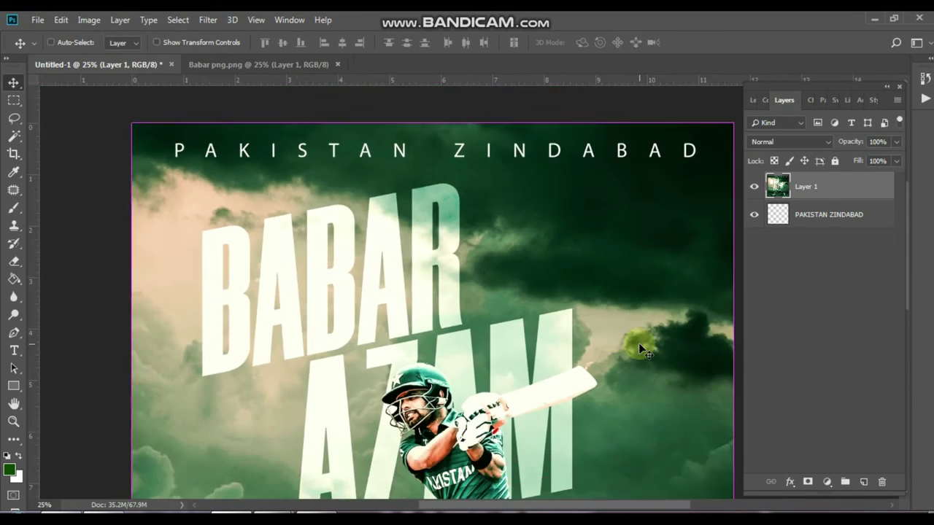
key("ctrl+minus")
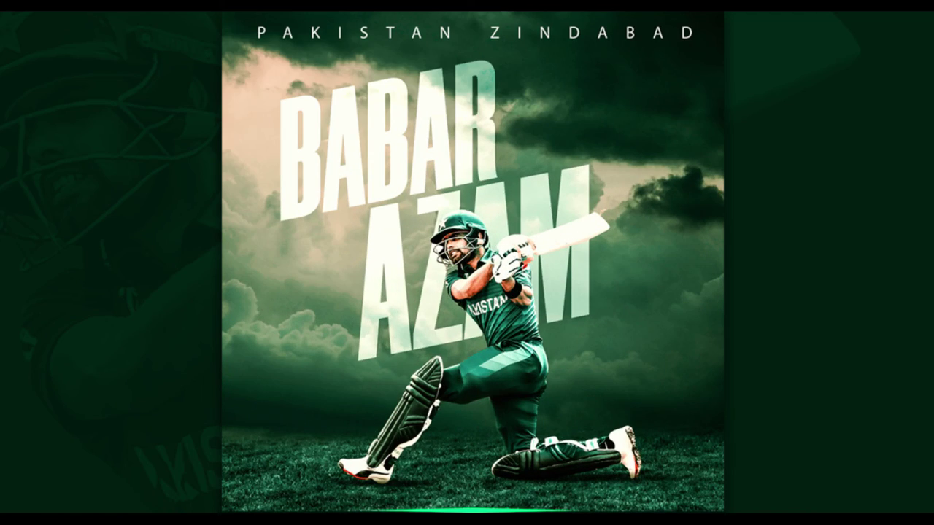